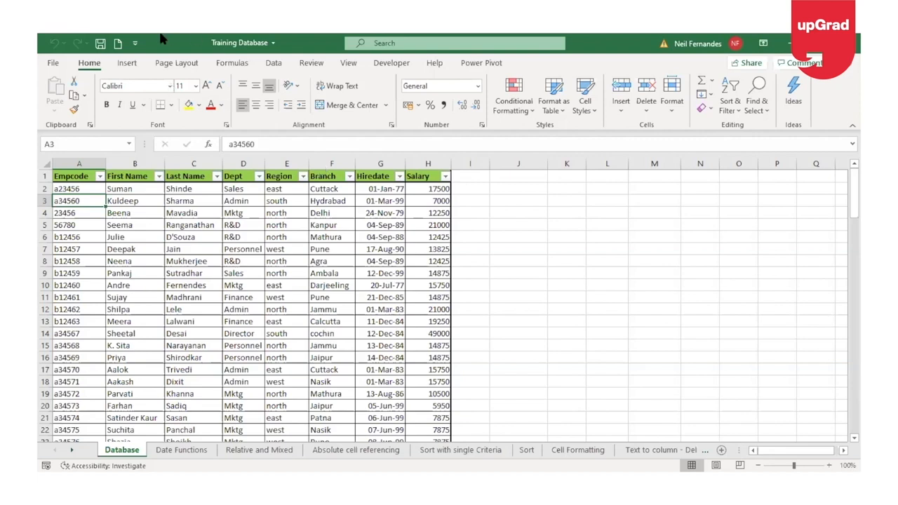
# Move the Quick Access Toolbar below the ribbon and return it above the ribbon
pyautogui.click(135, 44)
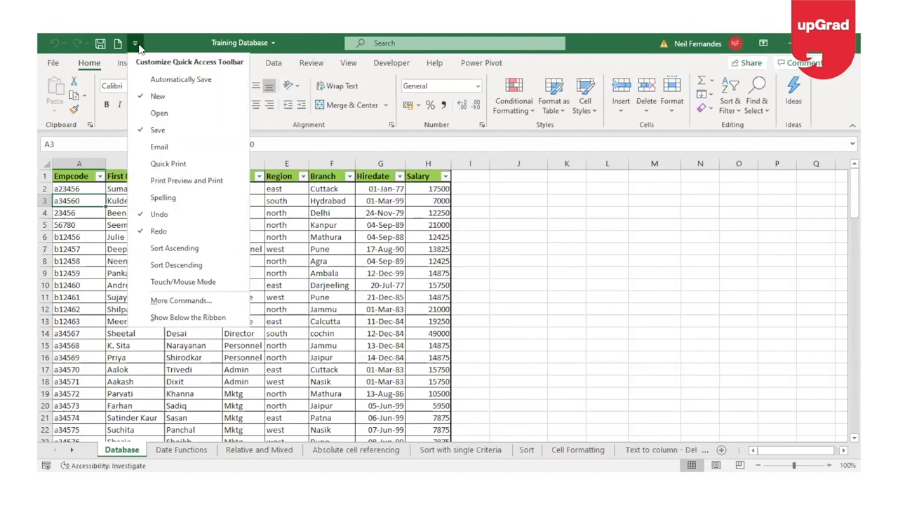
pyautogui.click(184, 319)
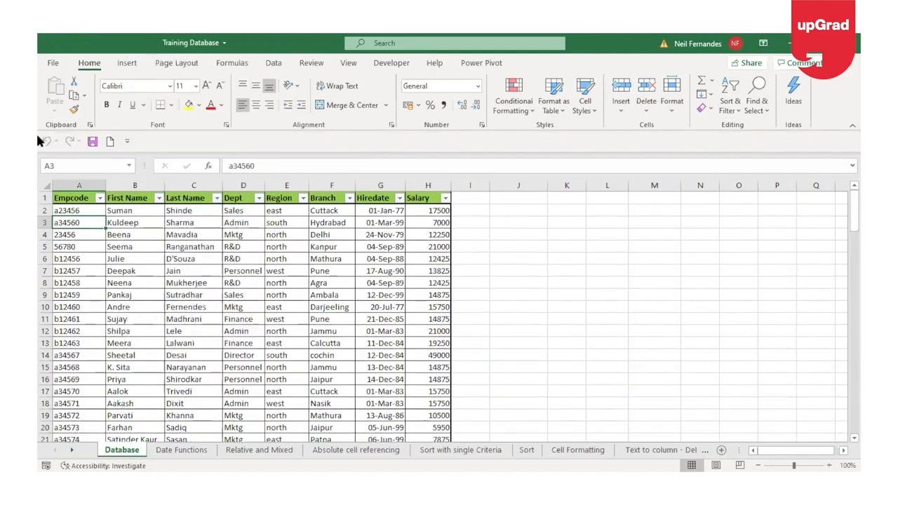
pyautogui.click(128, 141)
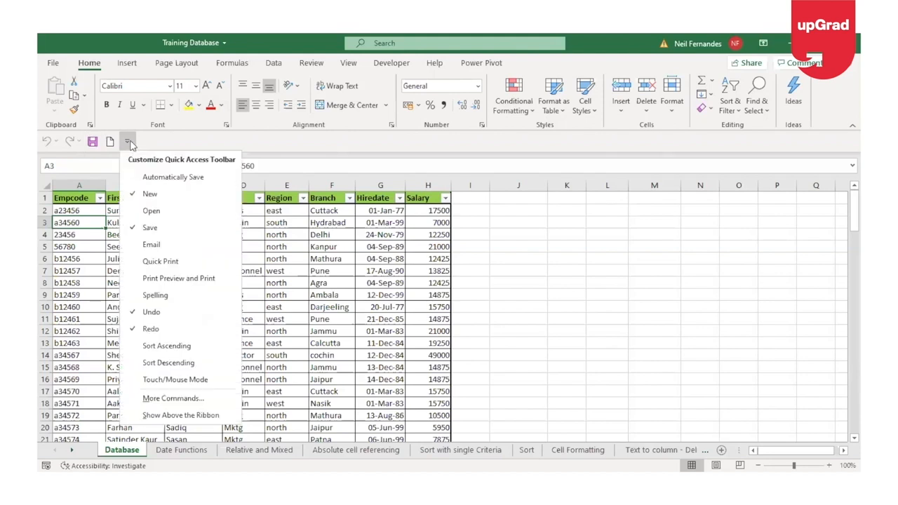
pyautogui.click(179, 416)
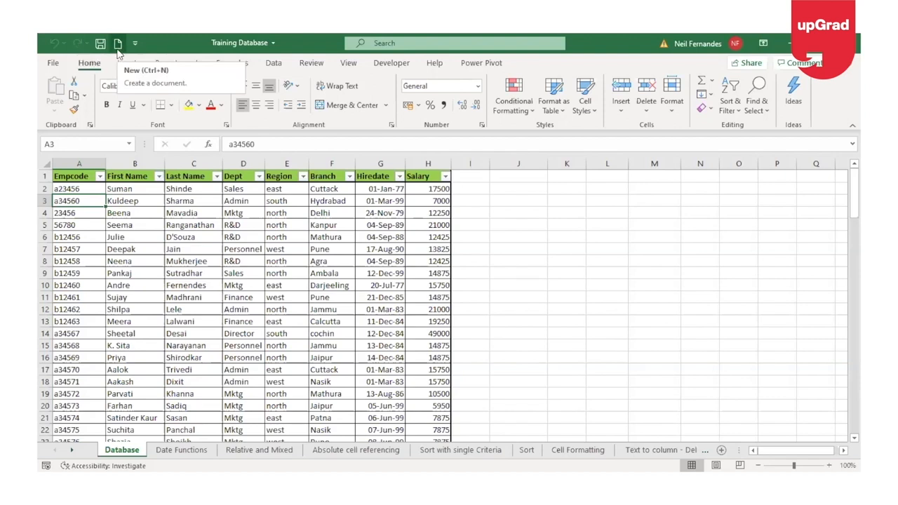
# Examine the choices for creating a new workbook, including the blank workbook and templates, and return to the worksheet
pyautogui.click(52, 66)
pyautogui.click(94, 116)
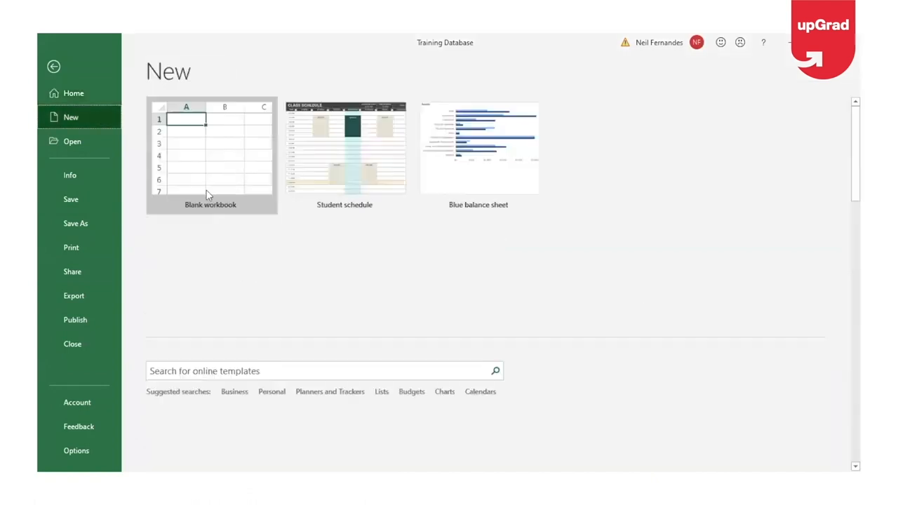
pyautogui.click(54, 68)
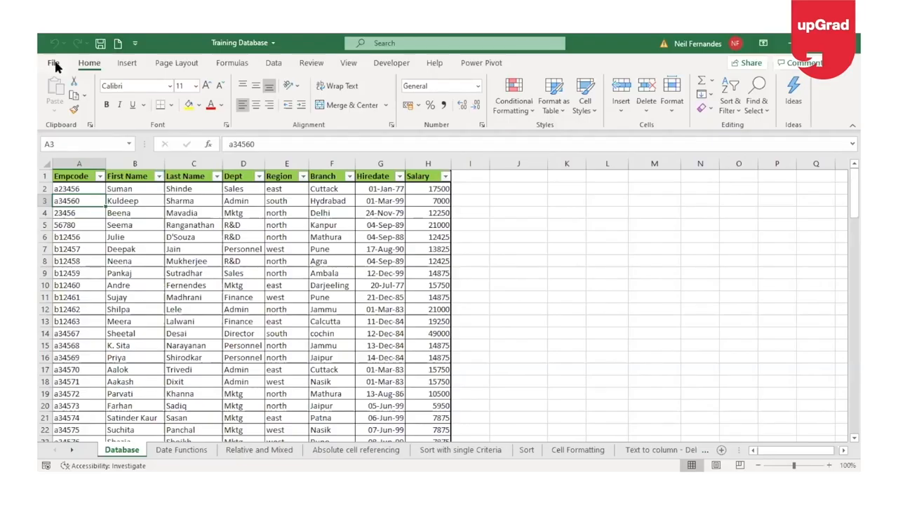
pyautogui.click(55, 65)
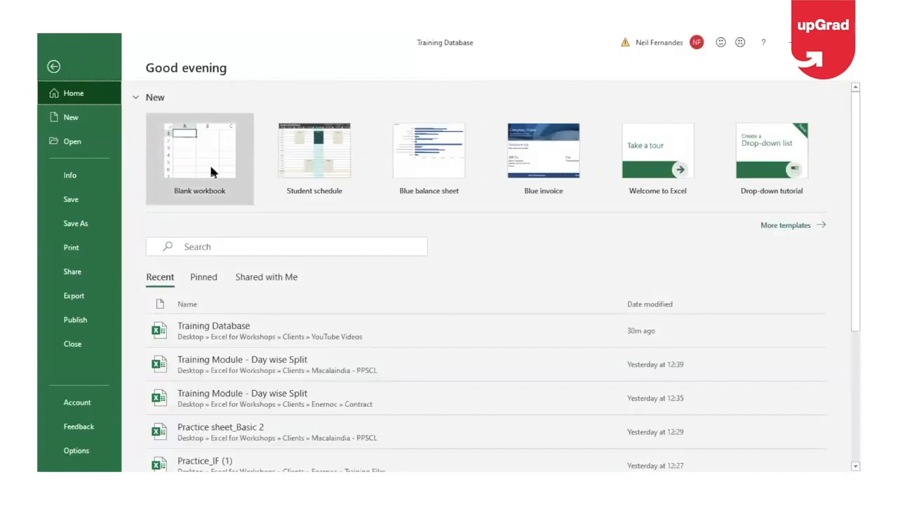
pyautogui.click(54, 66)
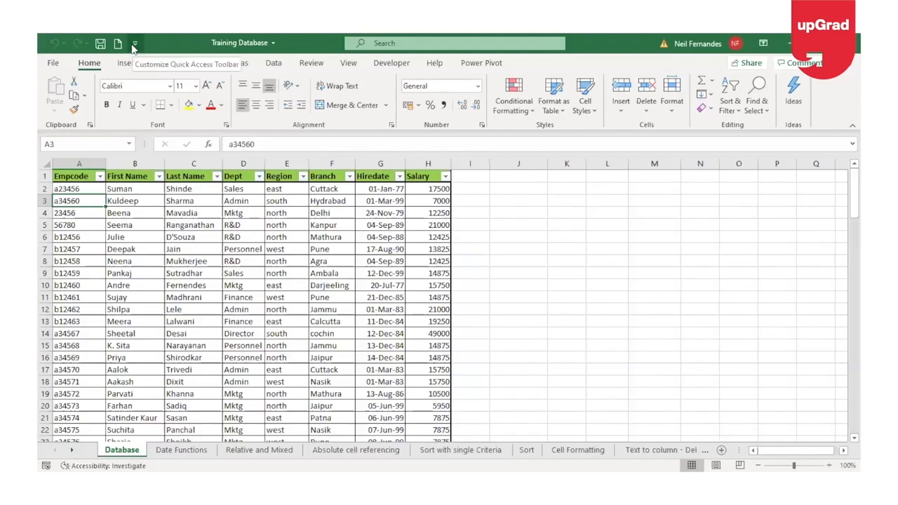
pyautogui.click(134, 45)
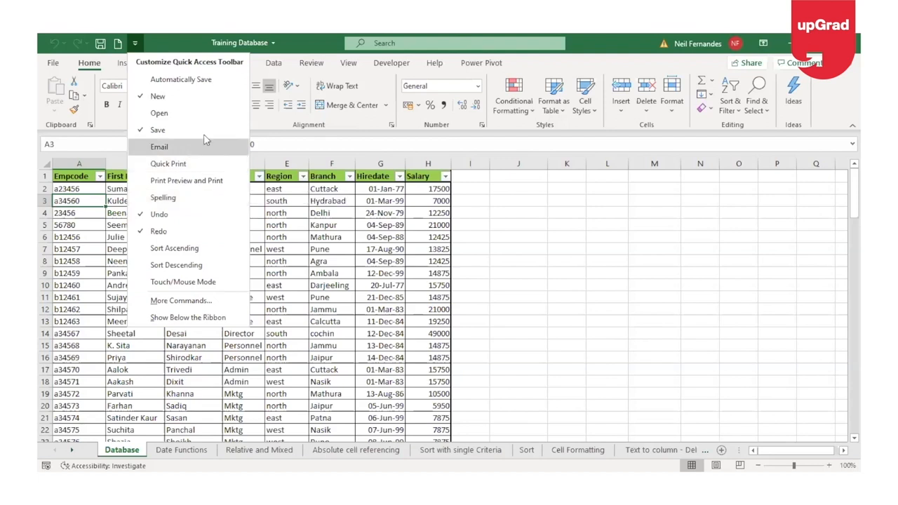
pyautogui.click(124, 68)
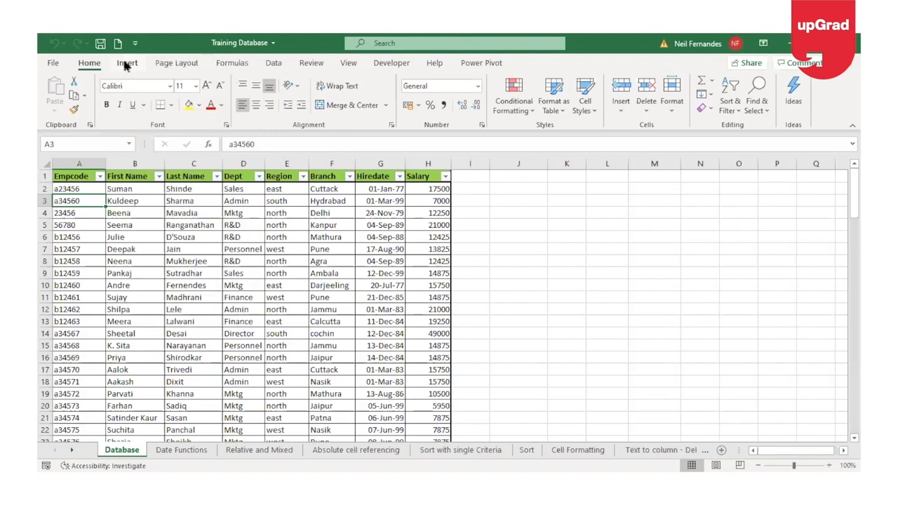
pyautogui.hotkey('alt', 'Tab')
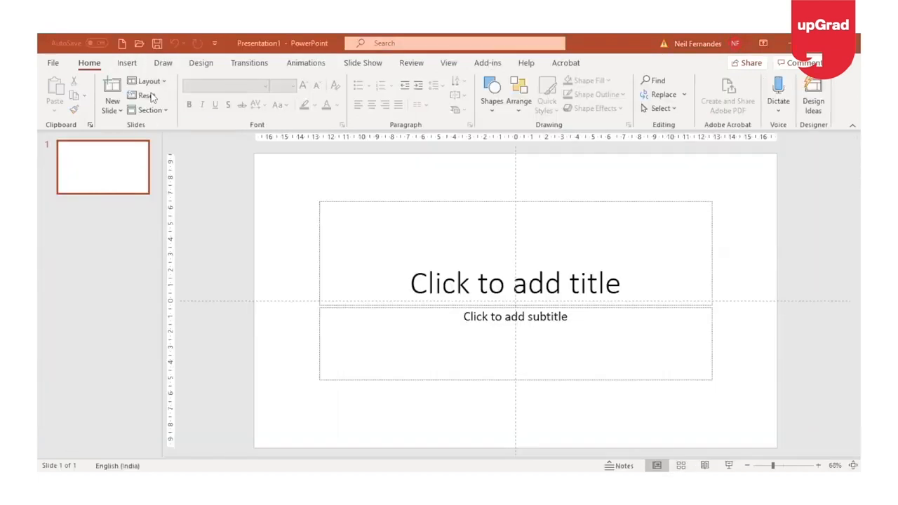
pyautogui.hotkey('alt', 'Tab')
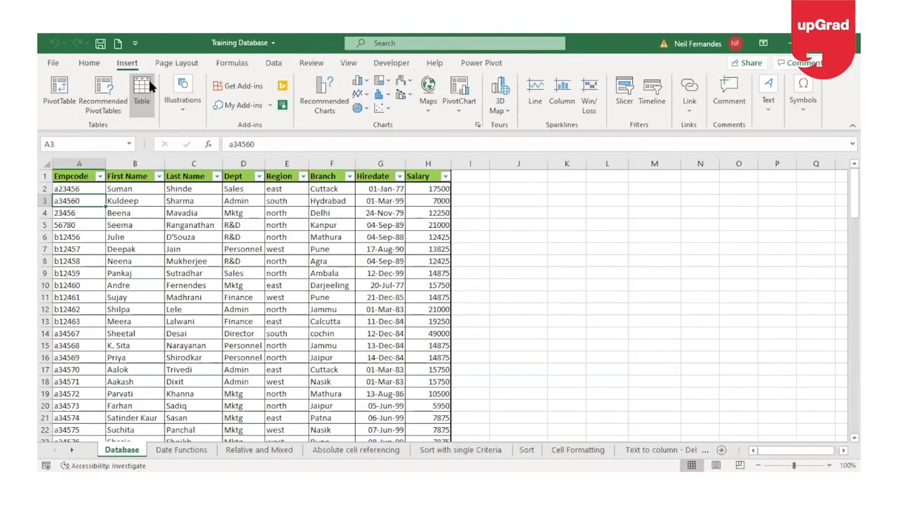
pyautogui.rightClick(181, 98)
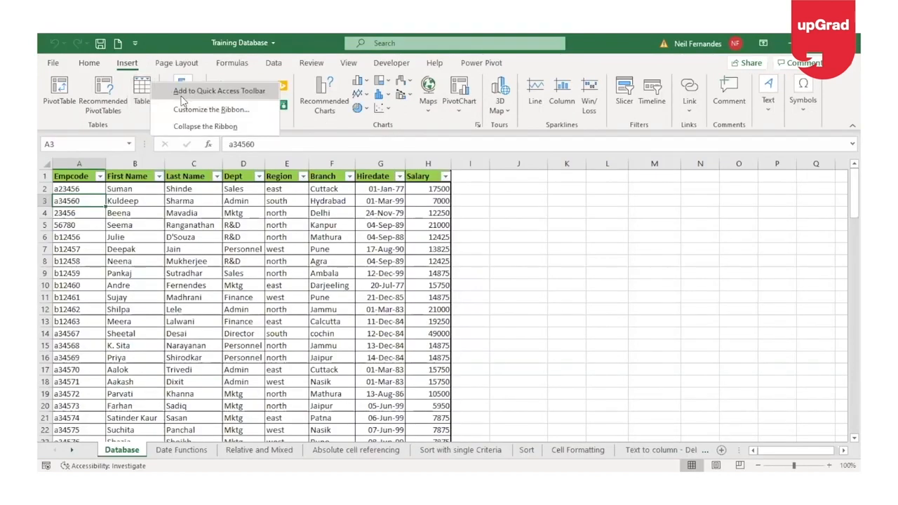
pyautogui.click(174, 37)
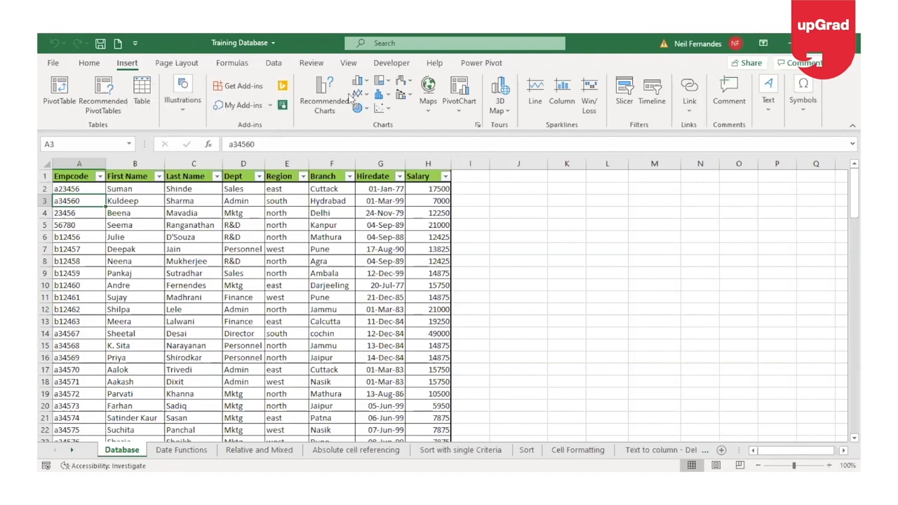
# Add the 3-D Color command from the All Commands set to the Quick Access Toolbar for all documents
pyautogui.click(135, 45)
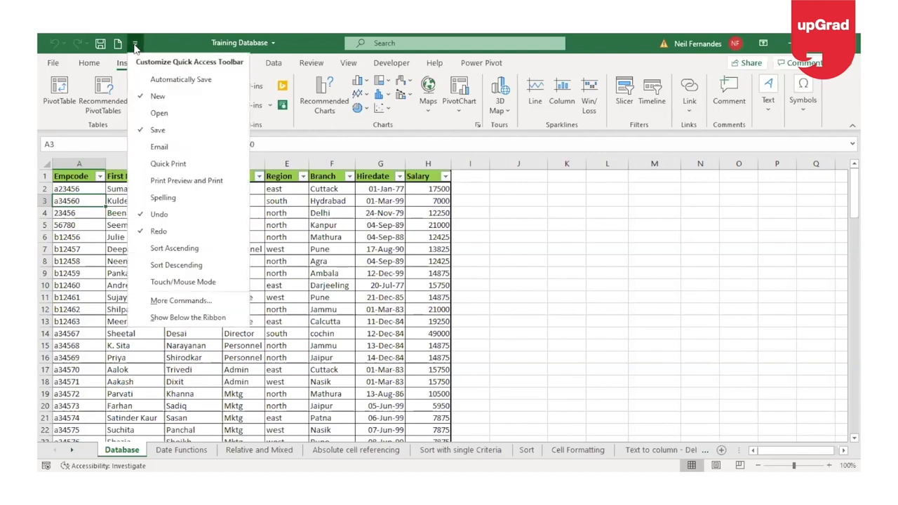
pyautogui.click(165, 305)
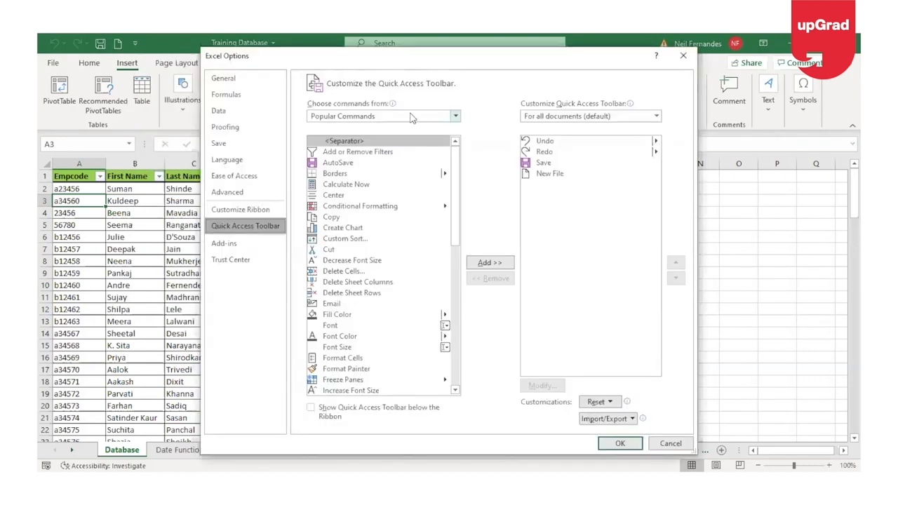
pyautogui.click(372, 117)
pyautogui.click(330, 155)
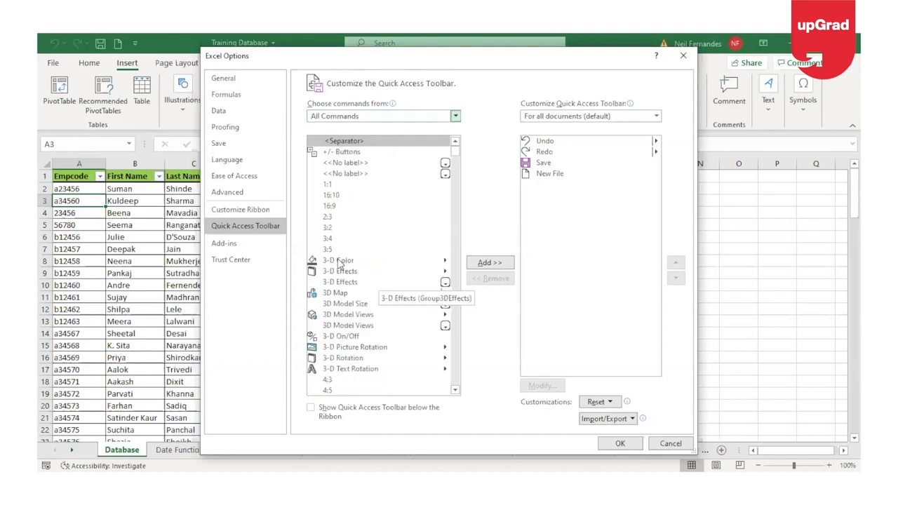
pyautogui.click(341, 261)
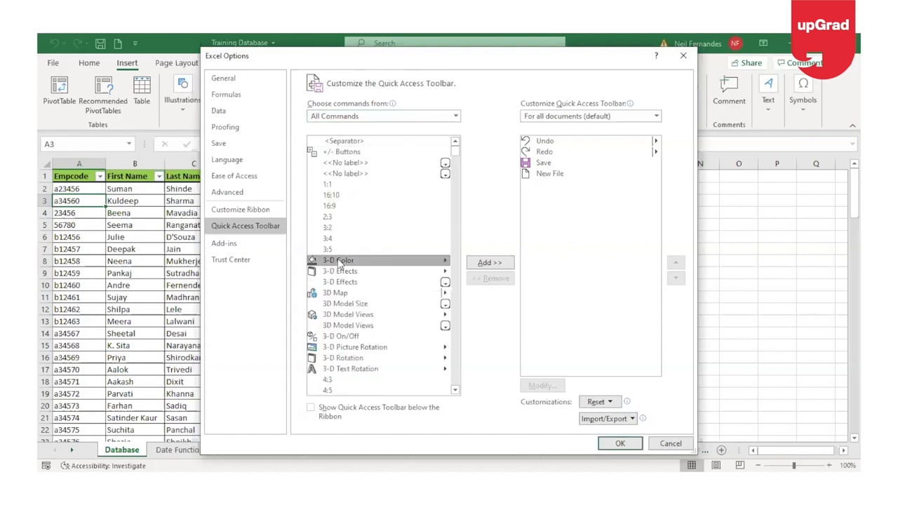
pyautogui.click(489, 263)
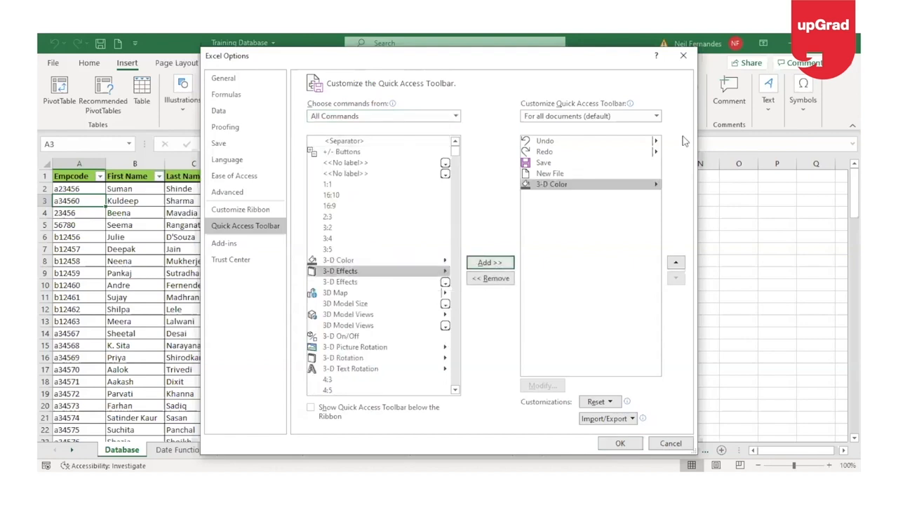
pyautogui.click(620, 443)
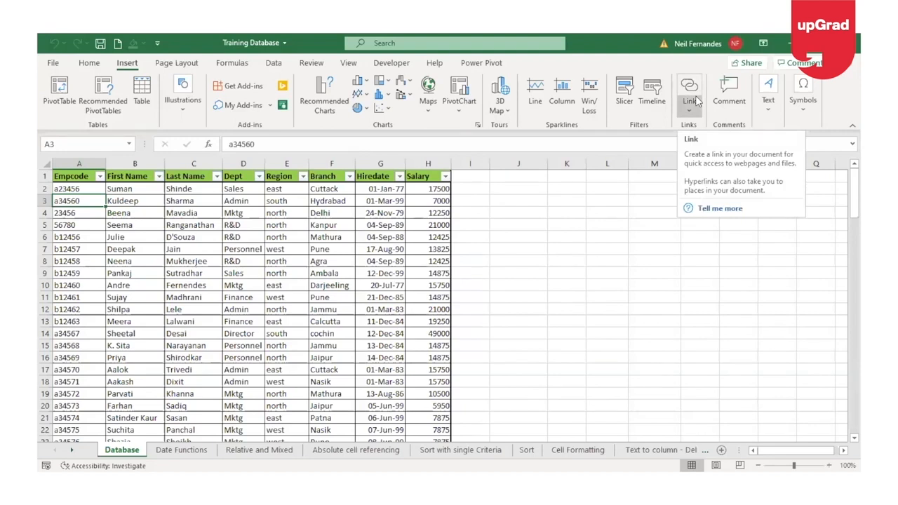
# Examine the ribbon's Home, Insert, Page Layout, Formulas, Review, Data and View command groups, including the Illustrations options
pyautogui.click(89, 64)
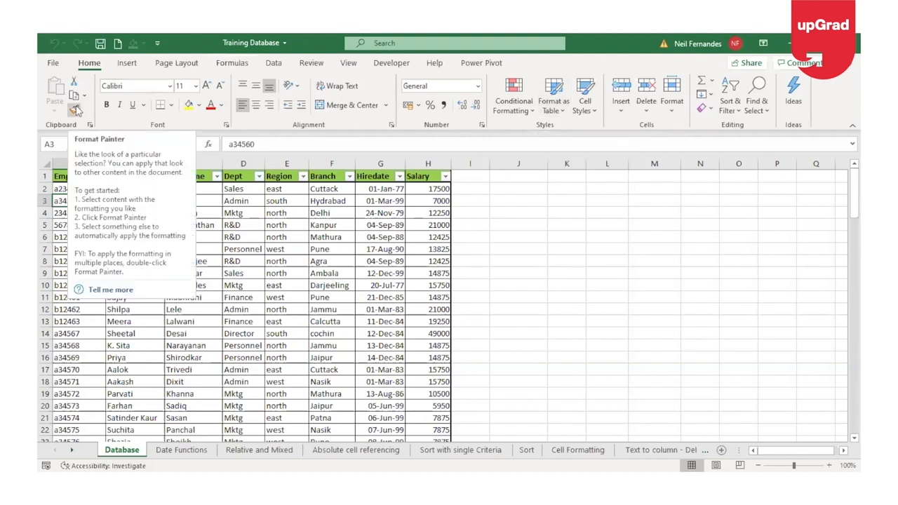
pyautogui.click(127, 63)
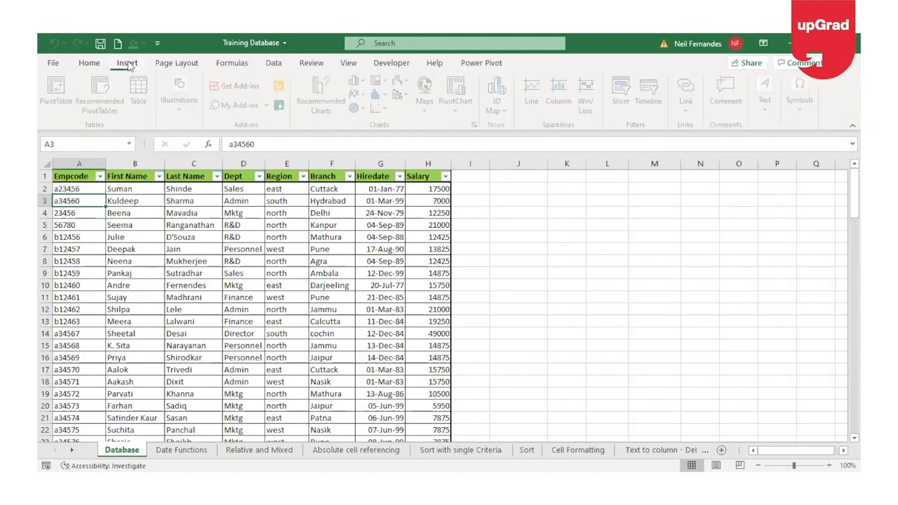
pyautogui.click(176, 63)
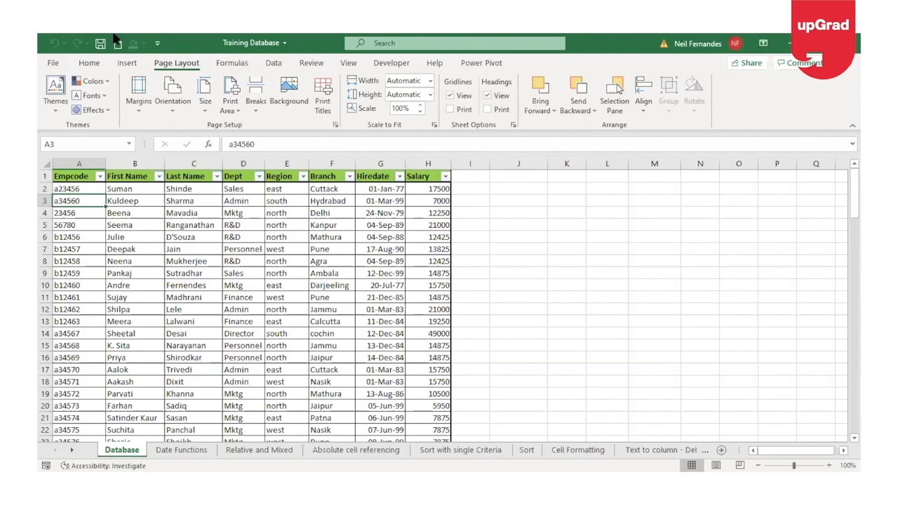
pyautogui.click(95, 65)
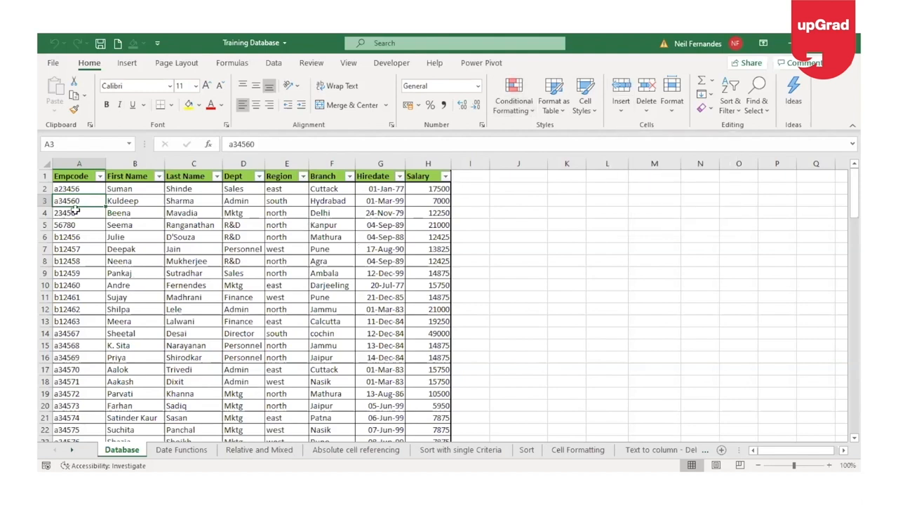
pyautogui.click(76, 115)
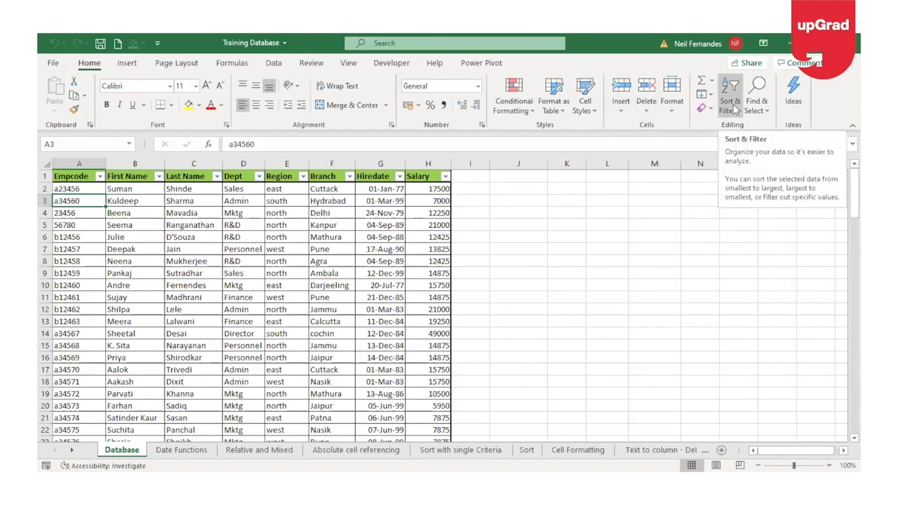
pyautogui.click(136, 64)
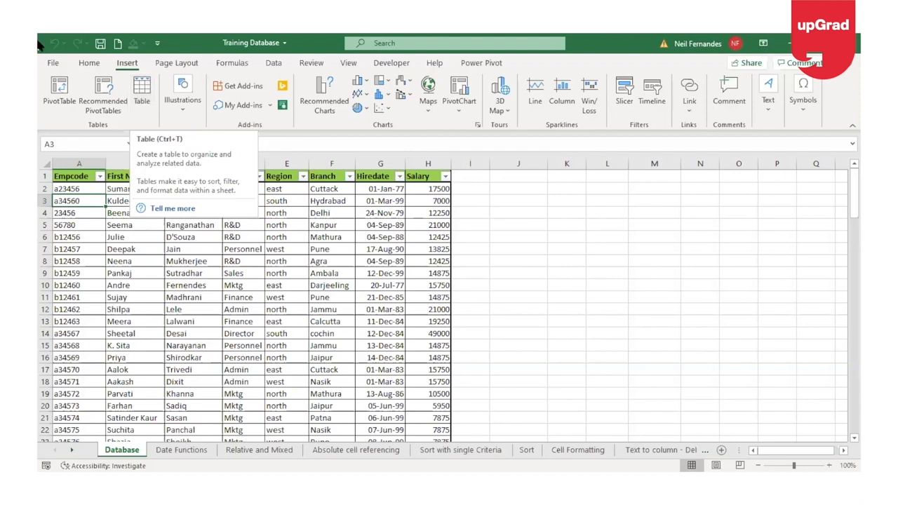
pyautogui.click(197, 107)
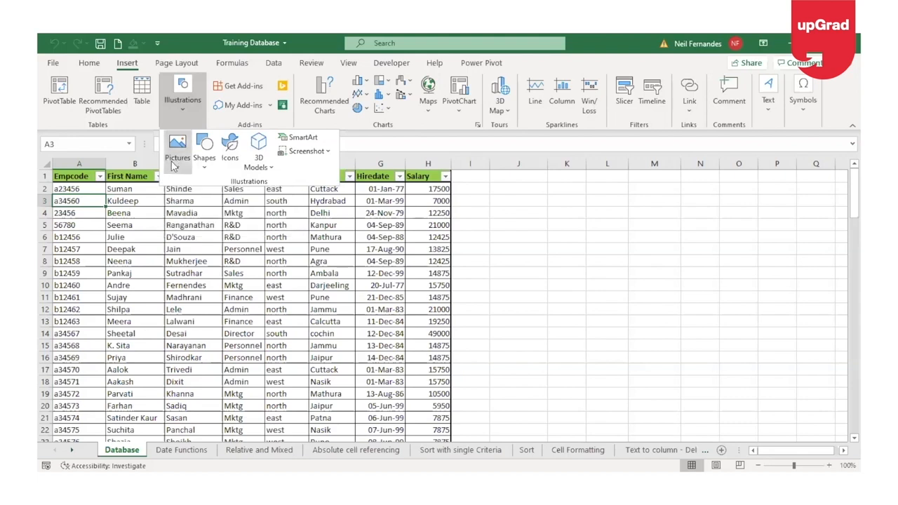
pyautogui.click(172, 64)
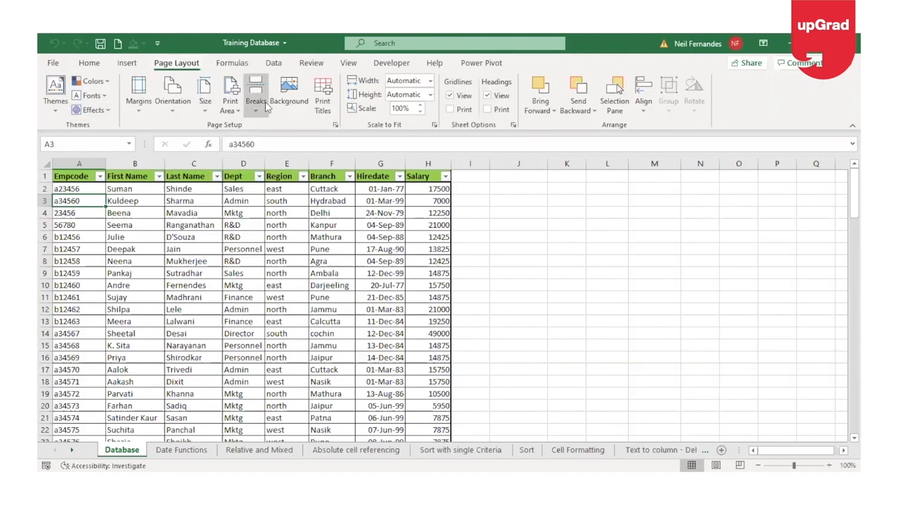
pyautogui.click(234, 64)
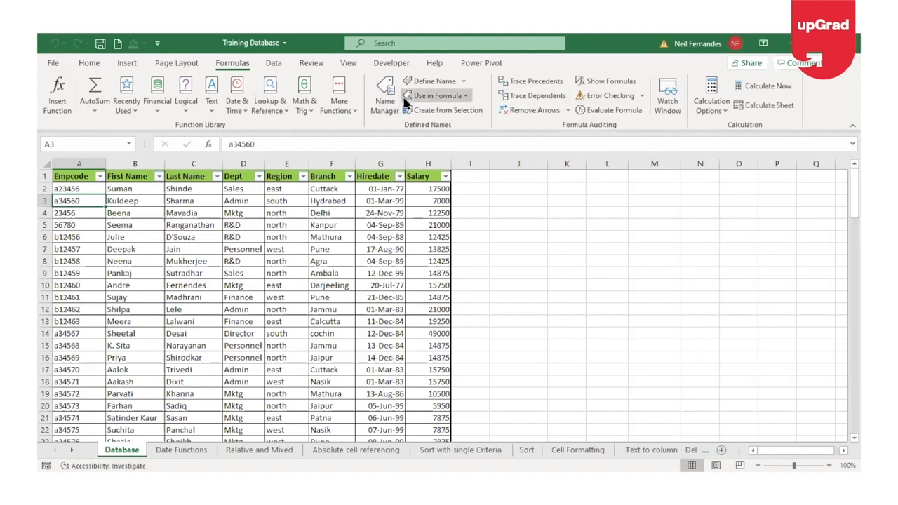
pyautogui.click(312, 63)
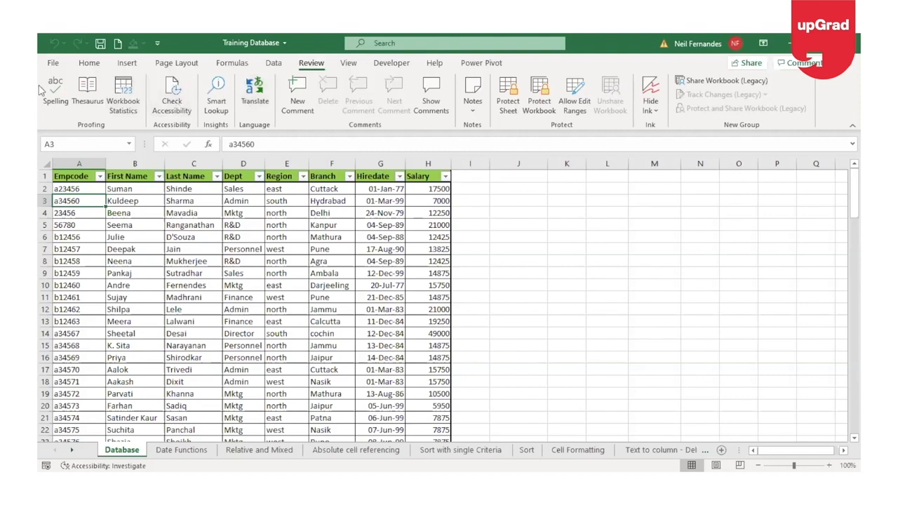
pyautogui.click(274, 64)
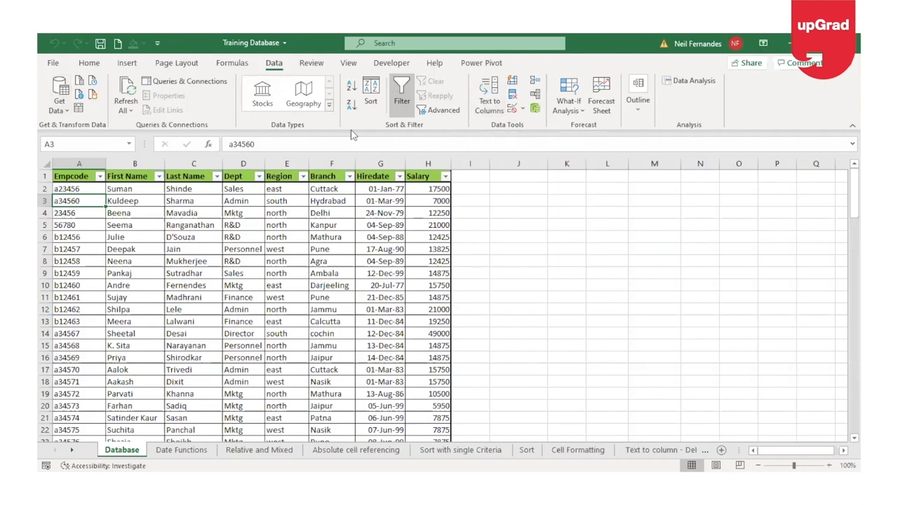
pyautogui.click(345, 64)
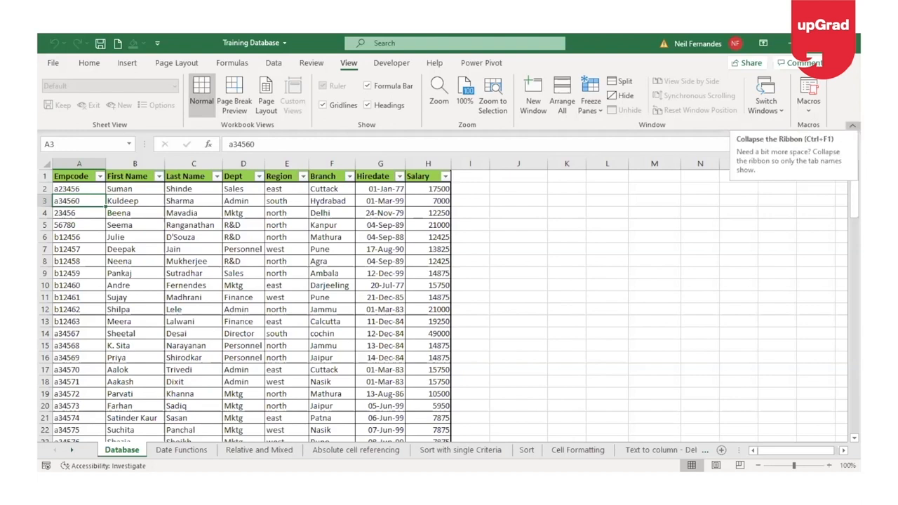
# Collapse the ribbon to its names only and restore it to full display
pyautogui.click(853, 126)
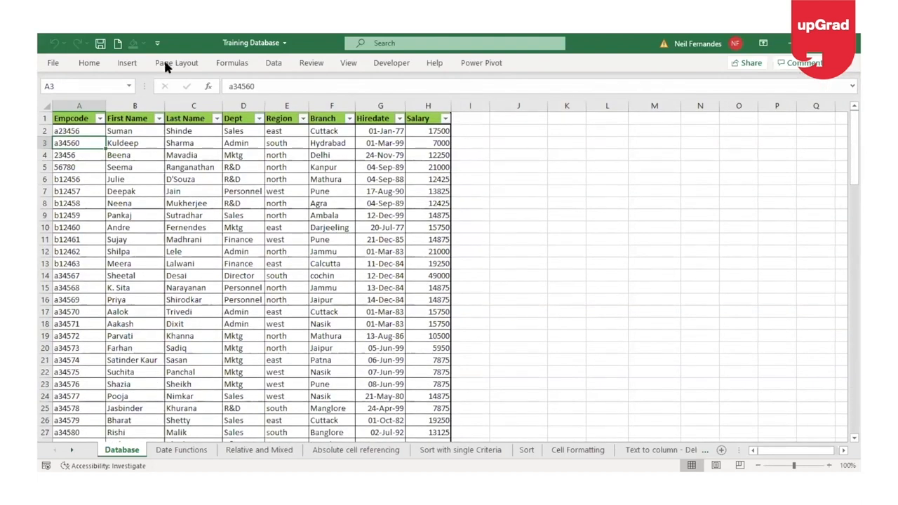
pyautogui.rightClick(436, 68)
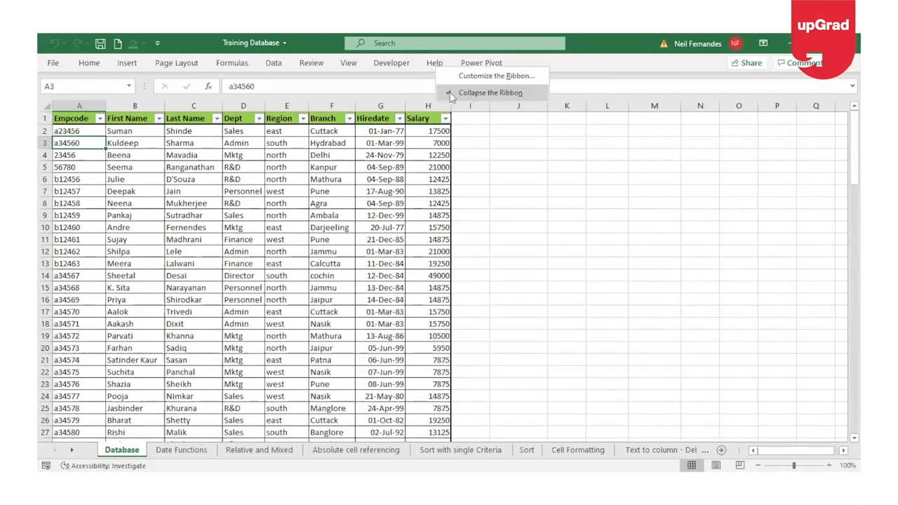
pyautogui.click(451, 95)
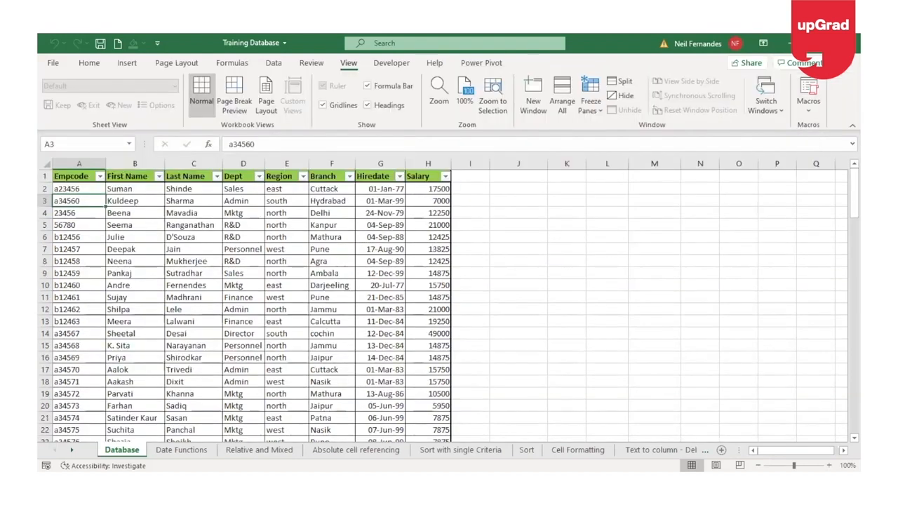
# Collapse the ribbon once more and bring back the full View commands
pyautogui.rightClick(398, 101)
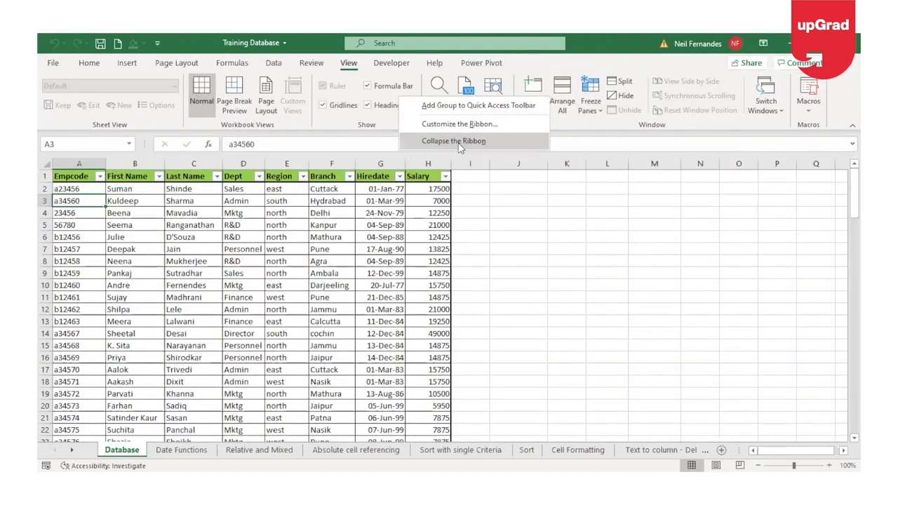
pyautogui.click(457, 142)
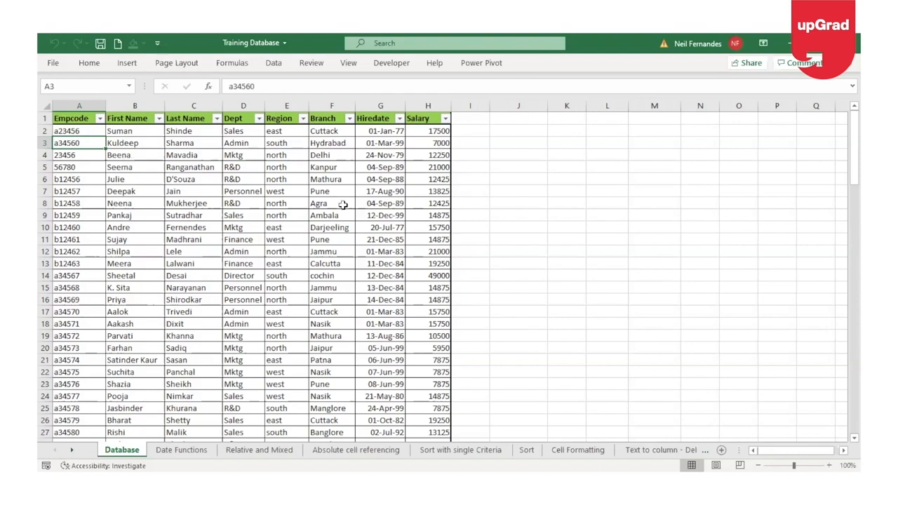
pyautogui.click(348, 63)
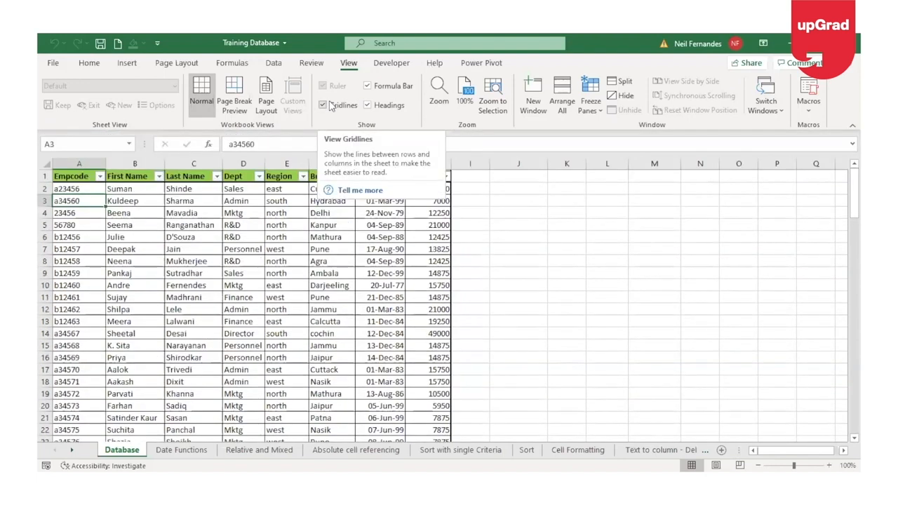
# Hide the formula bar and the row and column headings on the Database sheet
pyautogui.click(367, 86)
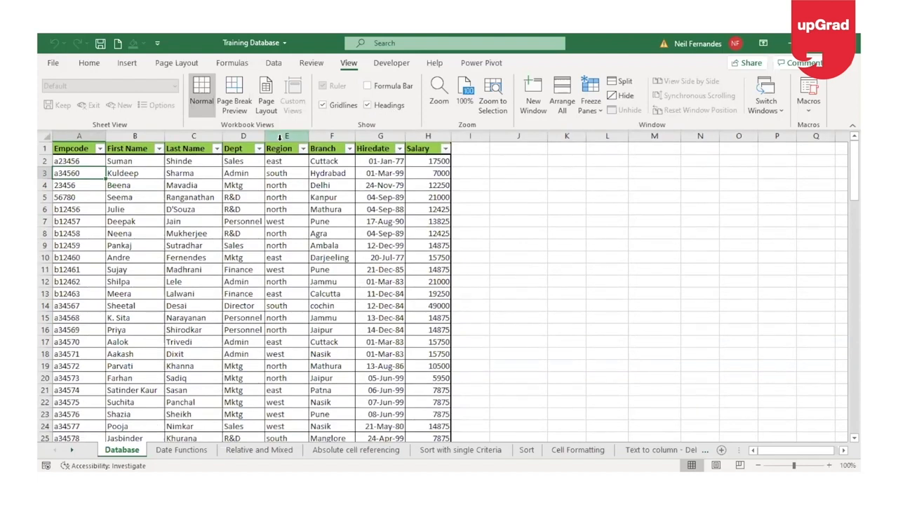
pyautogui.click(367, 105)
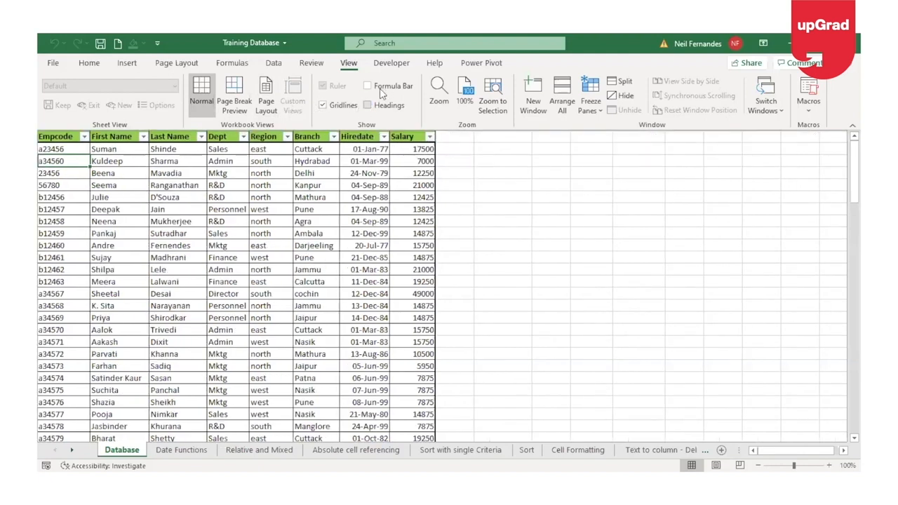
pyautogui.click(369, 105)
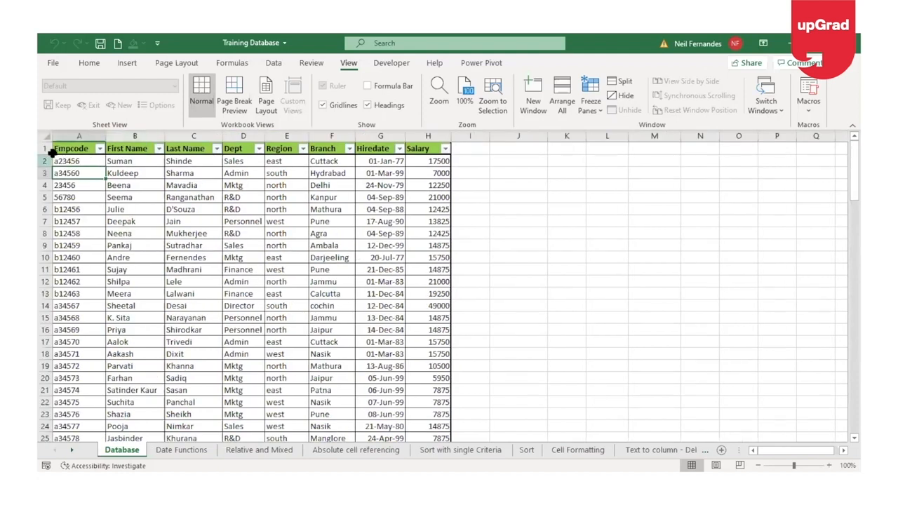
pyautogui.click(367, 104)
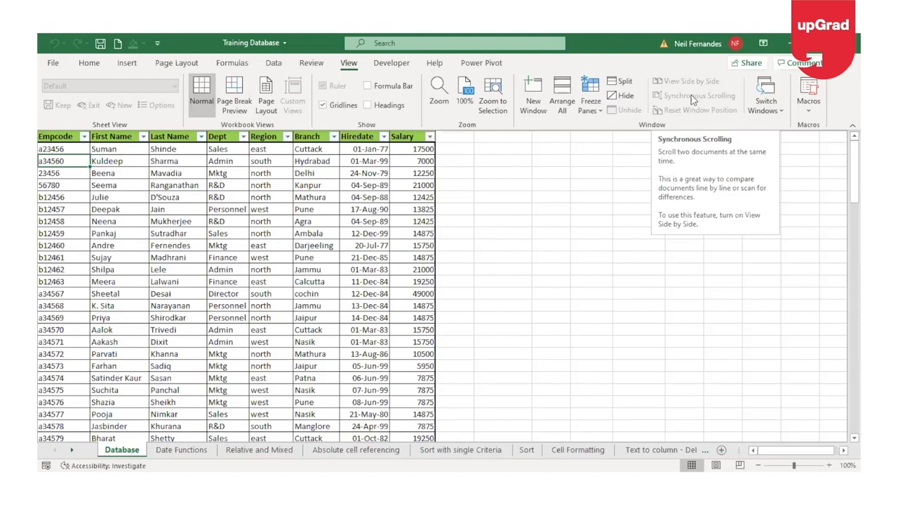
# Make the text in cell A2 of the Cell Formatting sheet bold
pyautogui.click(89, 63)
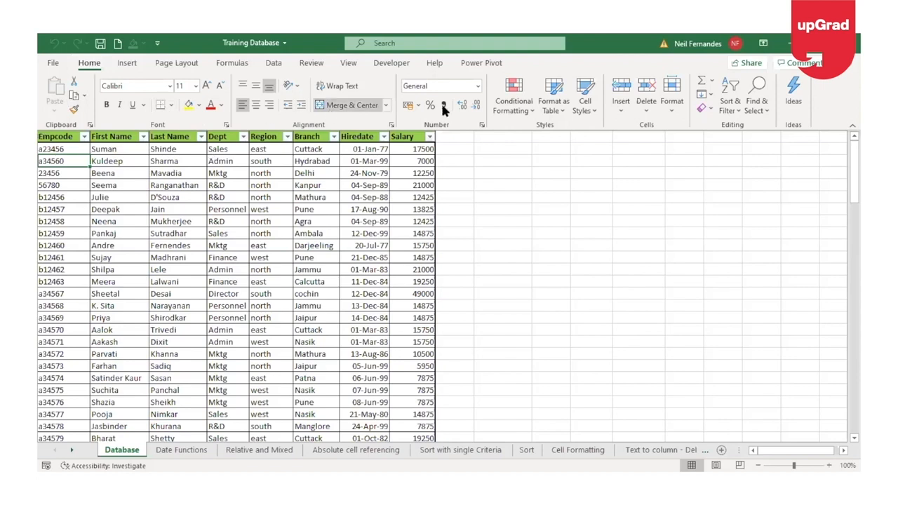
pyautogui.click(572, 451)
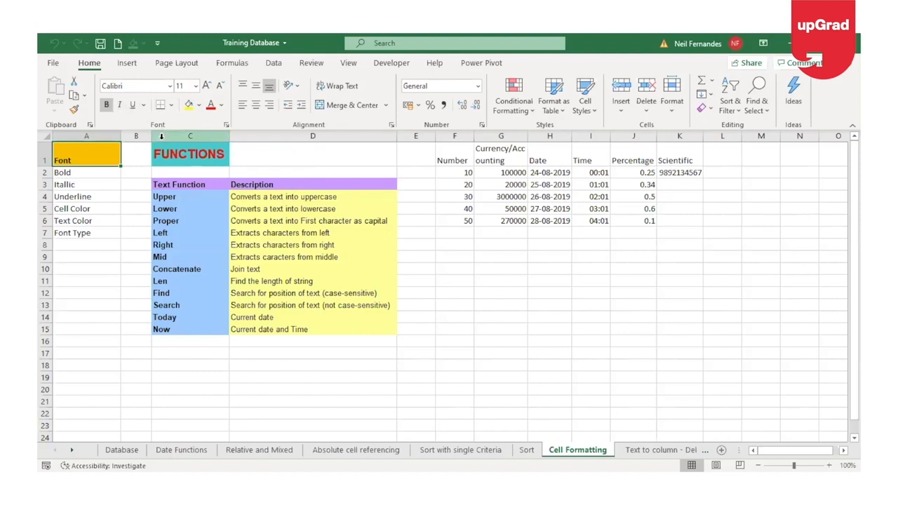
pyautogui.click(80, 177)
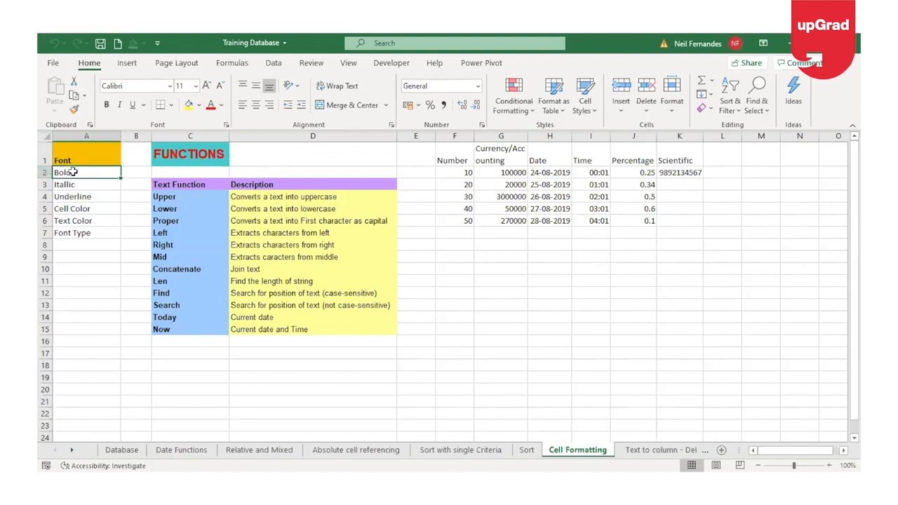
pyautogui.click(109, 104)
# Italicize the text in cell A3 and underline the text in cell A4
pyautogui.click(85, 186)
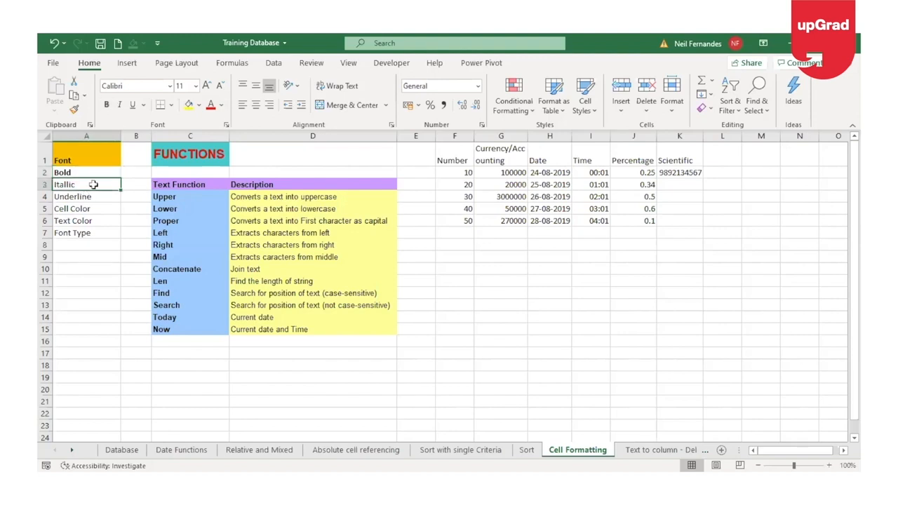
pyautogui.click(121, 106)
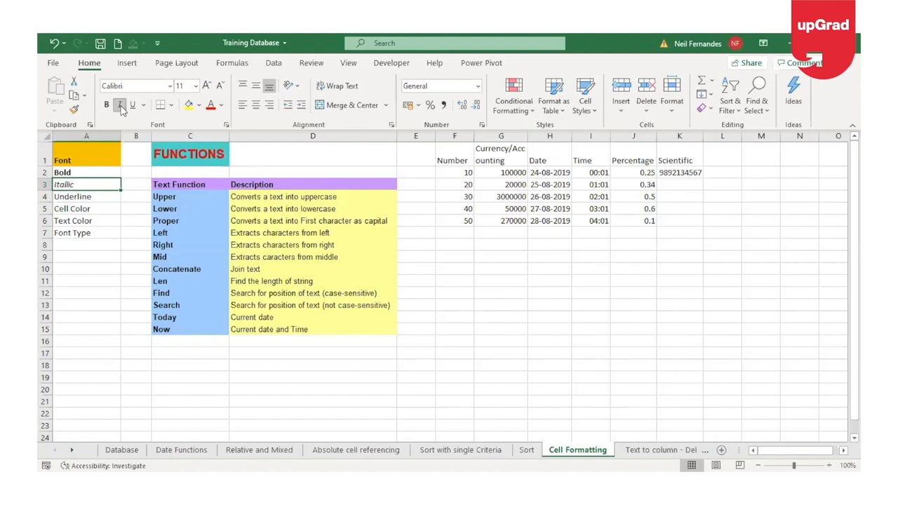
pyautogui.click(110, 198)
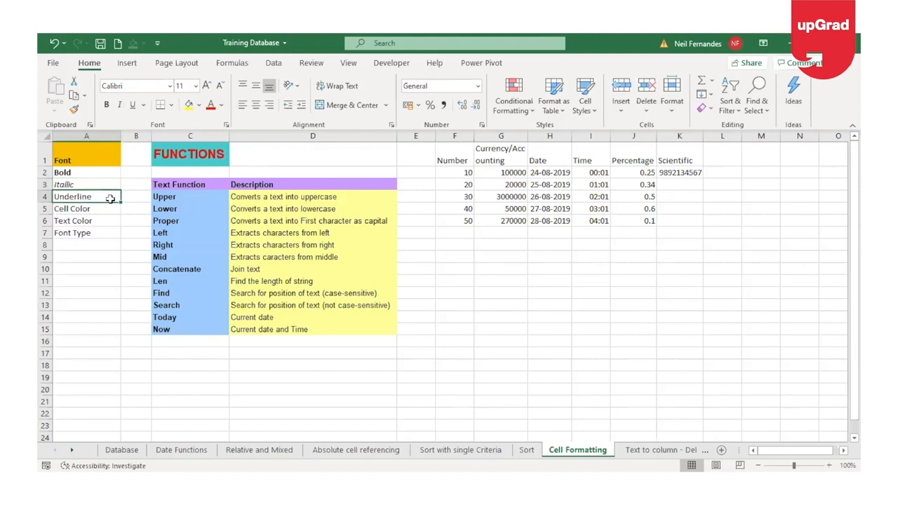
pyautogui.click(134, 105)
# Fill cell A5 with yellow and color the text in cell A6 red
pyautogui.click(70, 209)
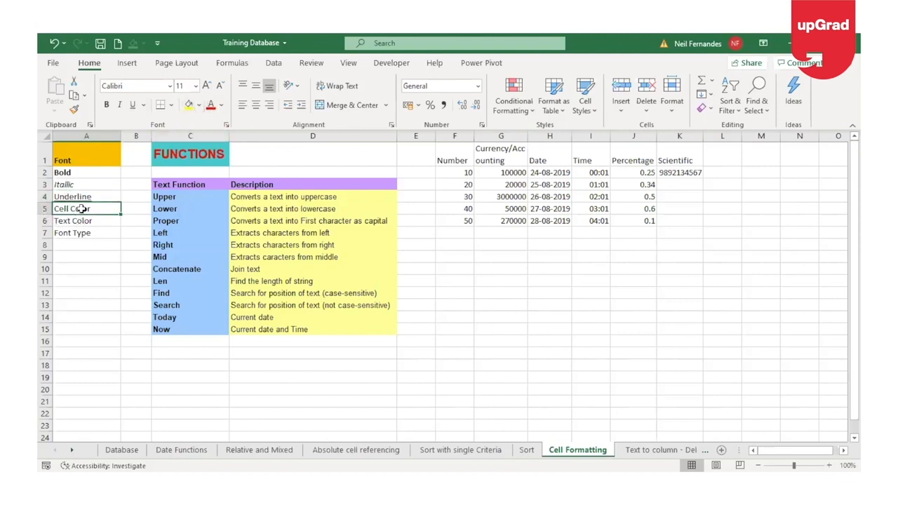
pyautogui.click(190, 104)
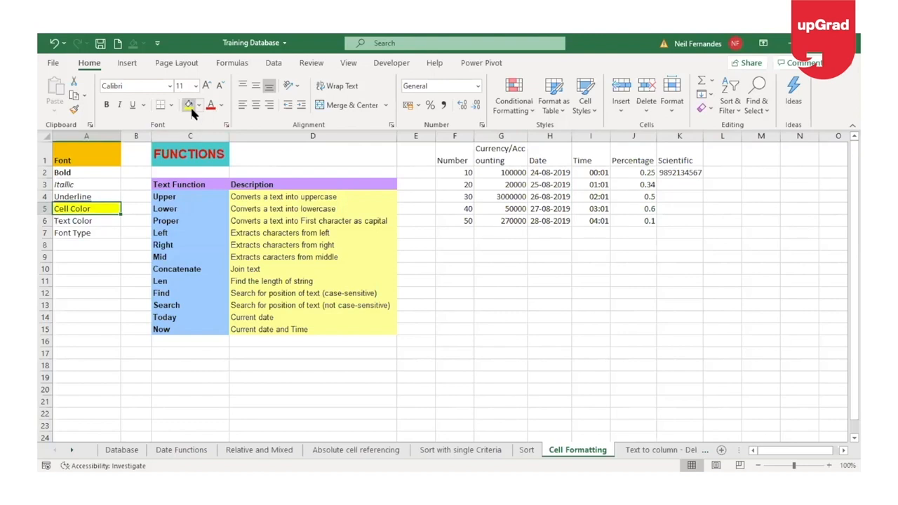
pyautogui.click(102, 220)
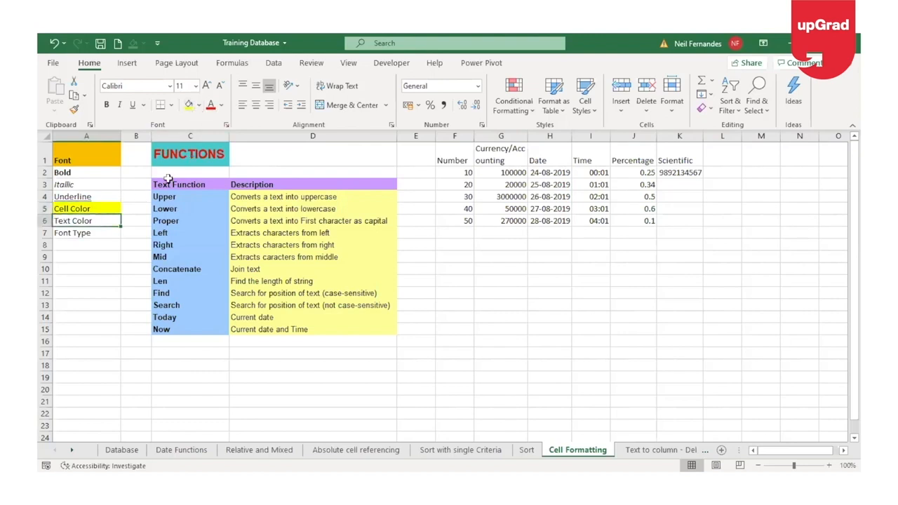
pyautogui.click(211, 105)
pyautogui.click(222, 106)
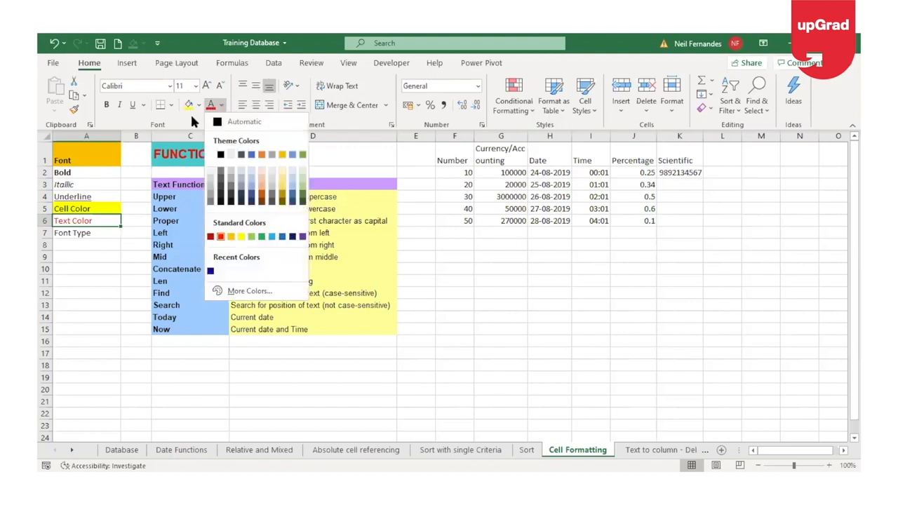
pyautogui.click(104, 208)
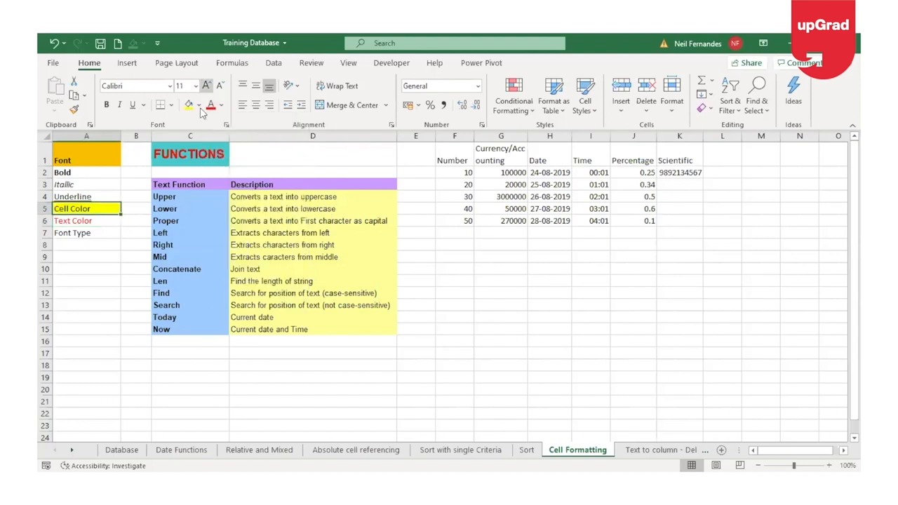
# Look through the available fonts for cell A7 and set its font size to 20
pyautogui.press('Down')
pyautogui.press('Down')
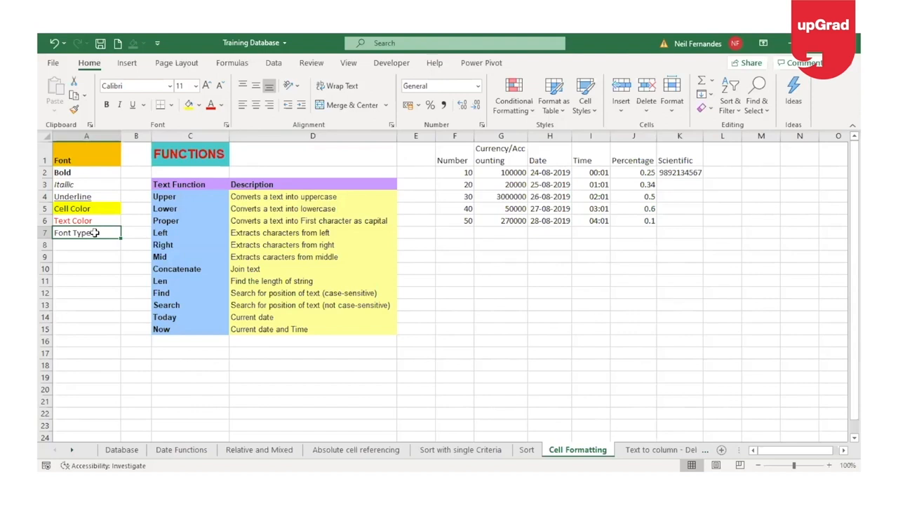
pyautogui.click(169, 88)
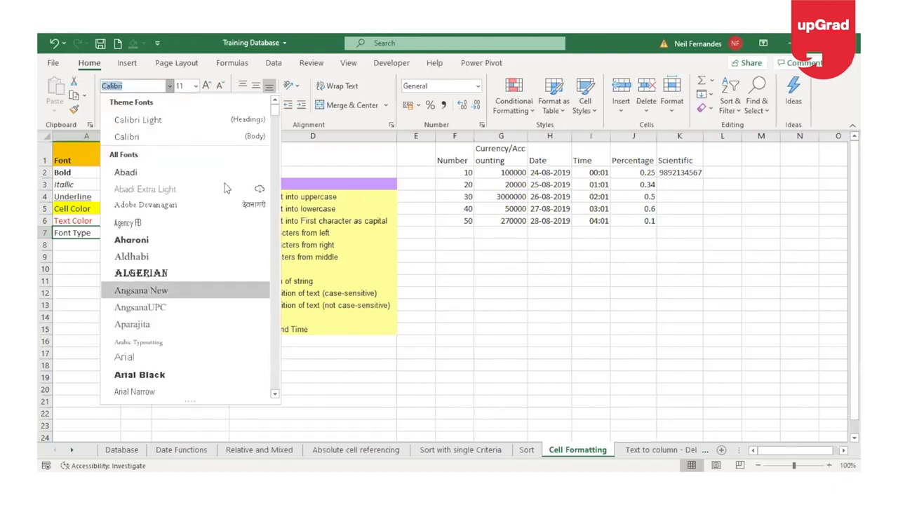
pyautogui.click(67, 250)
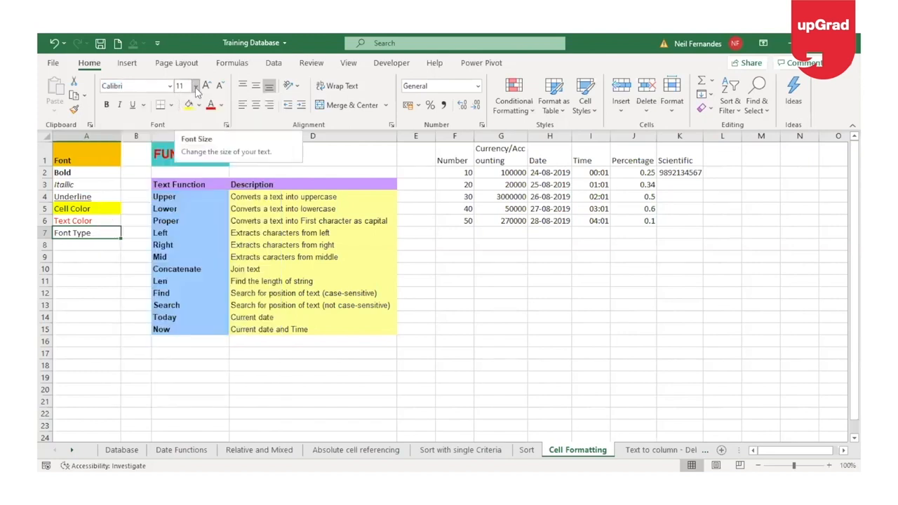
pyautogui.click(183, 86)
pyautogui.write('20')
pyautogui.press('Return')
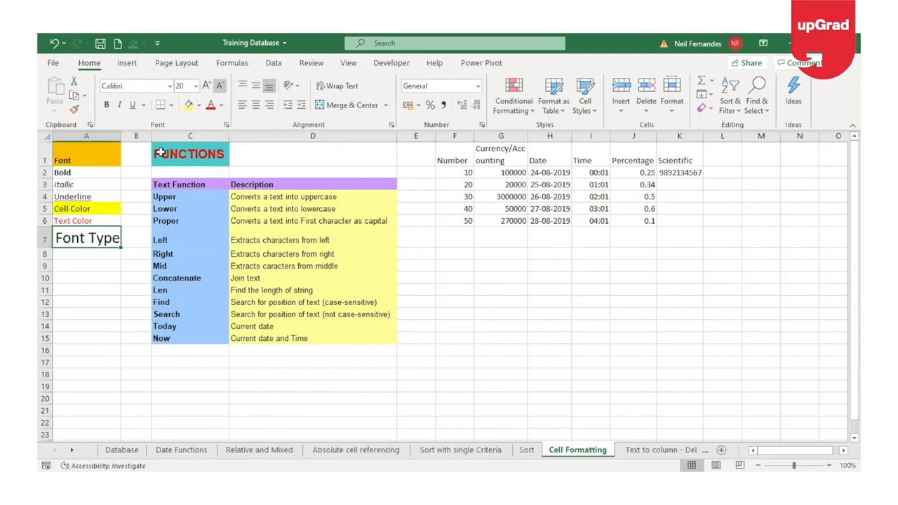
# Increase the font size of cell A7 by two increments to 24 and decrease it by three to 18
pyautogui.click(207, 85)
pyautogui.click(207, 86)
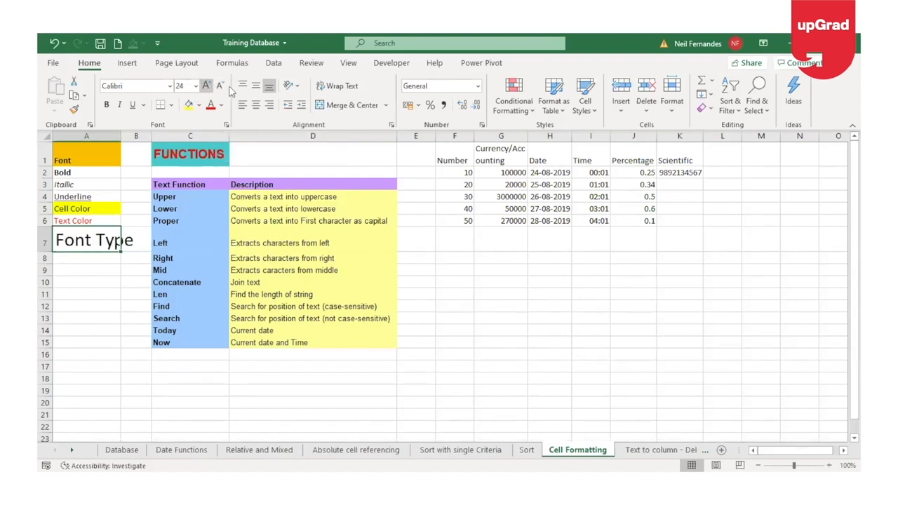
pyautogui.click(219, 86)
pyautogui.click(219, 86)
pyautogui.click(219, 86)
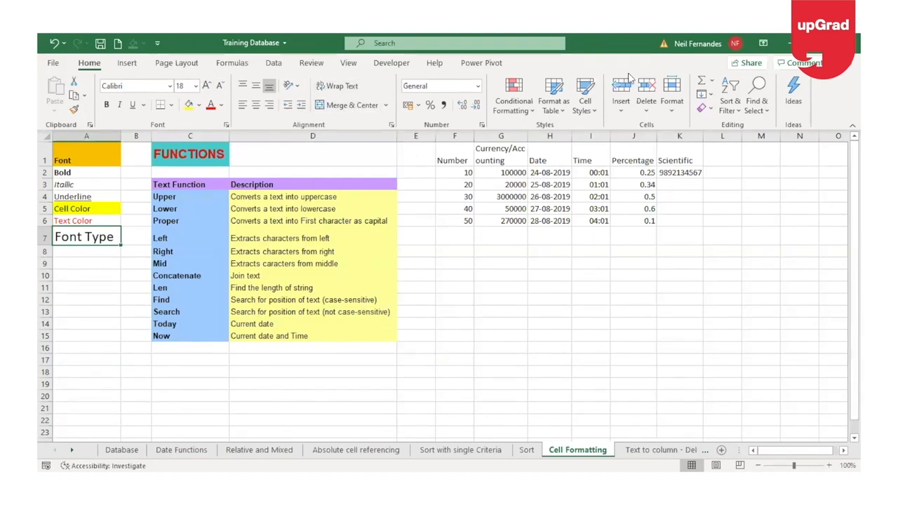
# Move the active cell up and down through column C's text function list, ending on the FUNCTIONS heading in C1
pyautogui.click(185, 151)
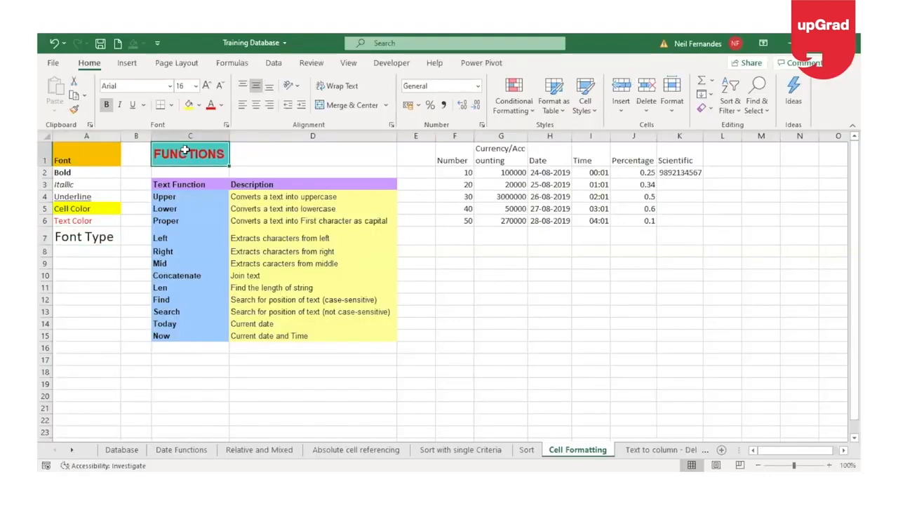
pyautogui.click(197, 193)
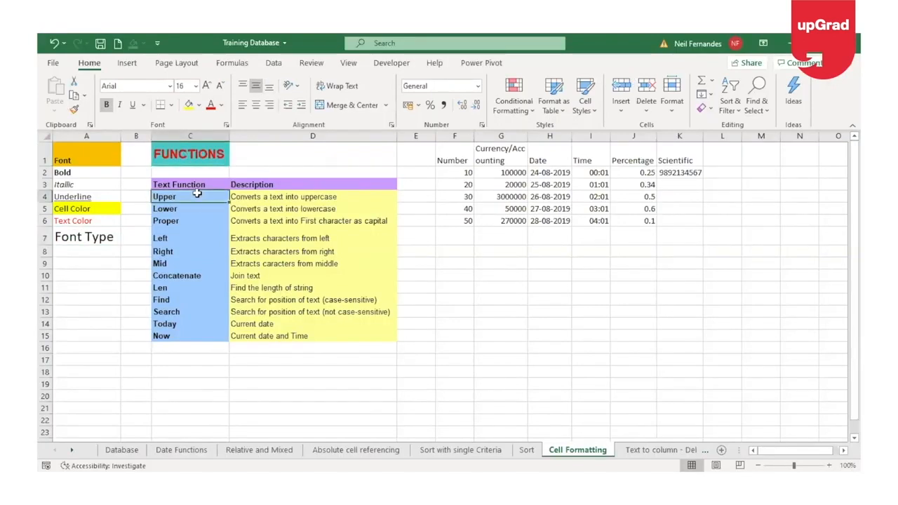
pyautogui.press('Down')
pyautogui.press('Down')
pyautogui.press('Down')
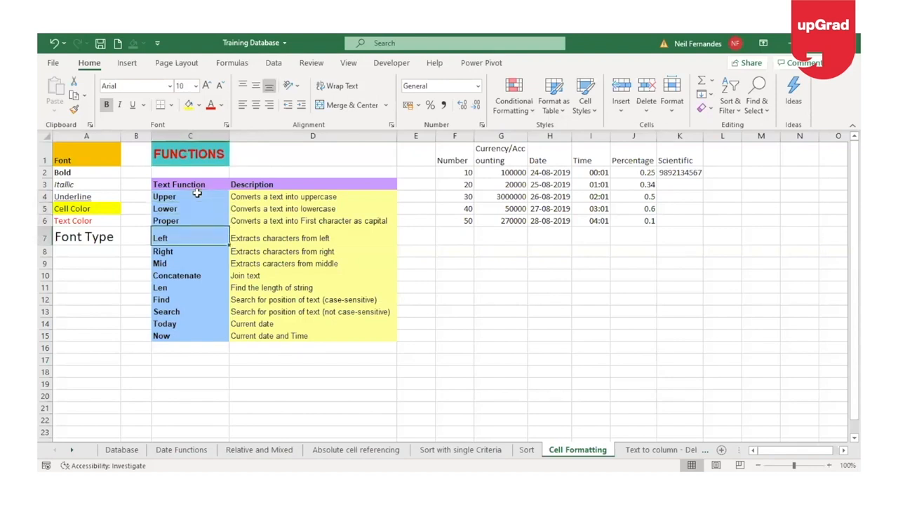
pyautogui.click(197, 194)
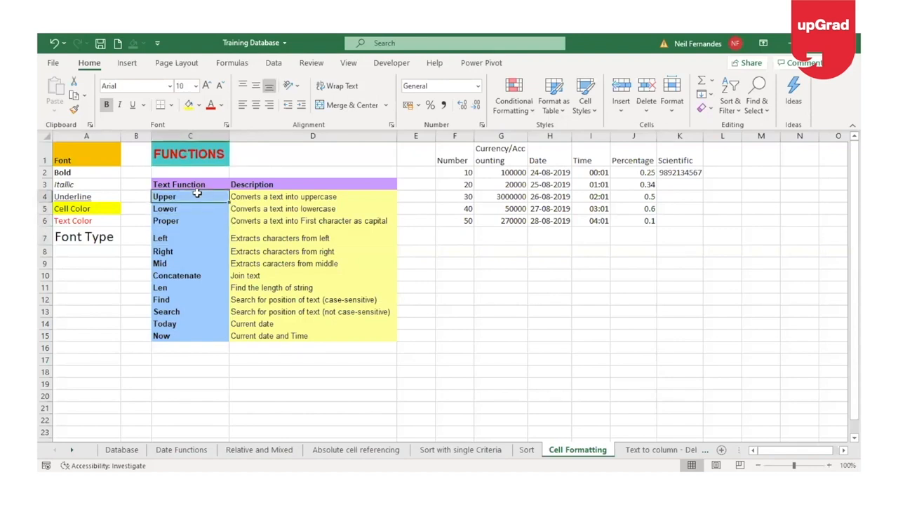
pyautogui.press('Up')
pyautogui.press('Up')
pyautogui.press('Up')
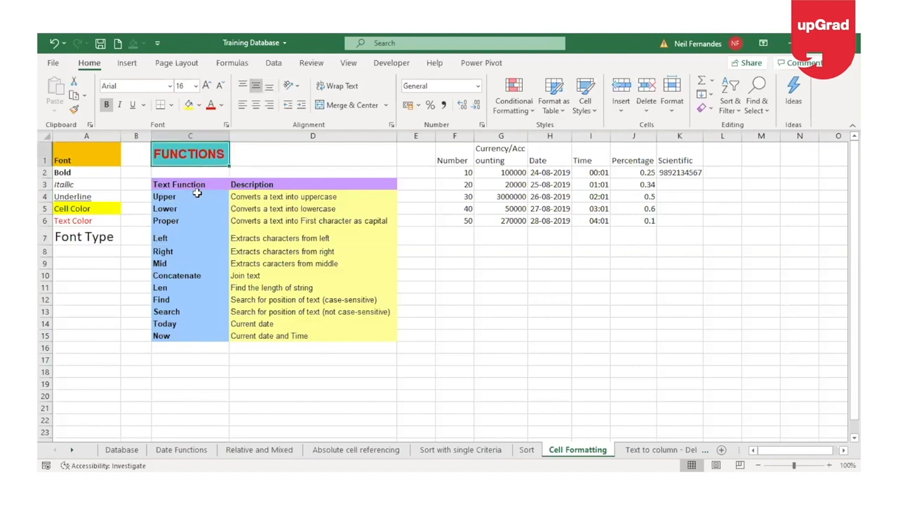
pyautogui.press('Down')
pyautogui.press('Down')
pyautogui.press('Down')
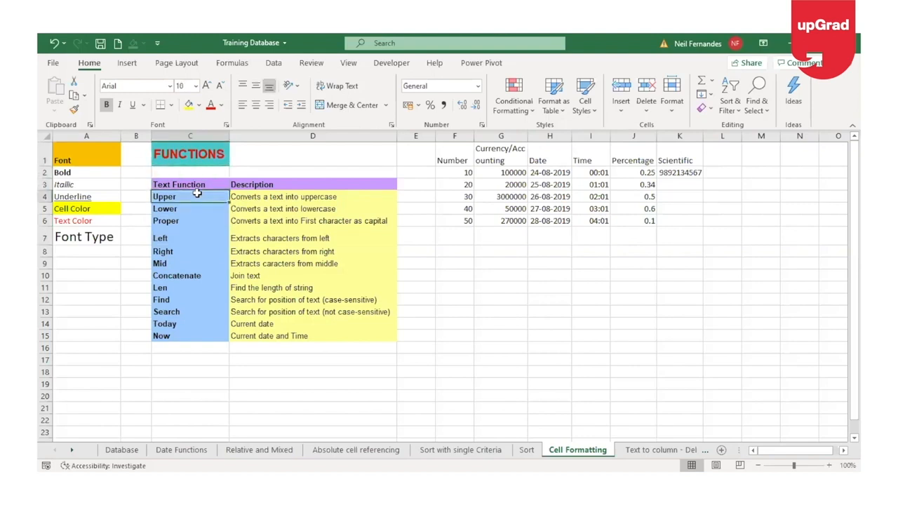
pyautogui.press('Down')
pyautogui.press('Down')
pyautogui.press('Down')
pyautogui.press('Down')
pyautogui.press('Up')
pyautogui.press('Up')
pyautogui.press('Up')
pyautogui.press('Up')
pyautogui.press('Up')
pyautogui.press('Up')
pyautogui.press('Up')
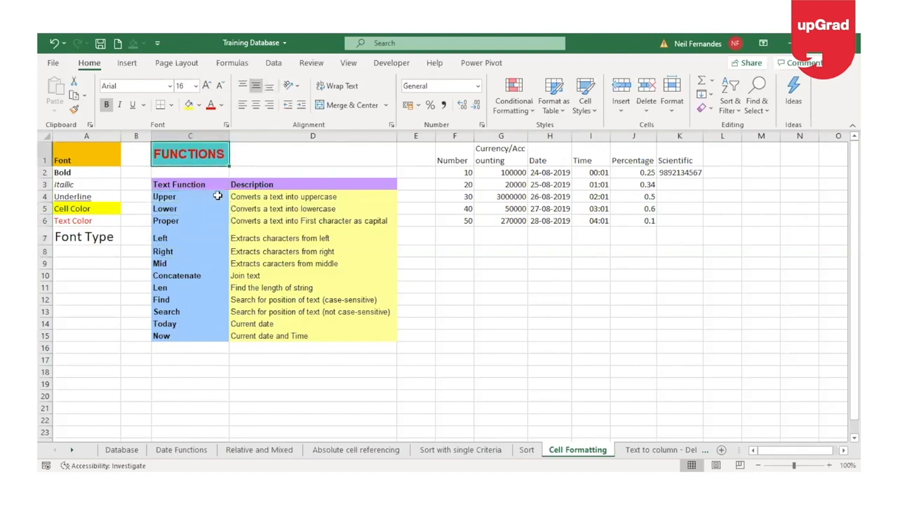
# Merge and center the FUNCTIONS heading across cells C1:D2
pyautogui.hotkey('shift', 'Right')
pyautogui.hotkey('shift', 'Down')
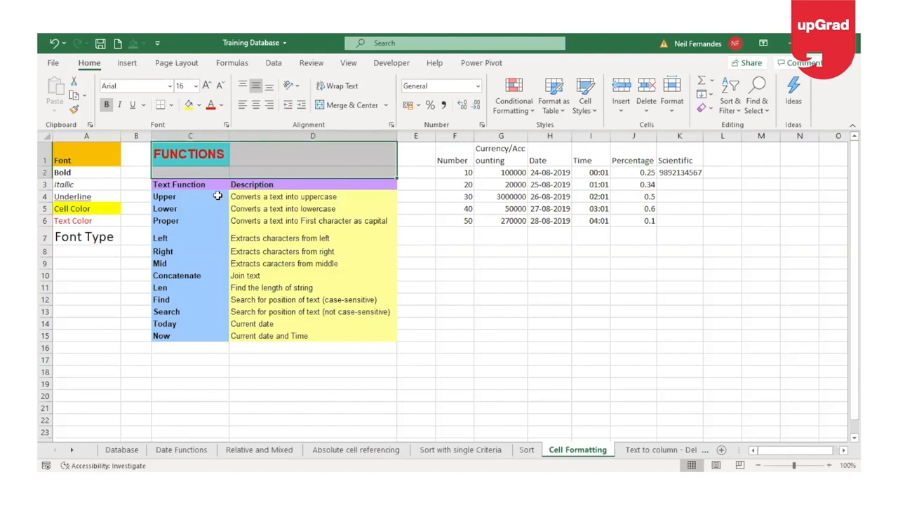
pyautogui.click(189, 152)
pyautogui.hotkey('shift', 'Right')
pyautogui.hotkey('shift', 'Down')
pyautogui.click(337, 113)
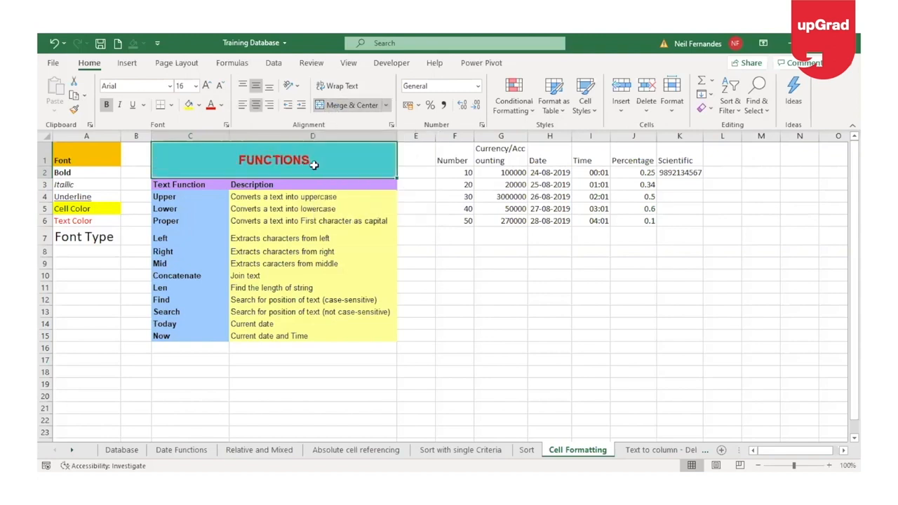
pyautogui.doubleClick(337, 161)
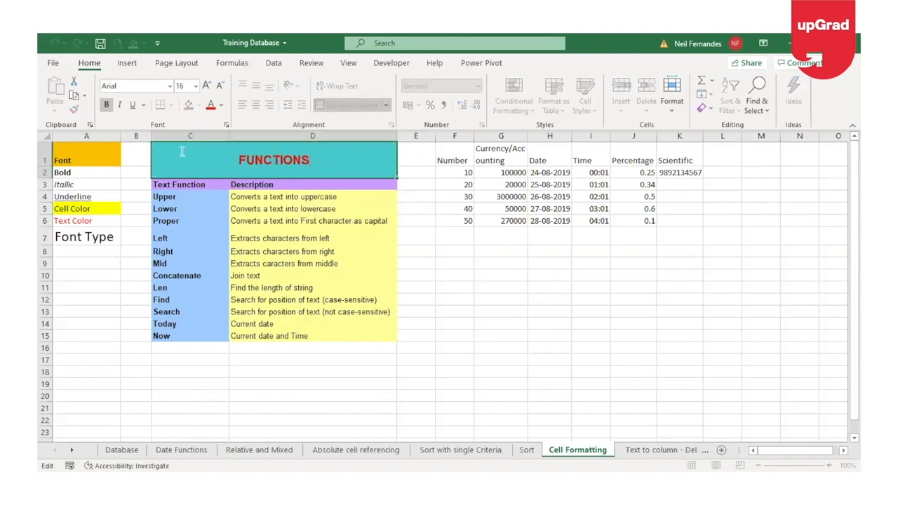
pyautogui.press('Escape')
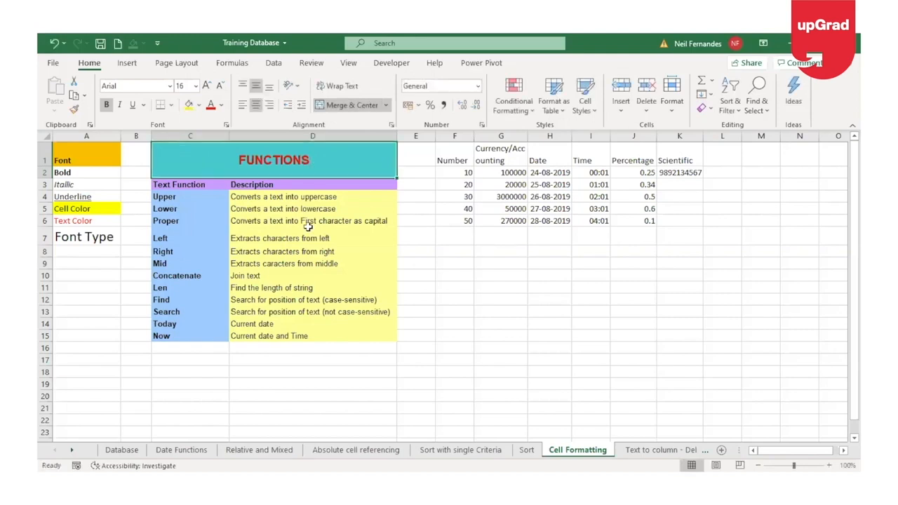
pyautogui.doubleClick(346, 160)
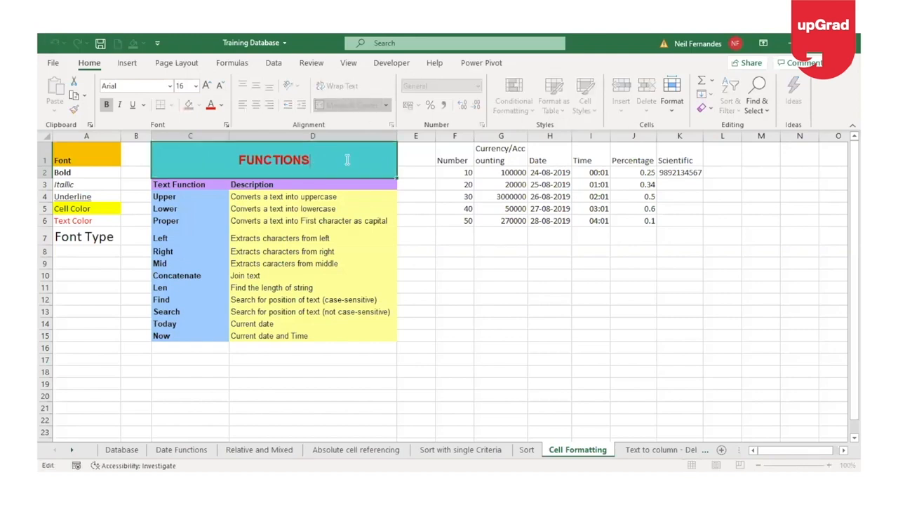
pyautogui.click(345, 160)
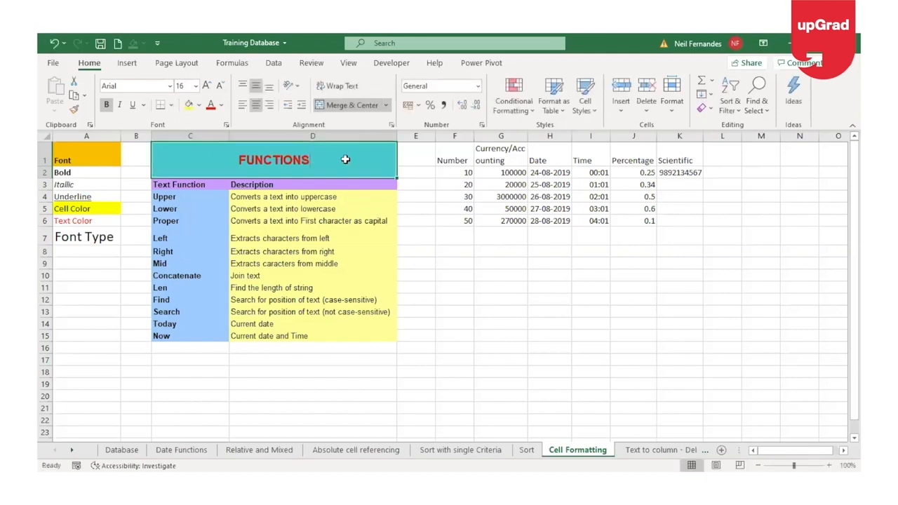
pyautogui.write('fewft')
pyautogui.press('Escape')
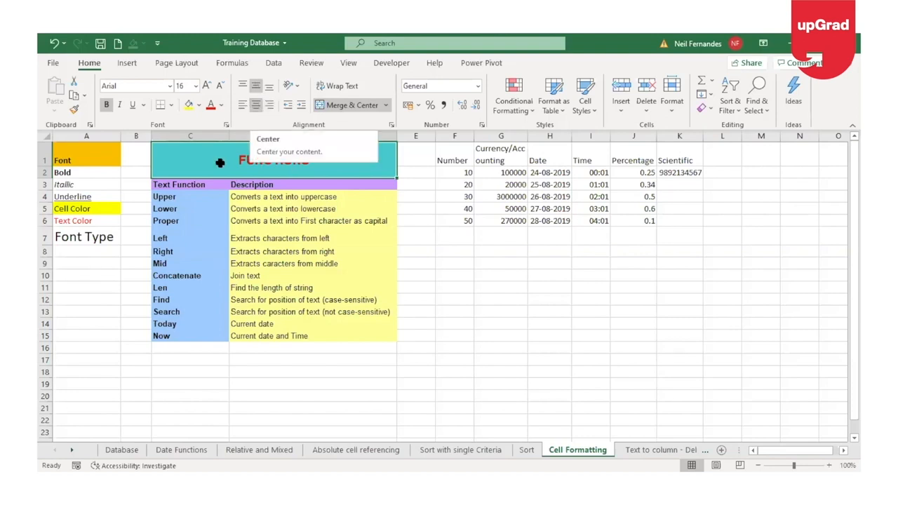
# Try top, middle and bottom vertical alignment on the merged FUNCTIONS heading
pyautogui.click(243, 85)
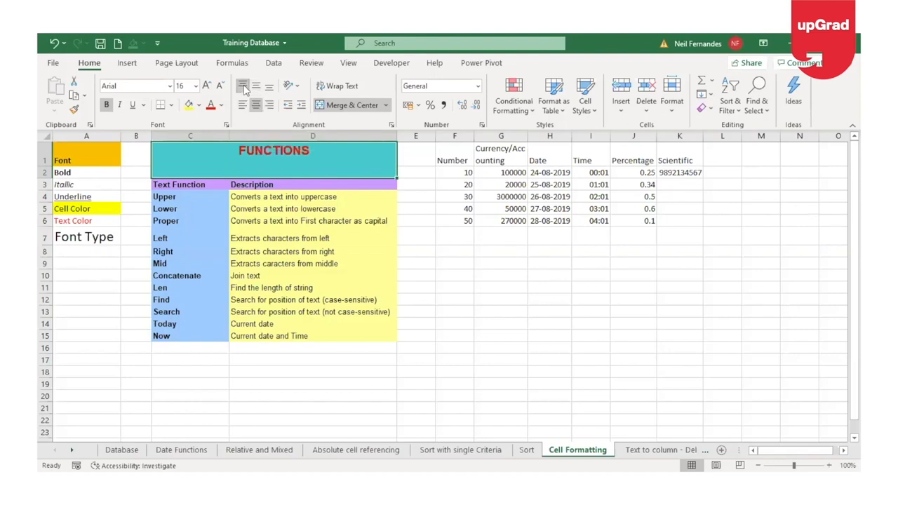
pyautogui.click(256, 86)
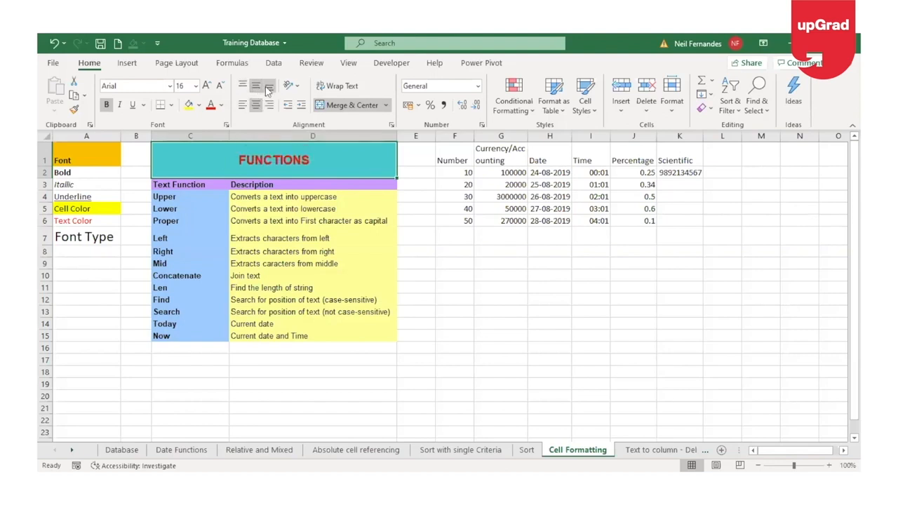
pyautogui.click(269, 87)
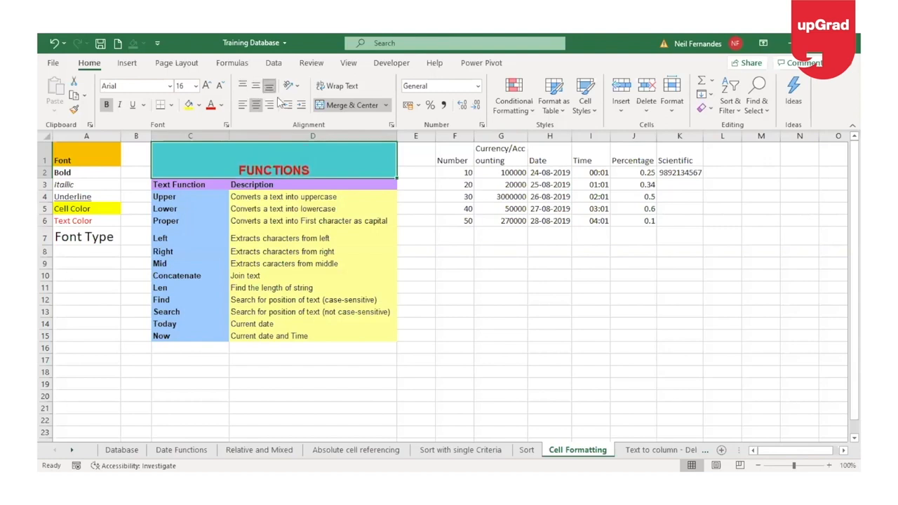
# Try left, center and right alignment on the FUNCTIONS heading and set it back to middle and center alignment
pyautogui.click(242, 107)
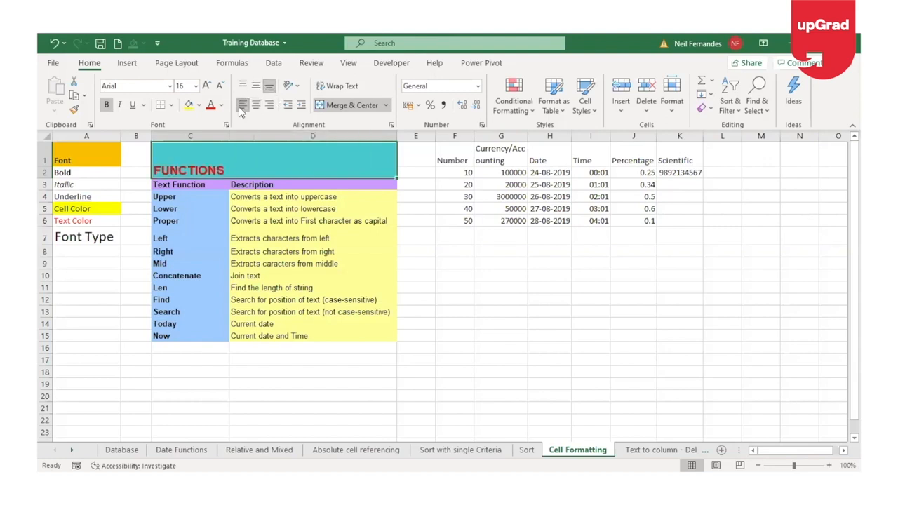
pyautogui.click(255, 106)
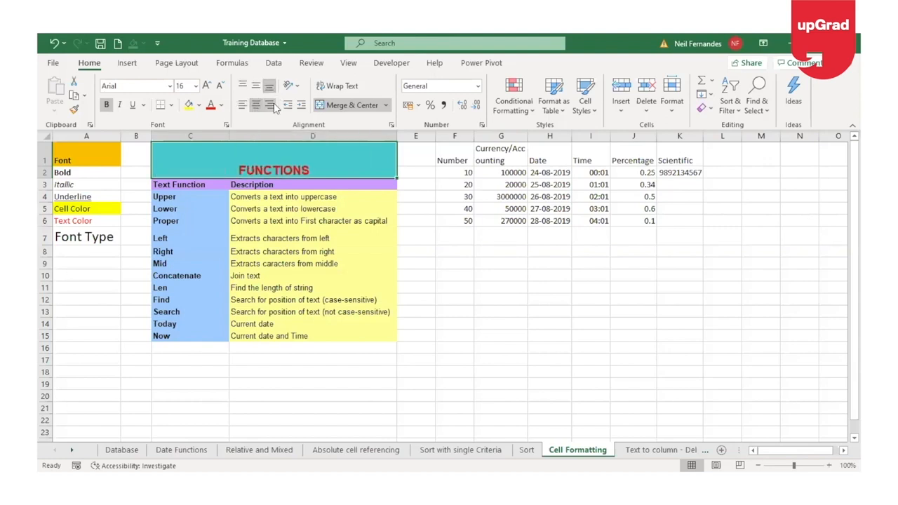
pyautogui.click(270, 106)
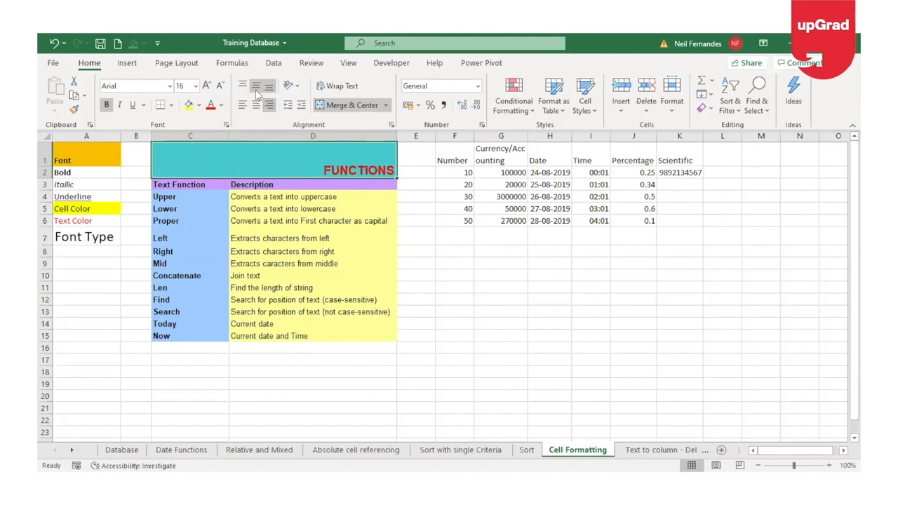
pyautogui.click(257, 87)
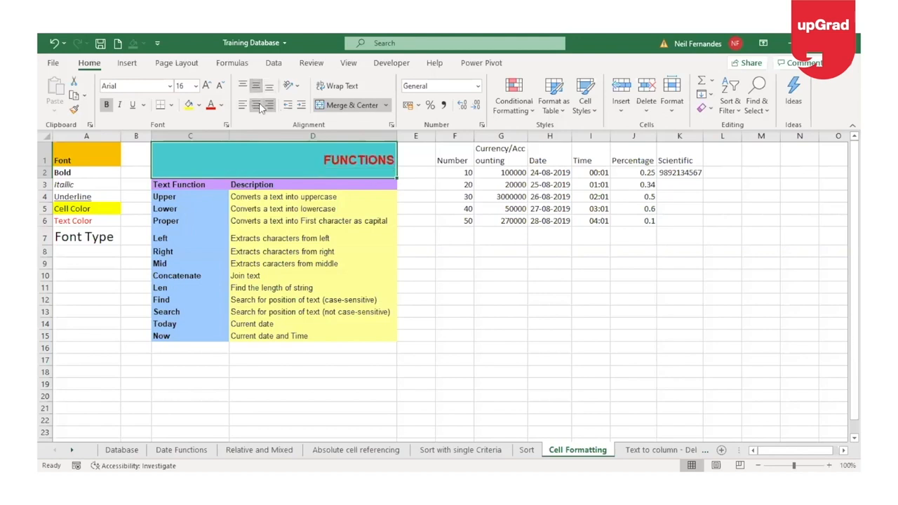
pyautogui.click(256, 106)
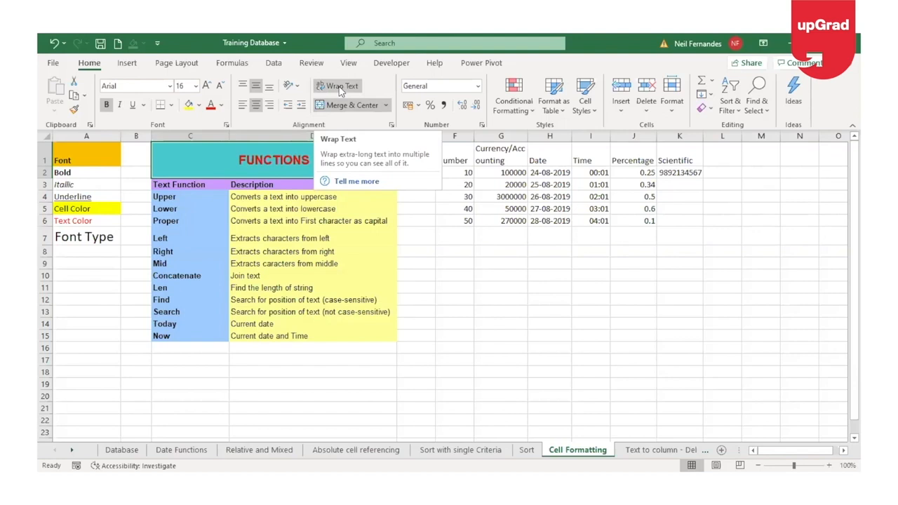
# Enter "This is an excel class" in cell G12 and wrap its text
pyautogui.click(488, 298)
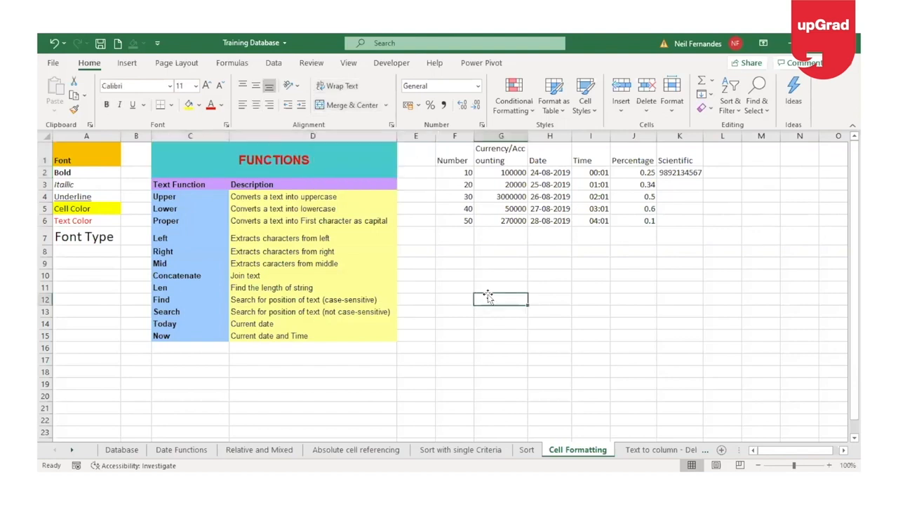
pyautogui.write('This is ')
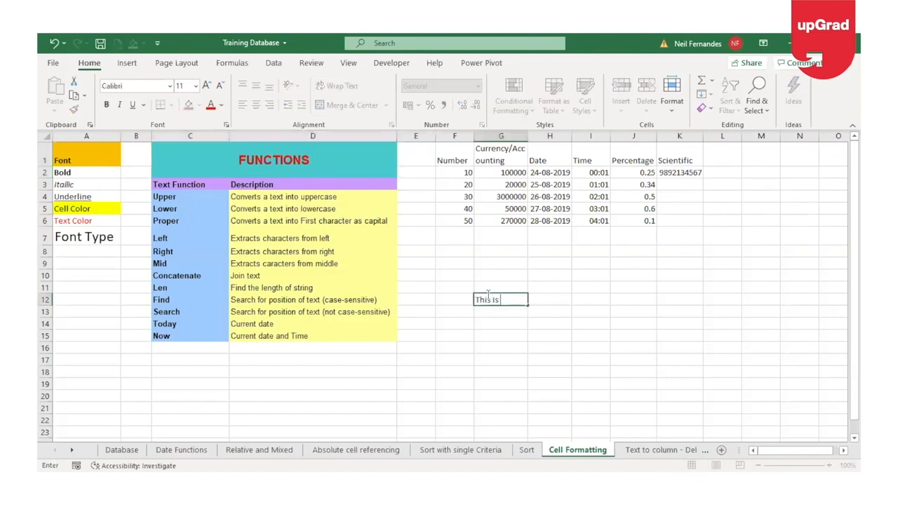
pyautogui.write('an excel class')
pyautogui.press('Return')
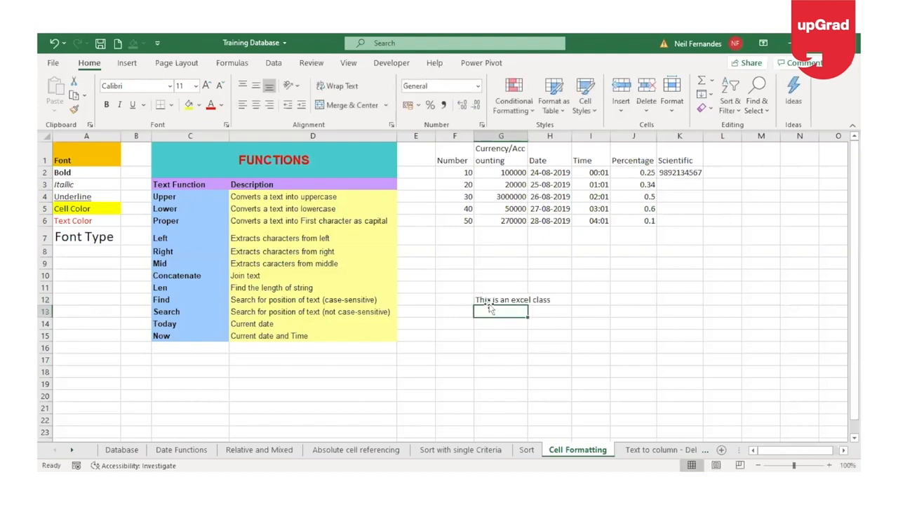
pyautogui.click(499, 298)
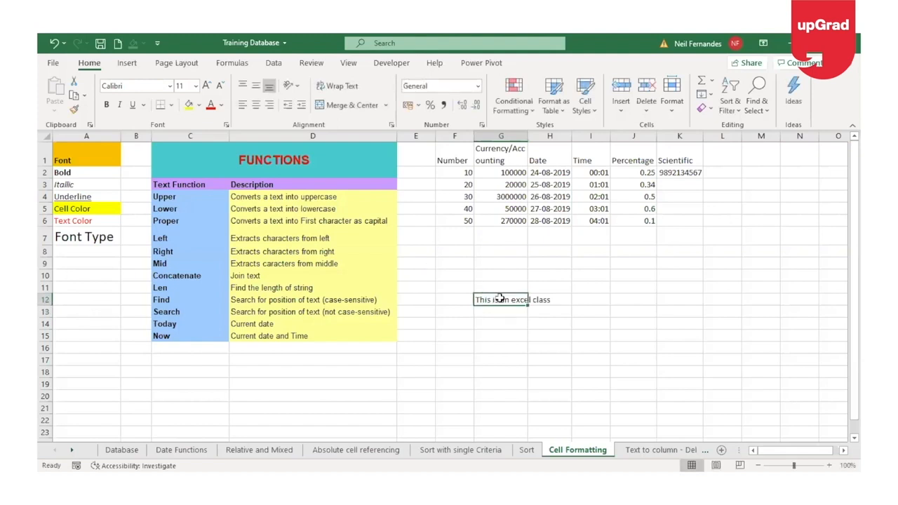
pyautogui.click(333, 87)
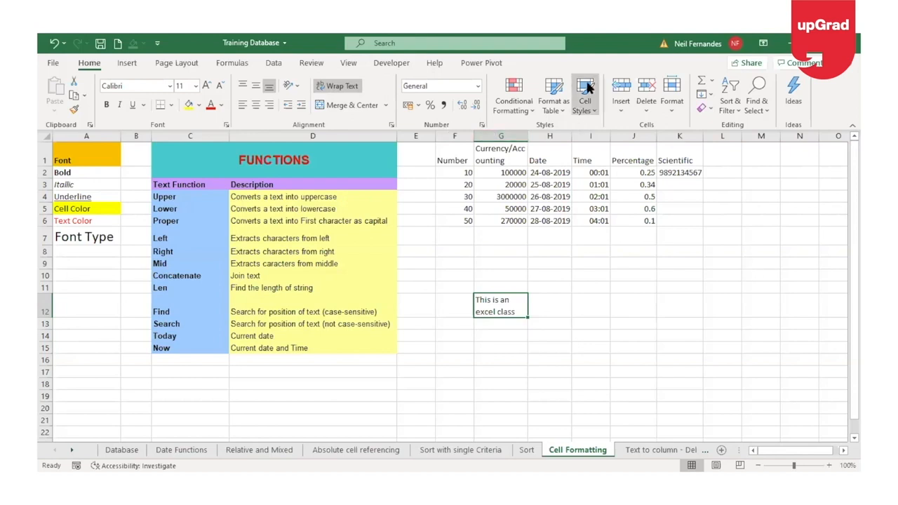
# Examine the number format categories and options for cells G12 and F2 without changing them
pyautogui.click(481, 126)
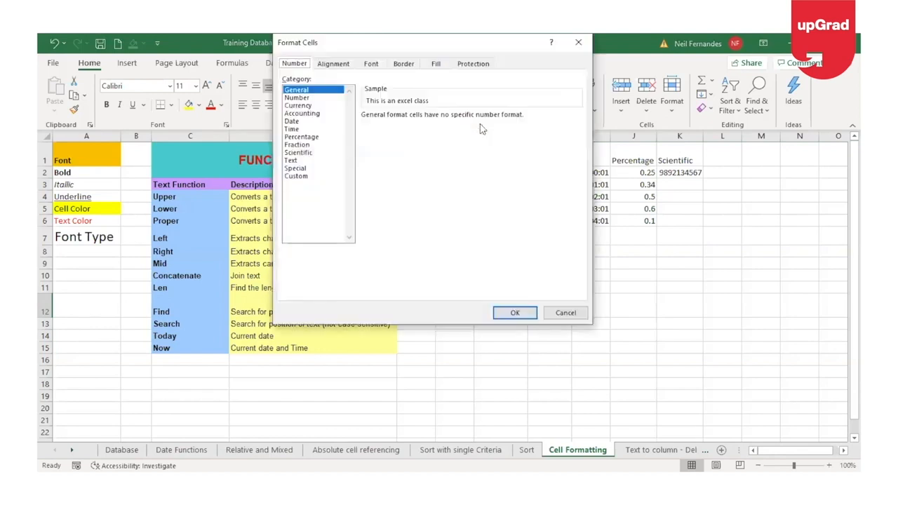
pyautogui.click(571, 313)
pyautogui.click(461, 170)
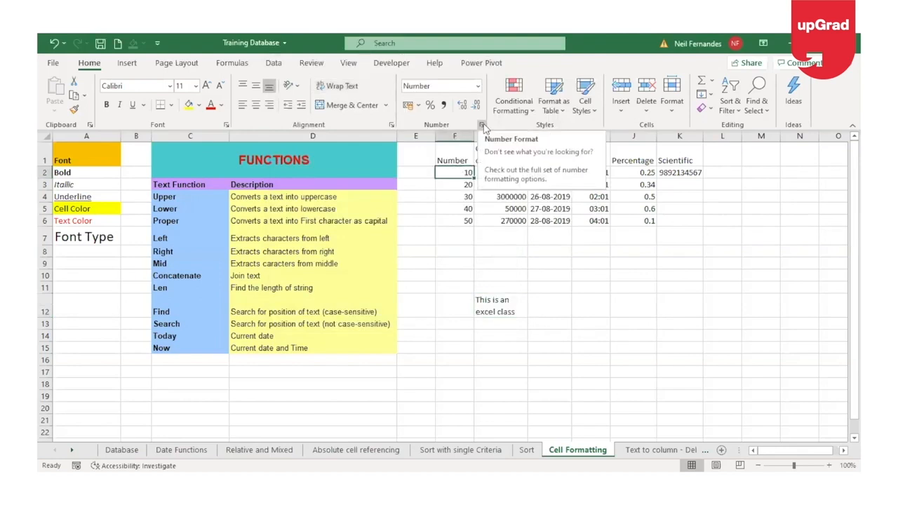
pyautogui.click(482, 125)
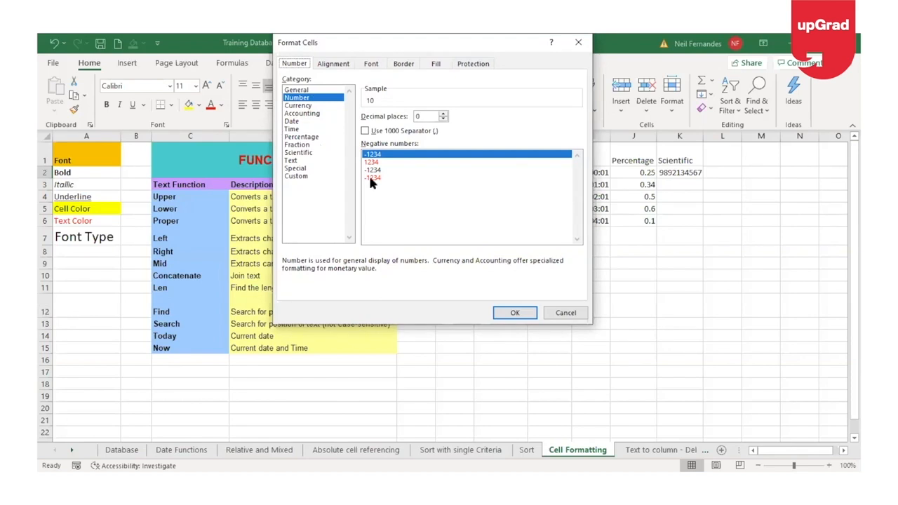
pyautogui.click(575, 318)
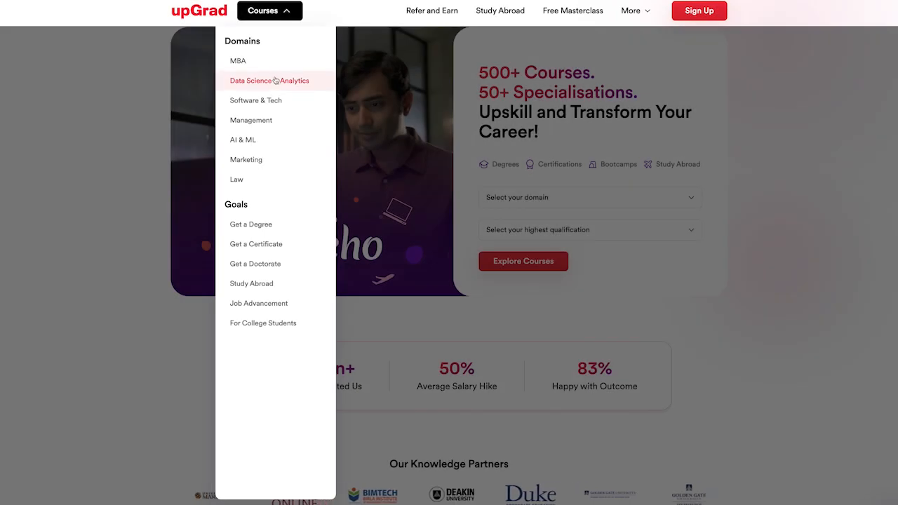
# Switch to the upGrad website and browse all Data Science & Analytics degree courses
pyautogui.click(277, 80)
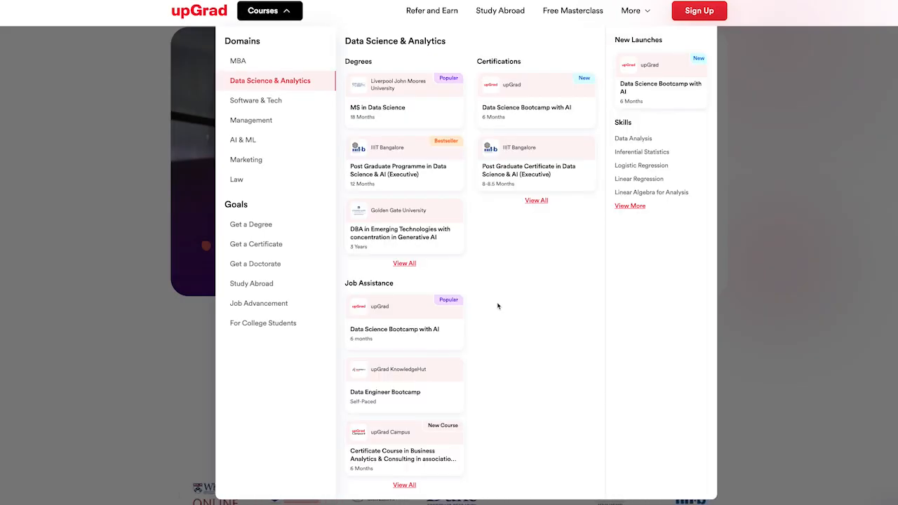
pyautogui.click(413, 263)
pyautogui.scroll(-5, 449, 300)
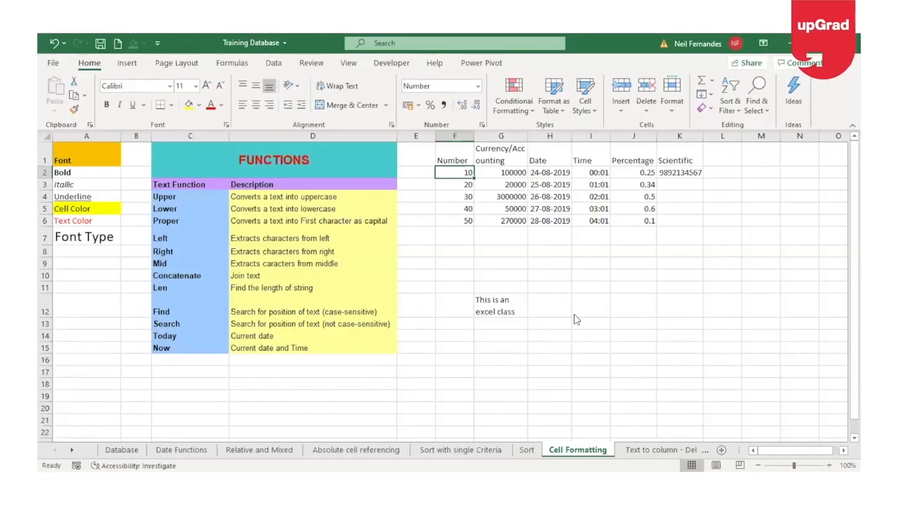
# Switch back to the Excel workbook and preview the General number format for cell F2 without applying it
pyautogui.click(482, 127)
pyautogui.click(325, 91)
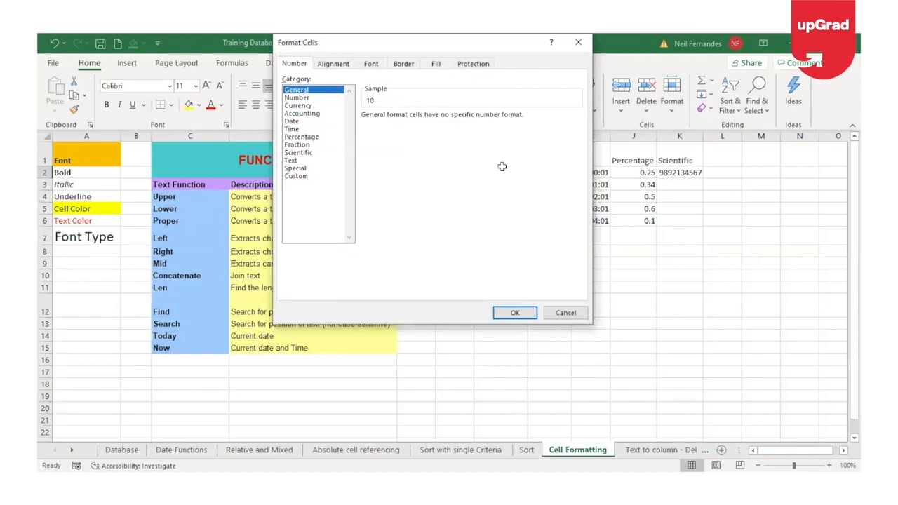
pyautogui.press('Escape')
# Enter "test" in cell H11
pyautogui.click(543, 284)
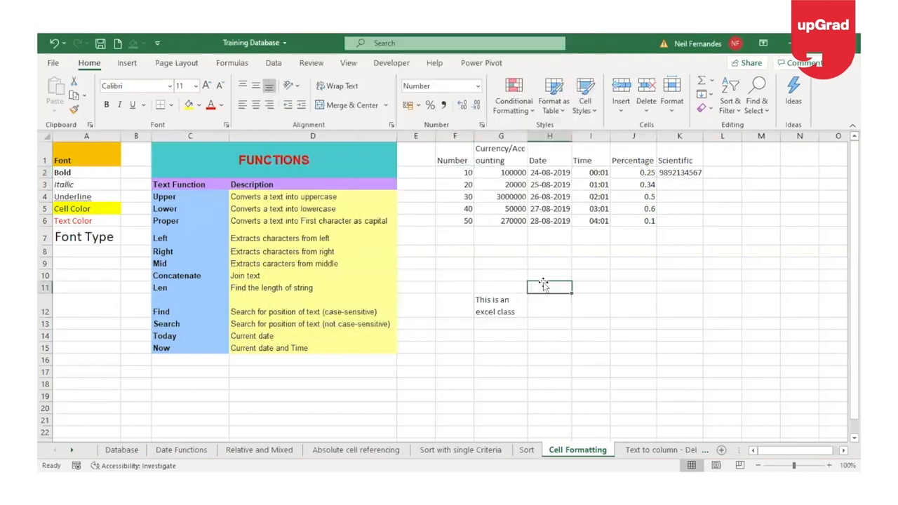
pyautogui.write('test')
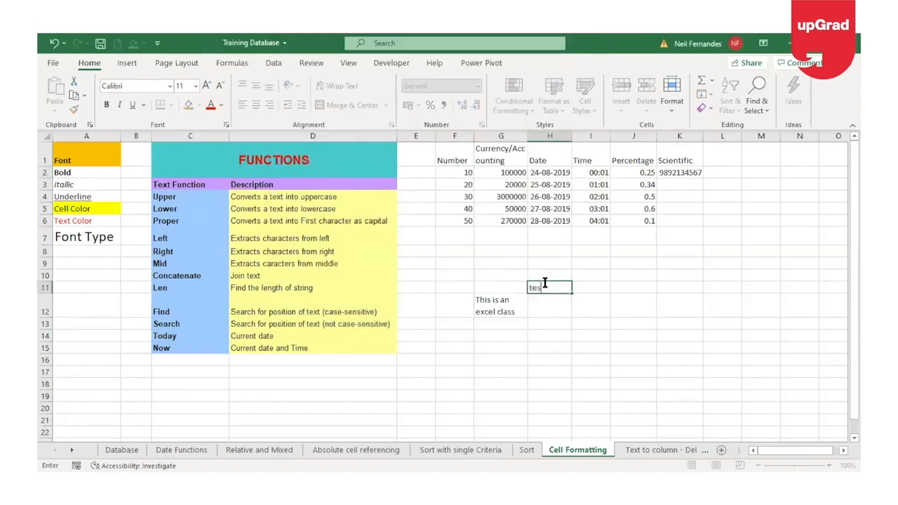
pyautogui.press('Return')
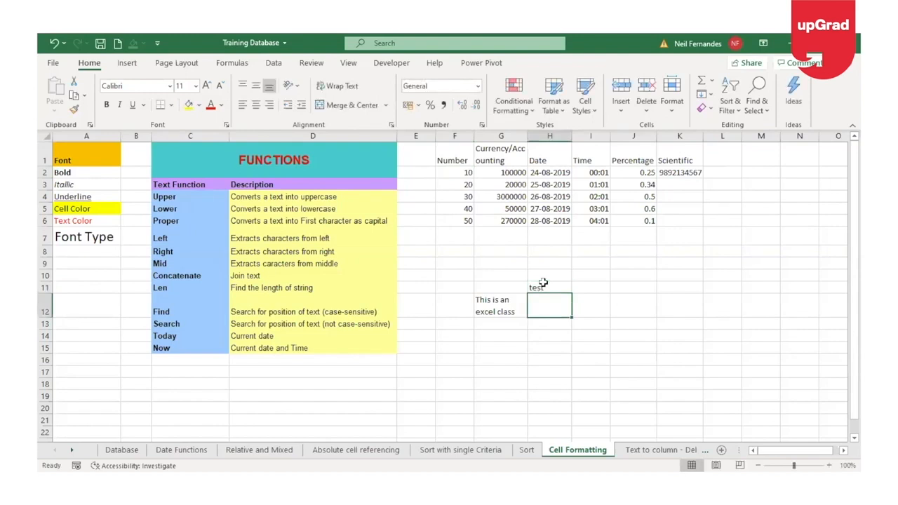
# Replace the content of cell H11 with "text"
pyautogui.click(543, 283)
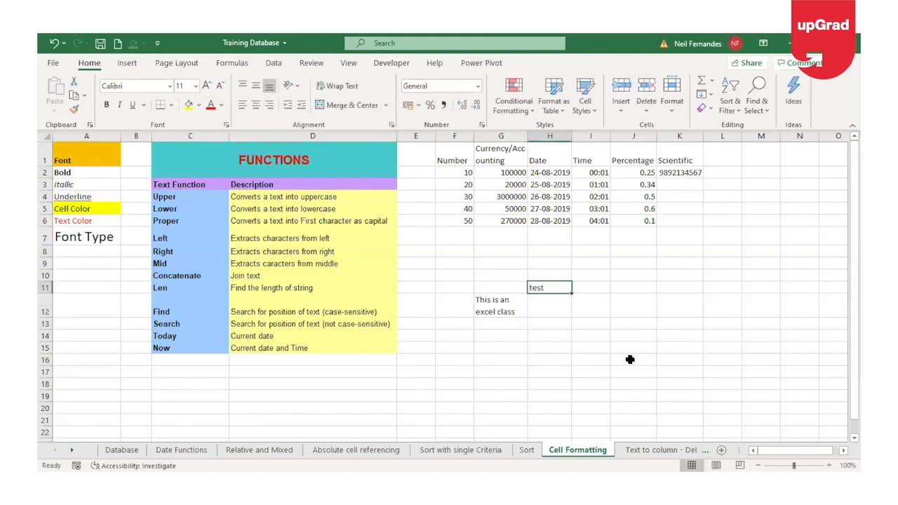
pyautogui.write('t')
pyautogui.press('BackSpace')
pyautogui.write('text')
pyautogui.press('Return')
# Enter 12000 in cell H12, directly below the text entry
pyautogui.click(551, 287)
pyautogui.press('Down')
pyautogui.write('12000')
pyautogui.press('Return')
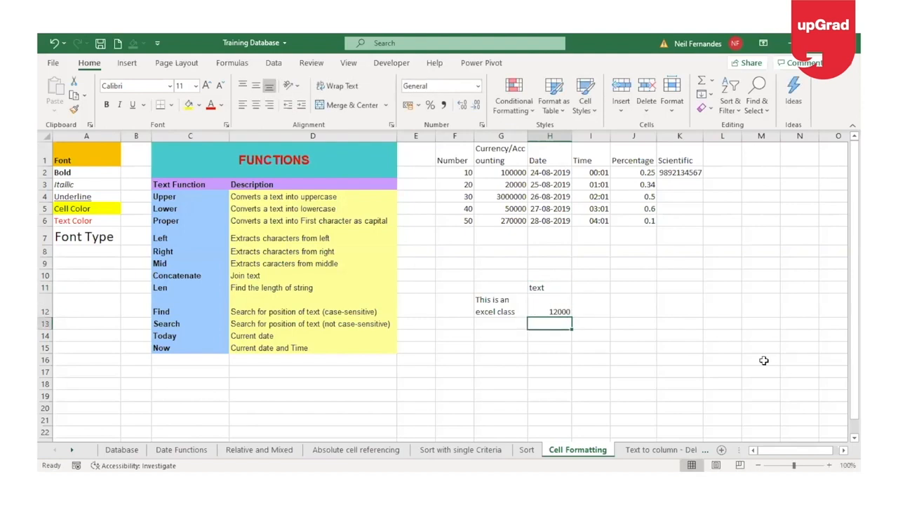
# Select cell H12 and the Number values in F2:F6 in turn to compare their number formats
pyautogui.click(540, 309)
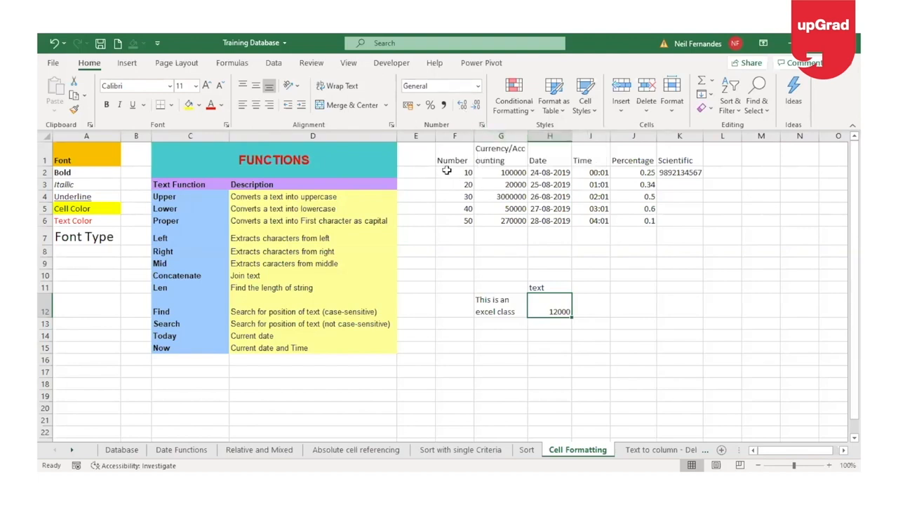
pyautogui.moveTo(451, 172); pyautogui.dragTo(454, 221)
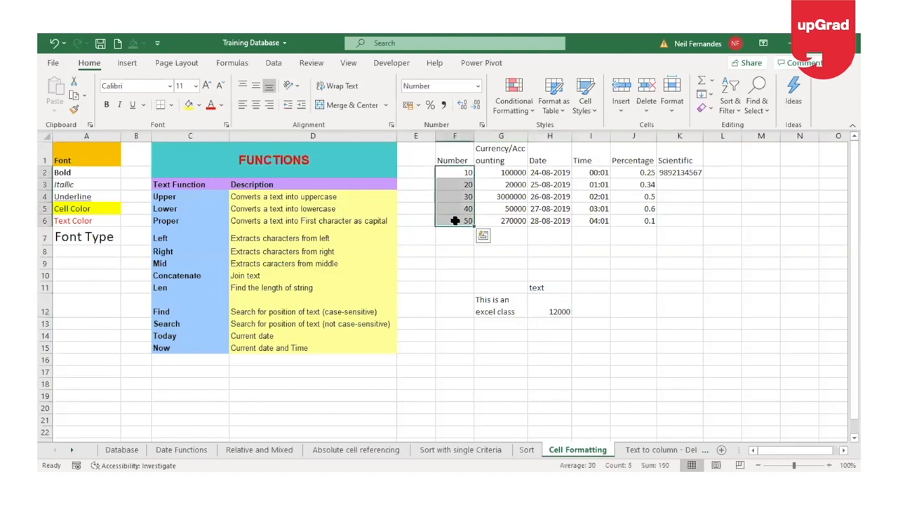
pyautogui.click(548, 310)
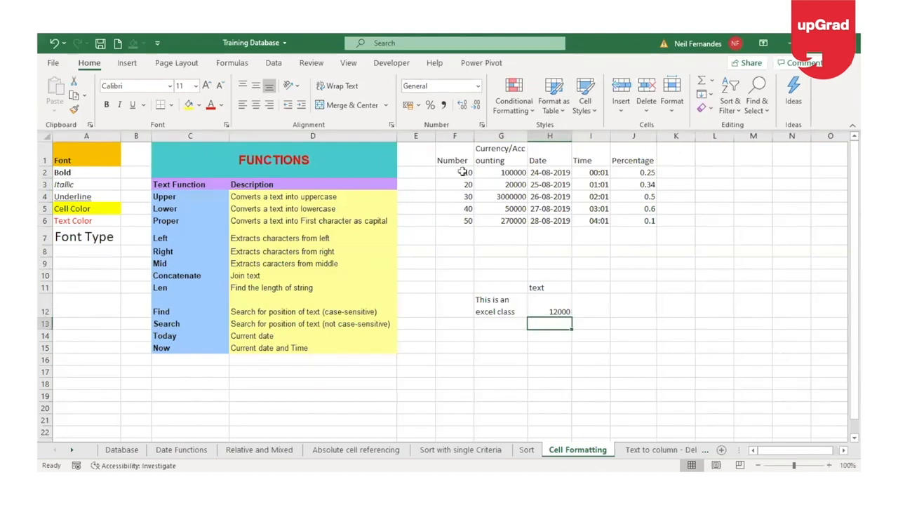
# Format the values in F2:F6 as Number with 2 decimal places
pyautogui.moveTo(463, 172); pyautogui.dragTo(458, 221)
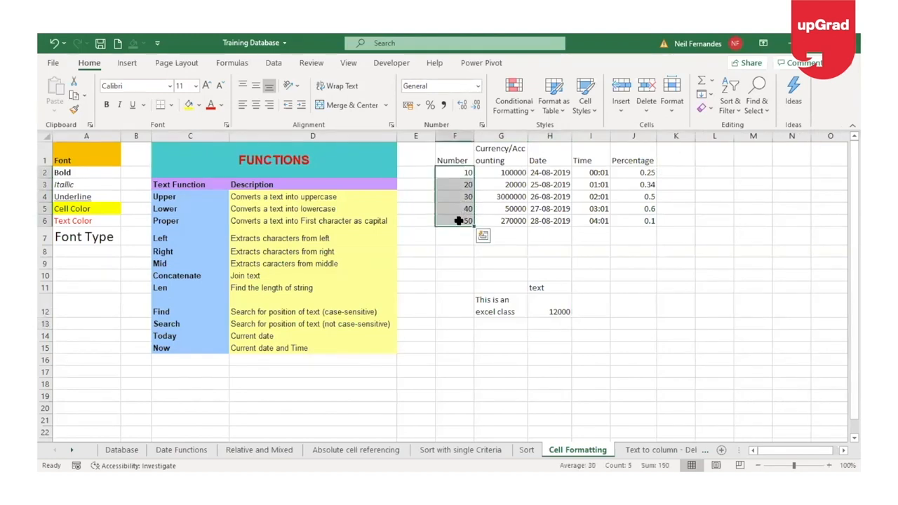
pyautogui.click(480, 126)
pyautogui.click(297, 98)
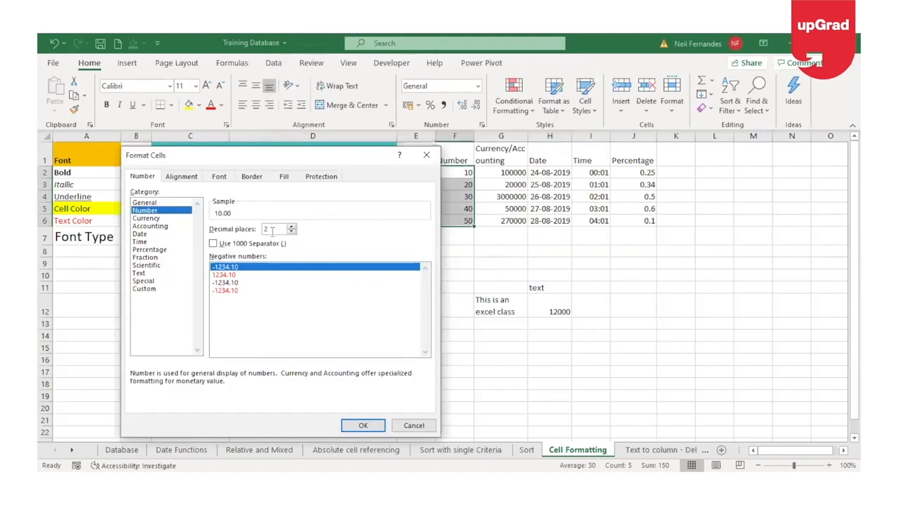
pyautogui.click(364, 425)
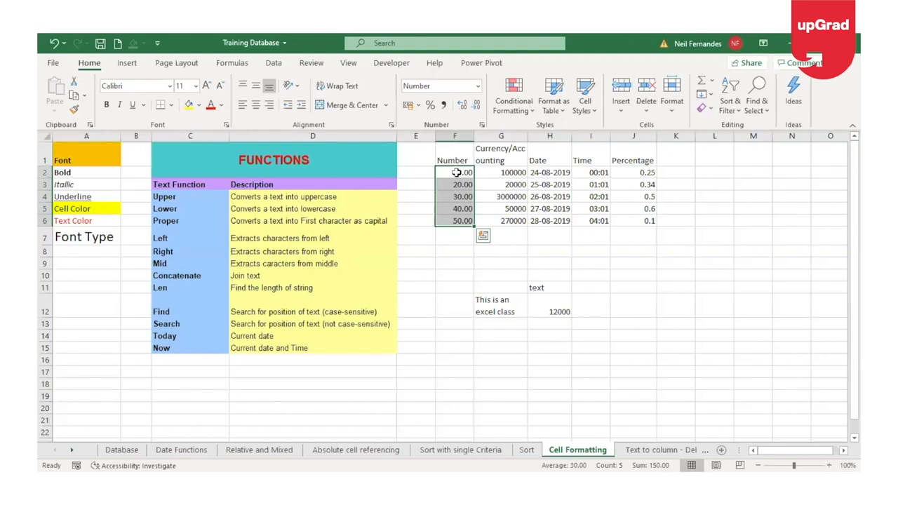
# Set the Number format of F2:F6 to 0 decimal places
pyautogui.click(481, 125)
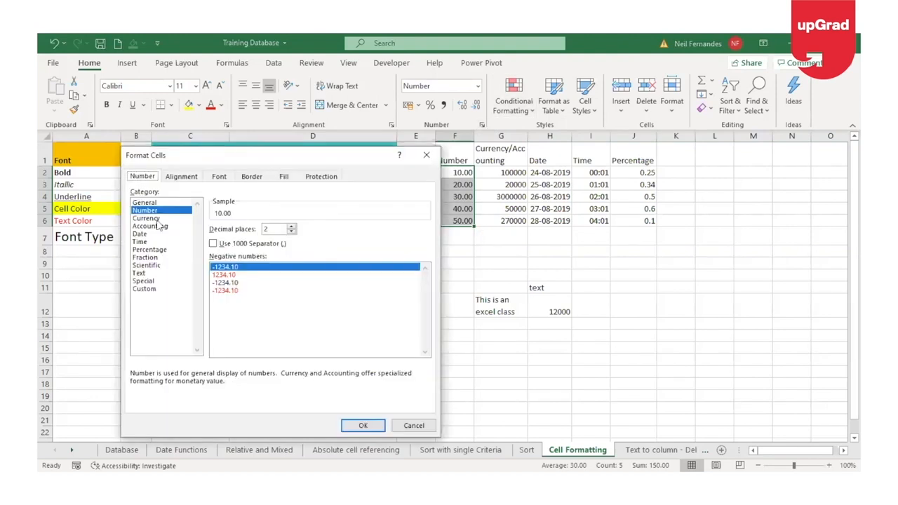
pyautogui.click(278, 230)
pyautogui.press('BackSpace')
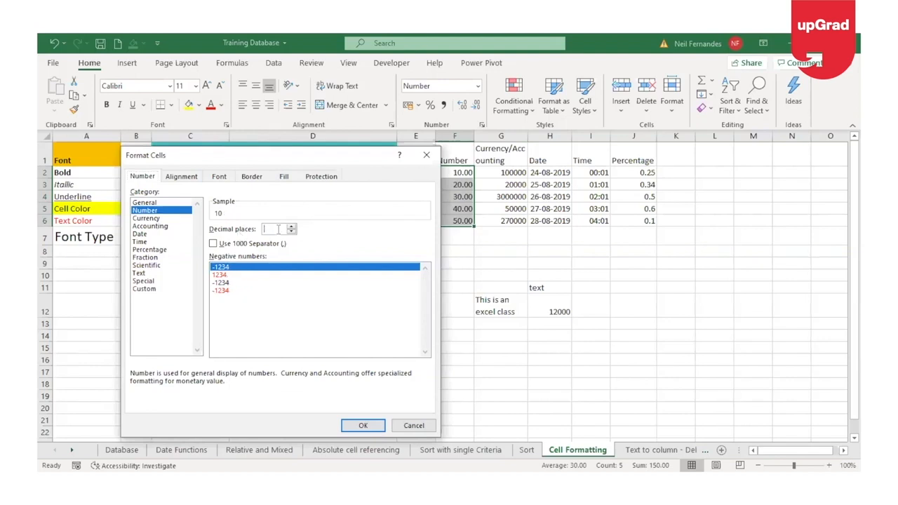
pyautogui.write('0')
pyautogui.click(363, 426)
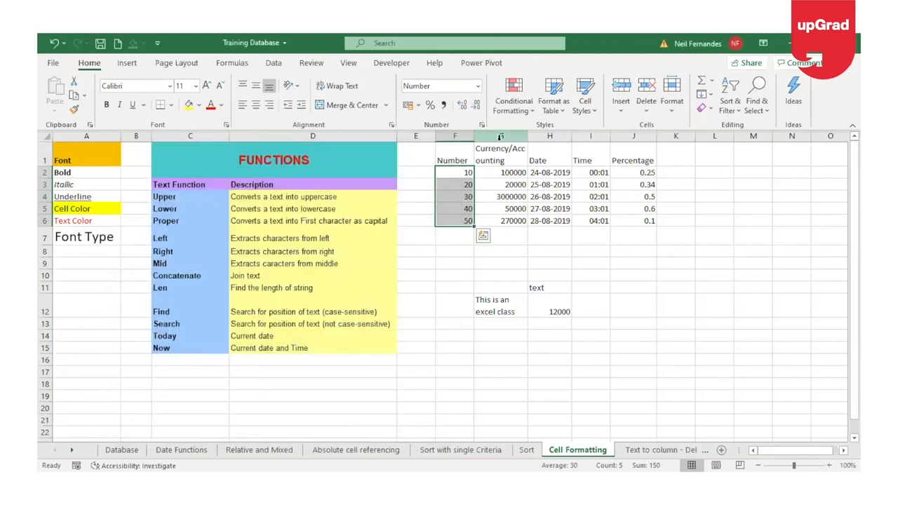
# Go through the Currency/Accounting values in G2:G6 one by one to examine their number format
pyautogui.click(514, 173)
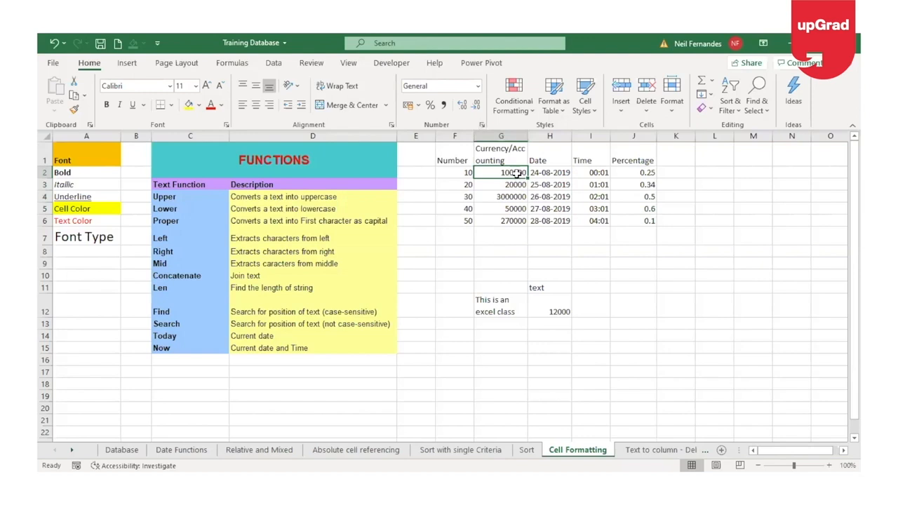
pyautogui.moveTo(515, 173); pyautogui.dragTo(511, 222)
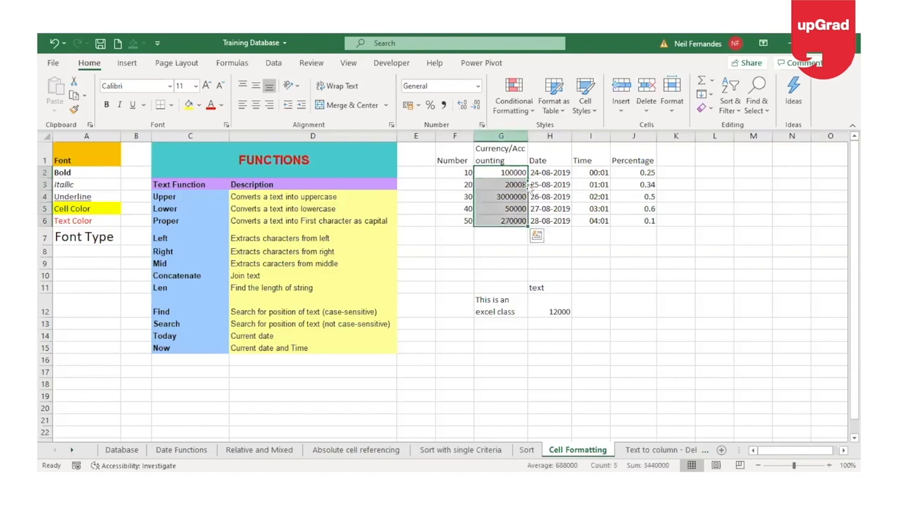
pyautogui.click(495, 173)
pyautogui.press('Down')
pyautogui.press('Down')
pyautogui.press('Down')
pyautogui.press('Down')
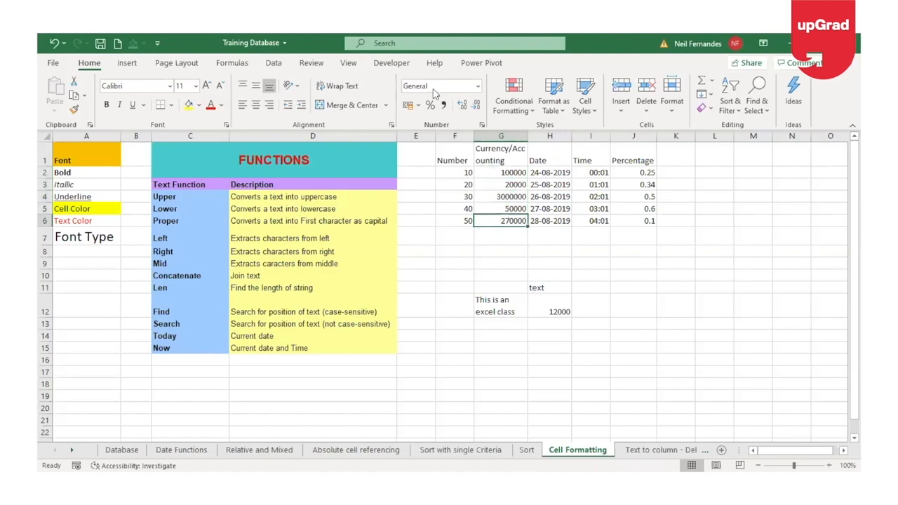
pyautogui.click(512, 172)
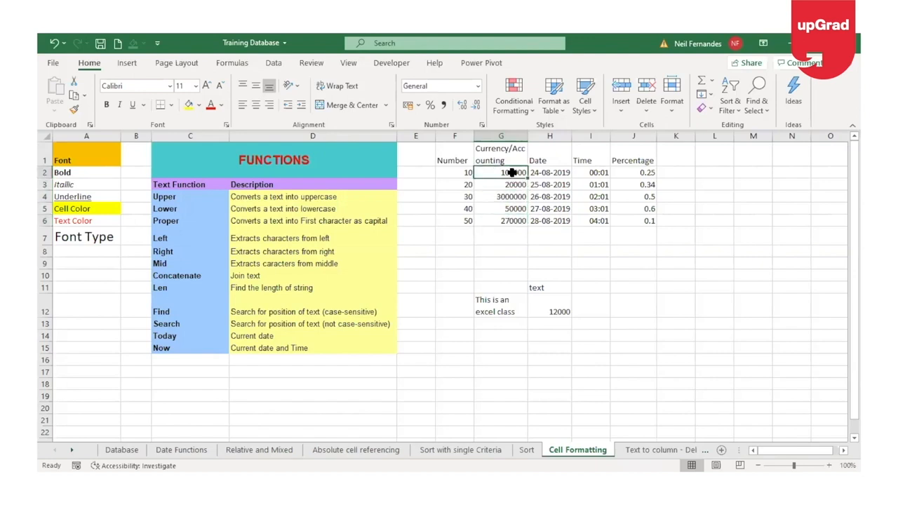
pyautogui.press('Down')
pyautogui.press('Down')
pyautogui.press('Down')
pyautogui.press('Down')
pyautogui.press('Up')
pyautogui.press('Up')
pyautogui.press('Up')
pyautogui.press('Up')
# Format G2:G6 as Number with the 1000 separator and 0 decimal places
pyautogui.moveTo(500, 171); pyautogui.dragTo(498, 221)
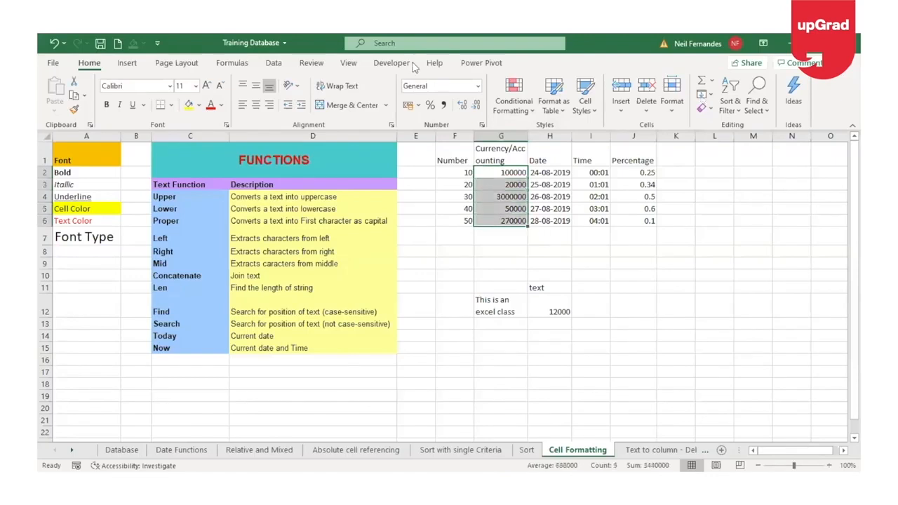
pyautogui.click(482, 125)
pyautogui.click(144, 211)
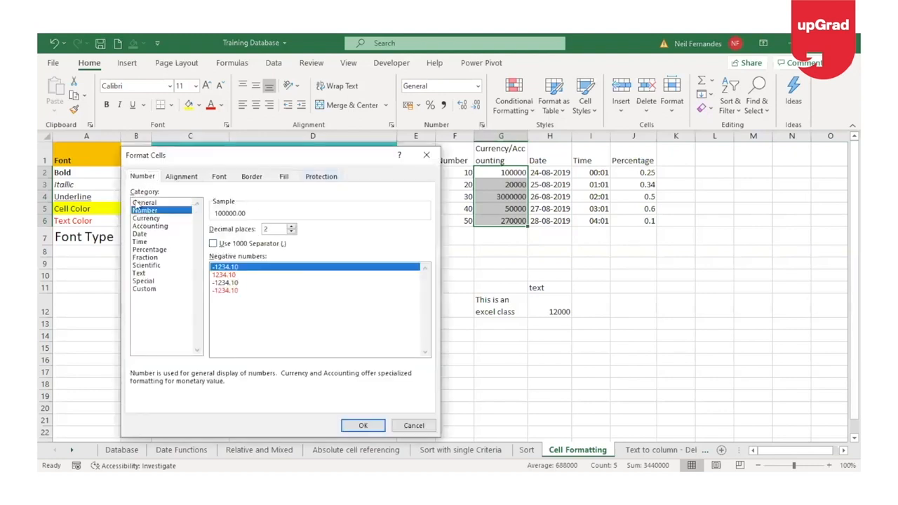
pyautogui.click(214, 244)
pyautogui.click(291, 232)
pyautogui.click(291, 232)
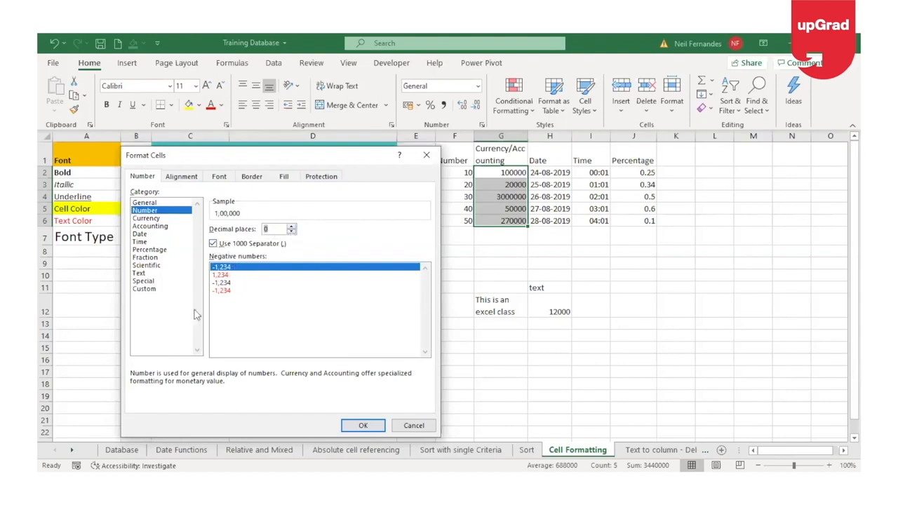
pyautogui.click(373, 428)
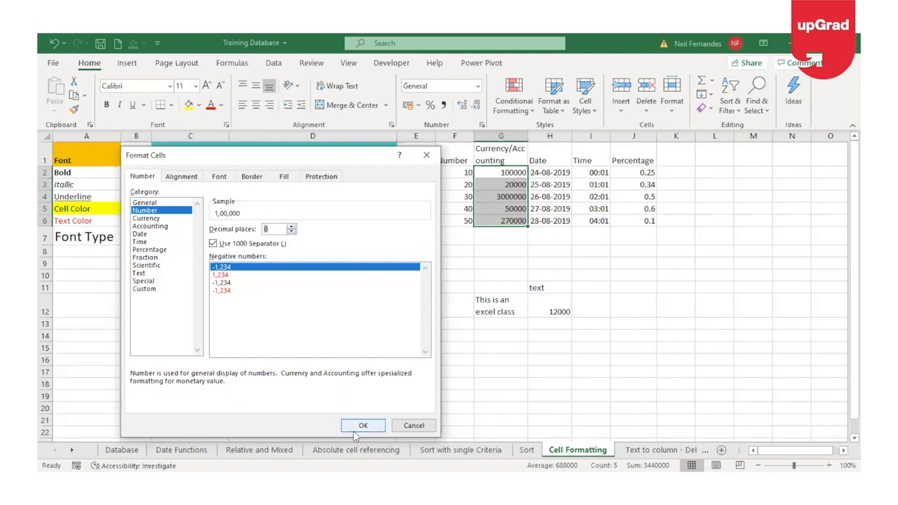
pyautogui.click(354, 434)
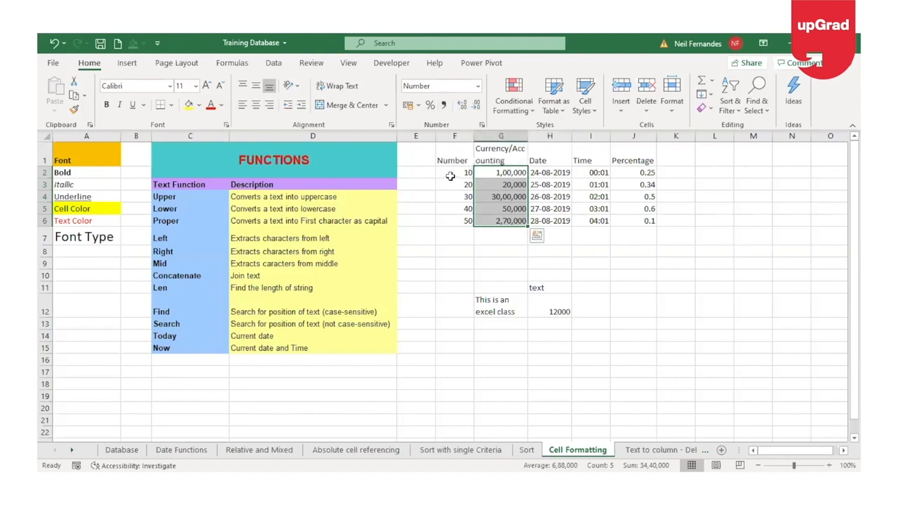
# Format G2:G6 as Currency with the ₹ symbol and 0 decimal places
pyautogui.click(482, 125)
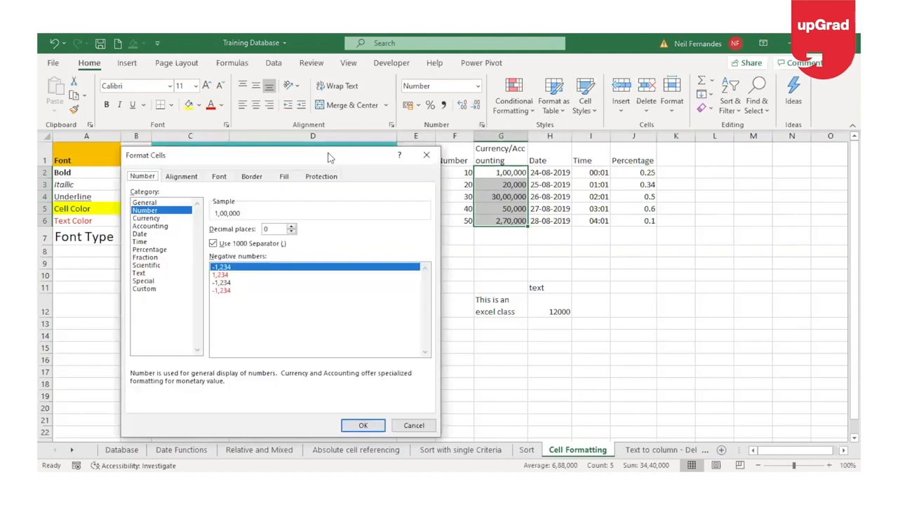
pyautogui.moveTo(330, 158); pyautogui.dragTo(275, 91)
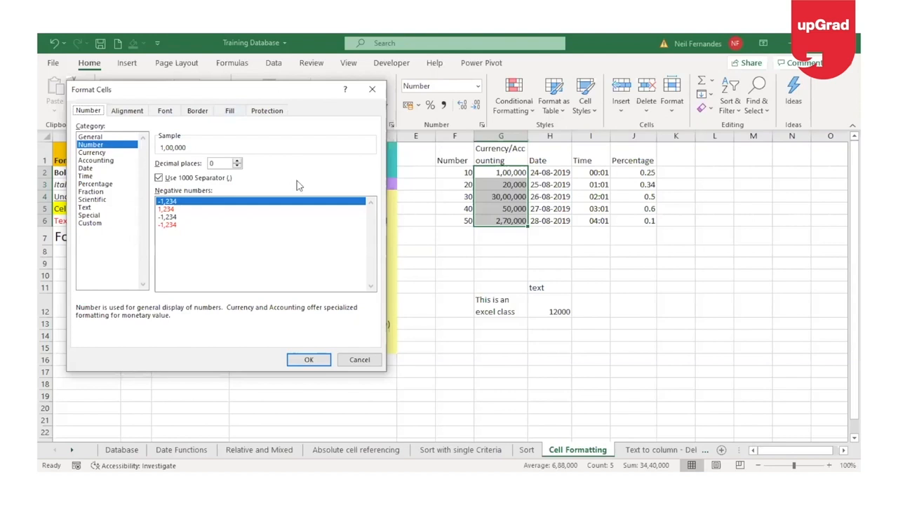
pyautogui.click(94, 153)
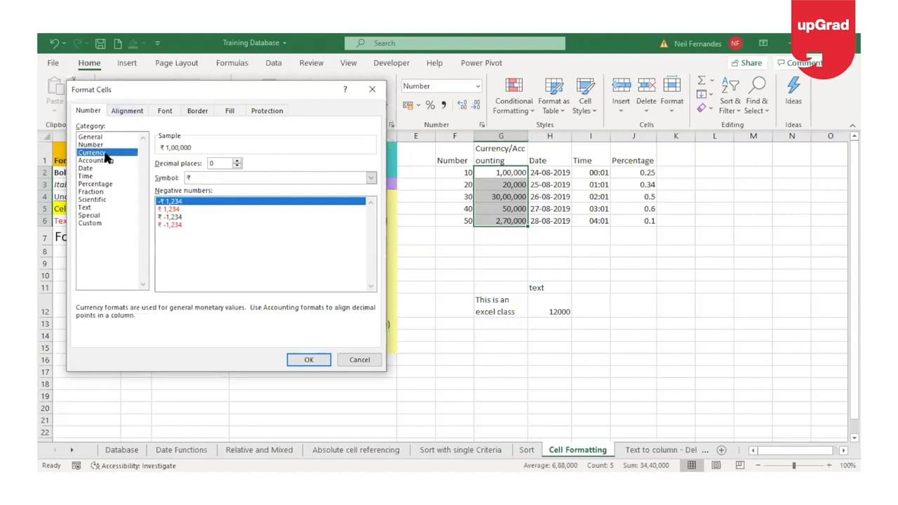
pyautogui.click(275, 179)
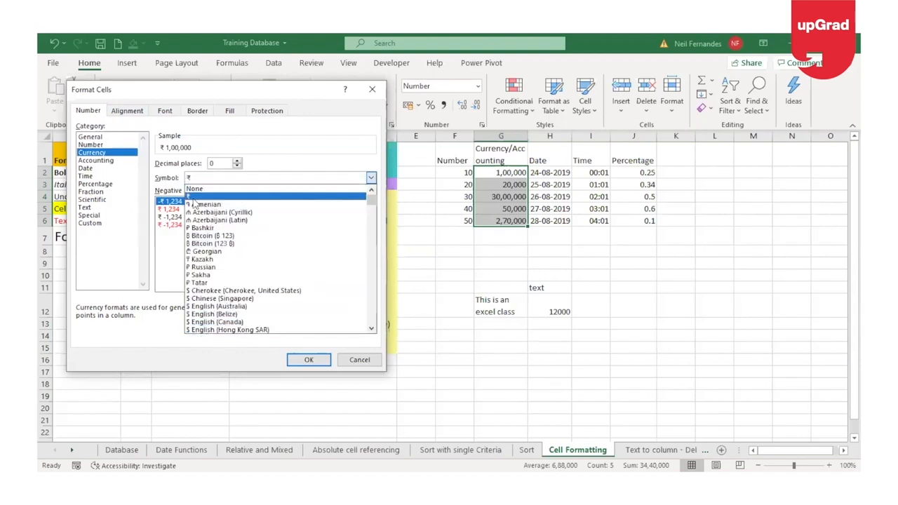
pyautogui.click(195, 197)
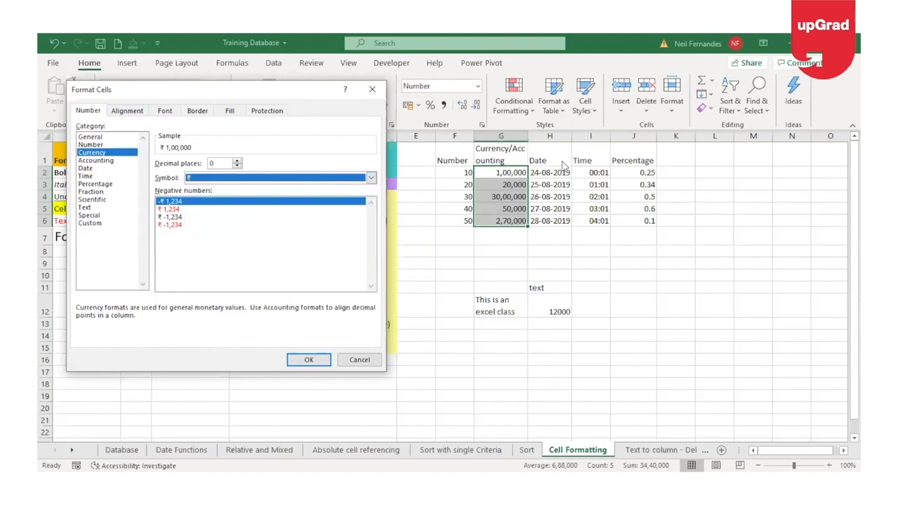
pyautogui.click(307, 361)
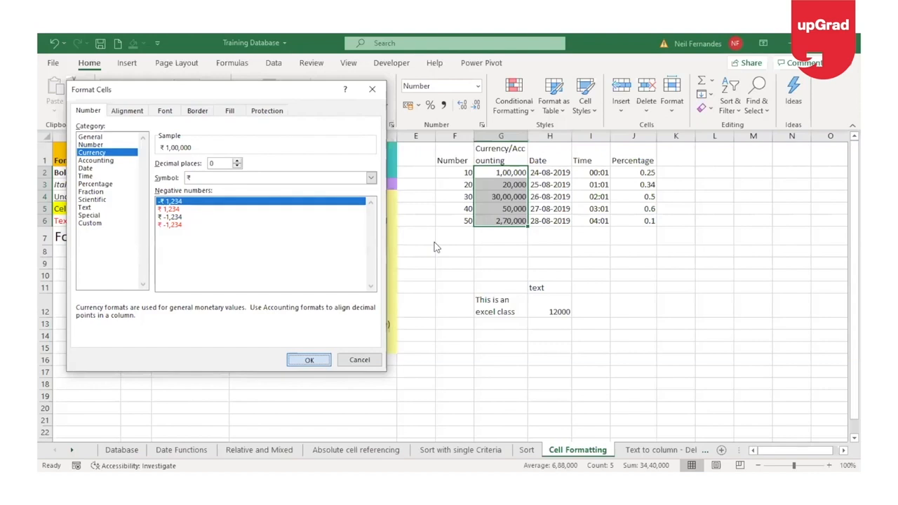
pyautogui.press('Return')
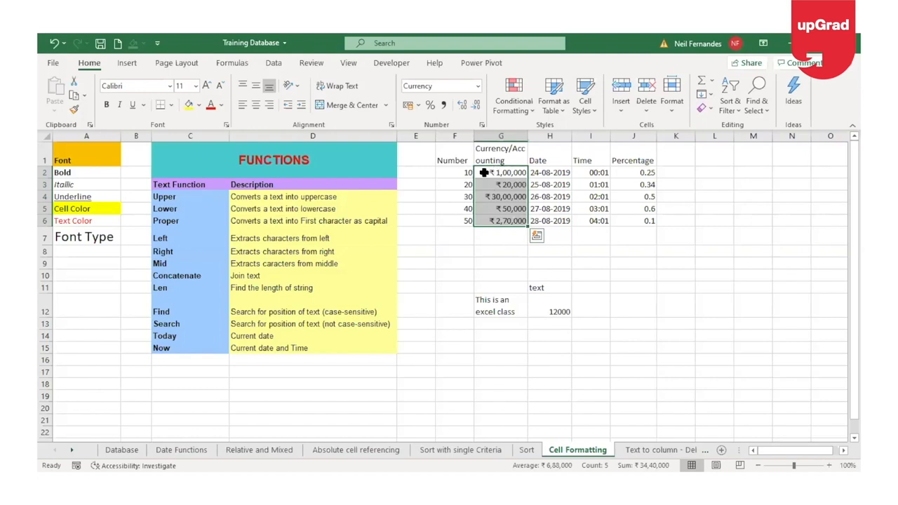
# Change the number format of G2:G6 to Accounting with the ₹ symbol and 0 decimal places
pyautogui.click(481, 124)
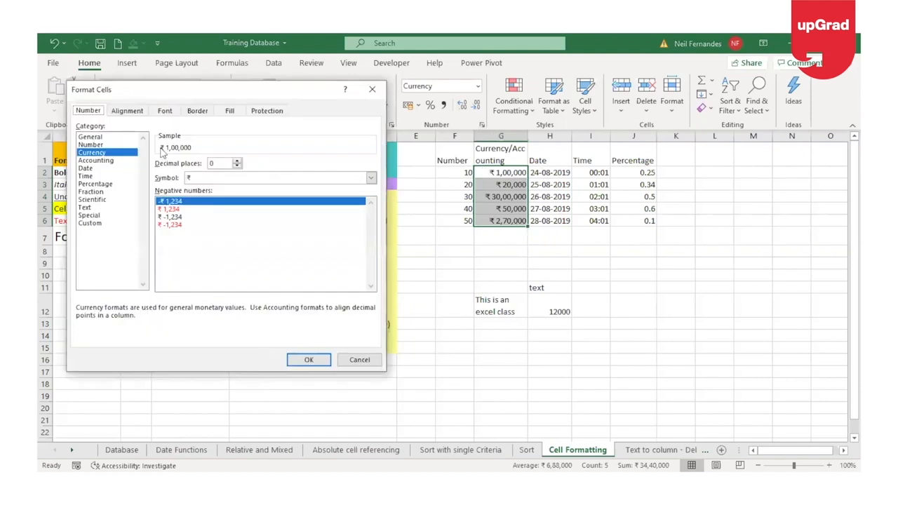
pyautogui.click(99, 161)
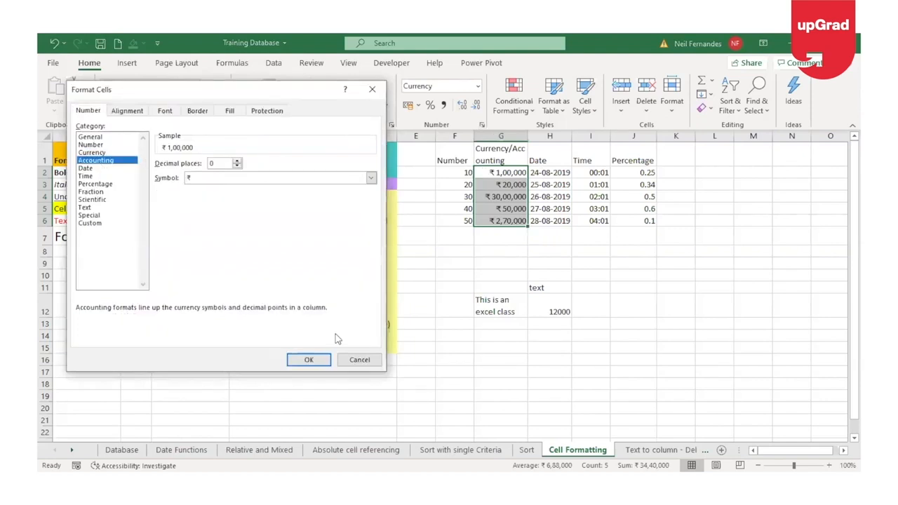
pyautogui.click(309, 363)
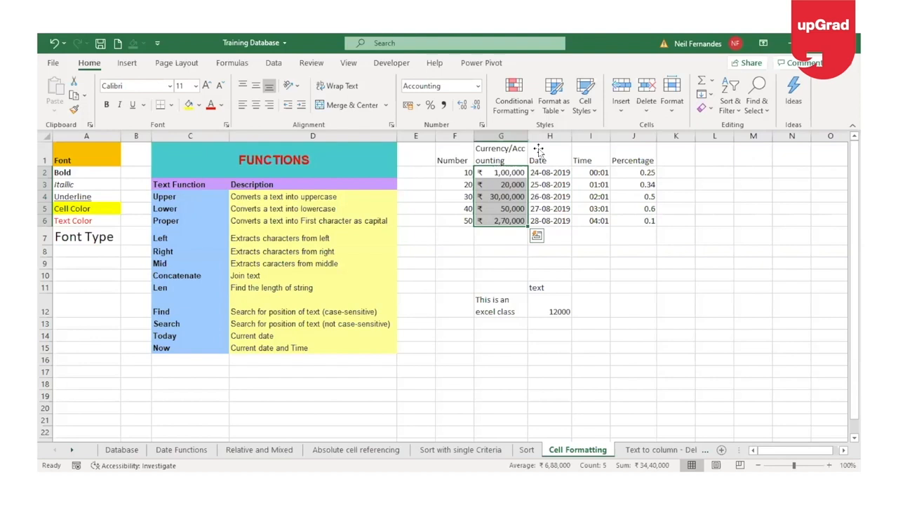
pyautogui.click(541, 170)
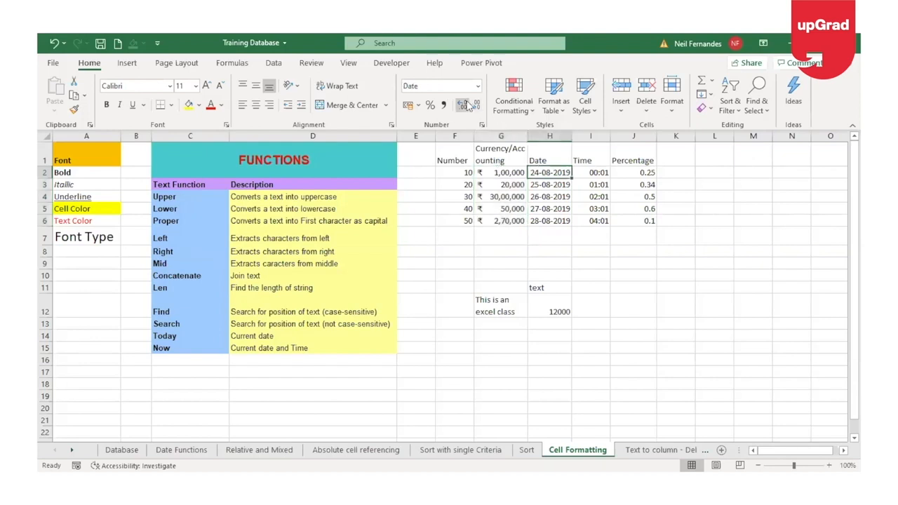
pyautogui.hotkey('shift', 'Down')
pyautogui.hotkey('shift', 'Down')
pyautogui.hotkey('shift', 'Down')
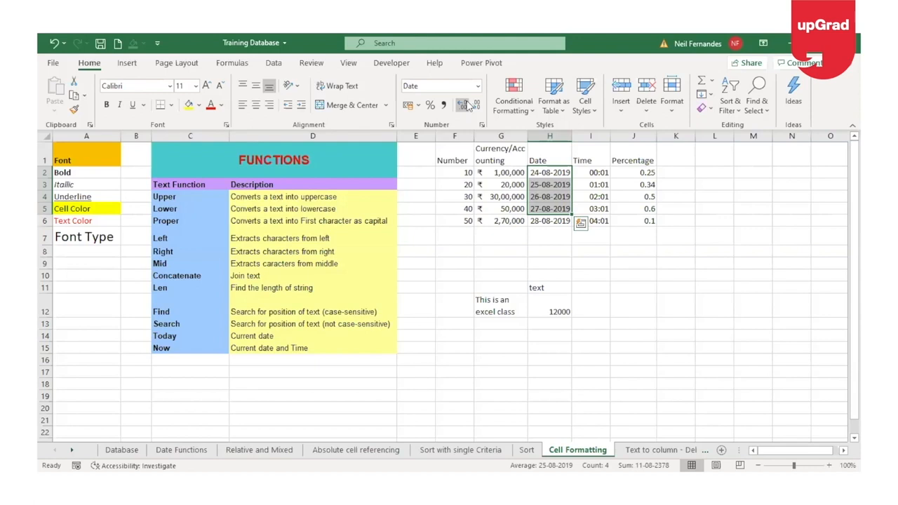
pyautogui.click(482, 125)
pyautogui.click(89, 223)
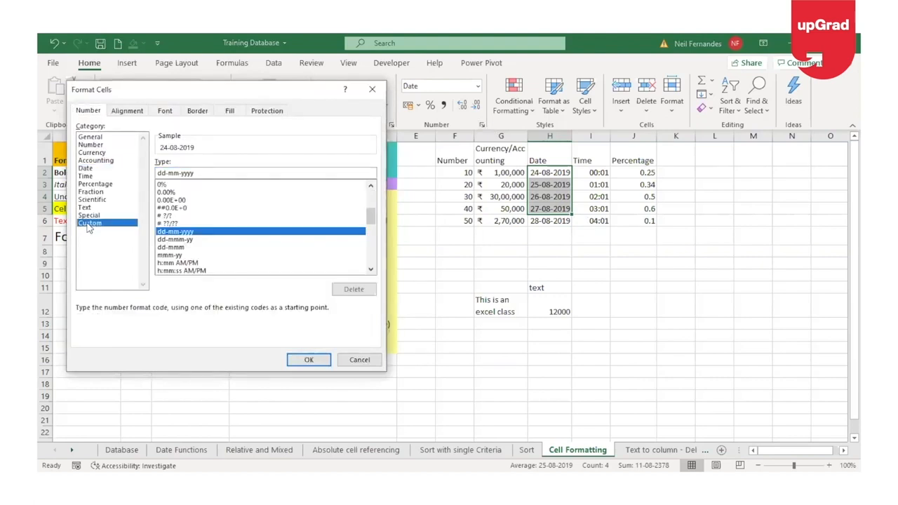
pyautogui.click(364, 364)
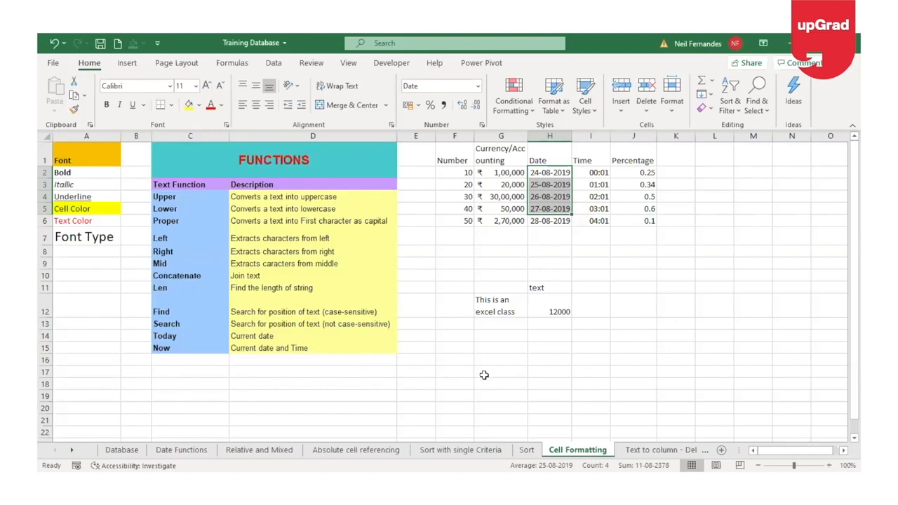
pyautogui.click(484, 375)
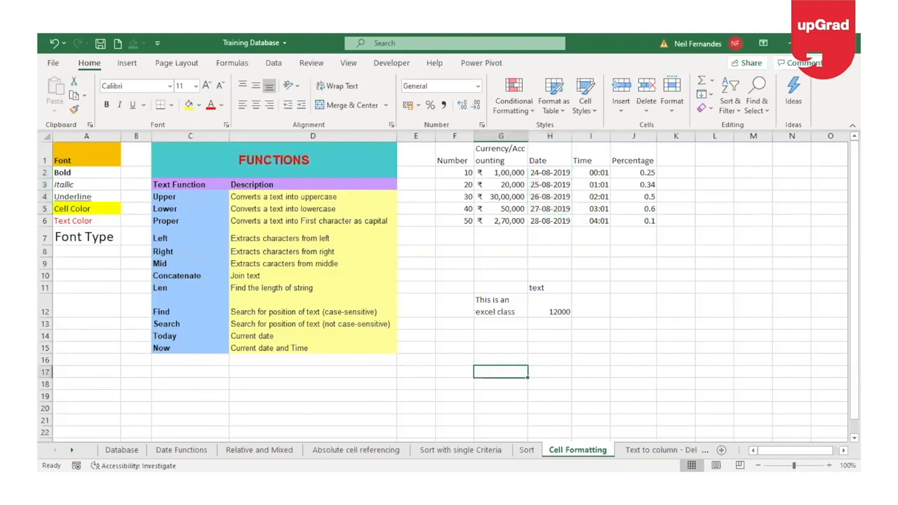
# Format the dates in H2:H6 with the custom number format dd-mmm-yyyy
pyautogui.click(546, 173)
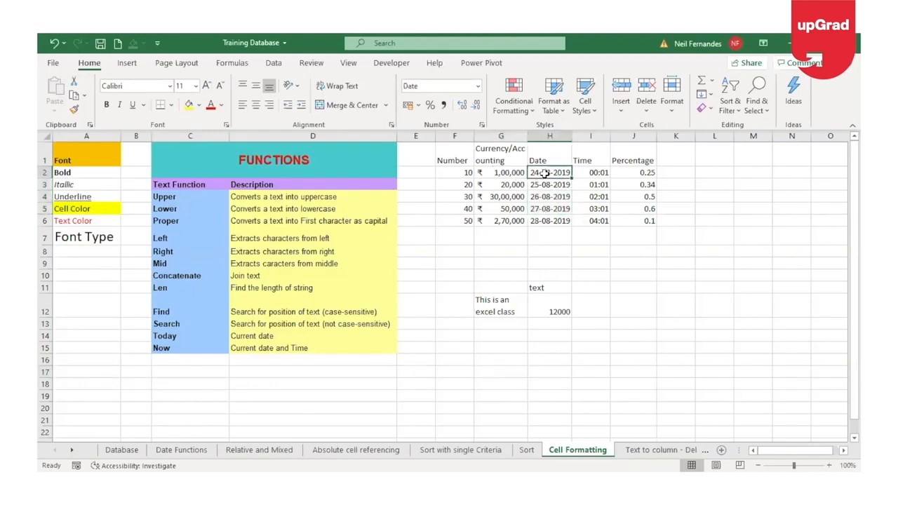
pyautogui.moveTo(545, 173); pyautogui.dragTo(545, 220)
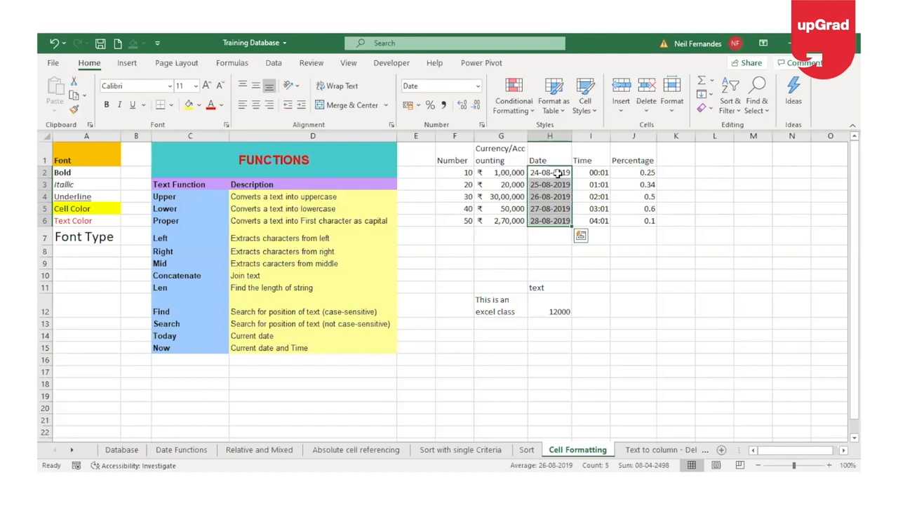
pyautogui.moveTo(558, 174); pyautogui.dragTo(550, 224)
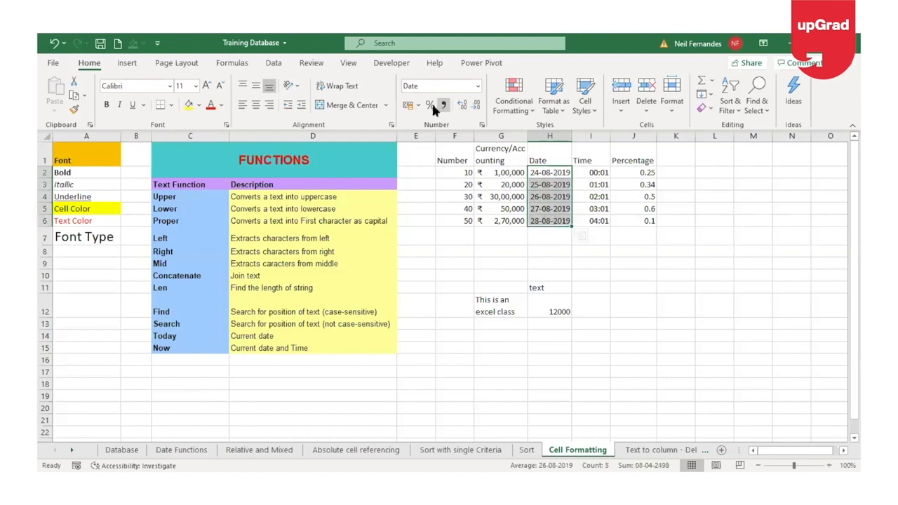
pyautogui.click(482, 125)
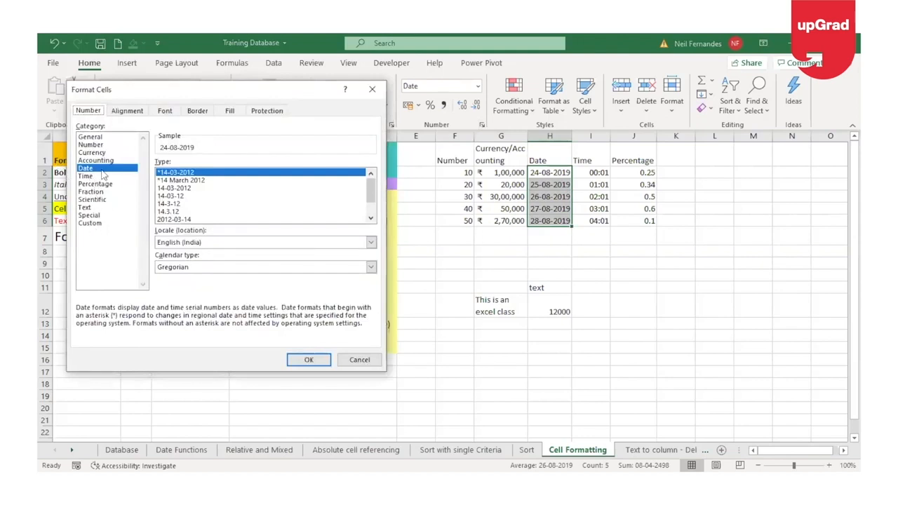
pyautogui.scroll(-1, 370, 210)
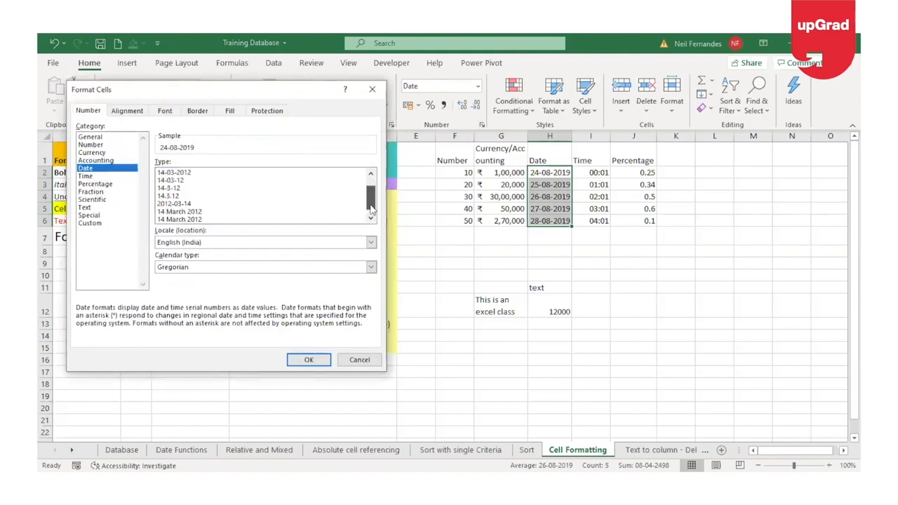
pyautogui.click(91, 223)
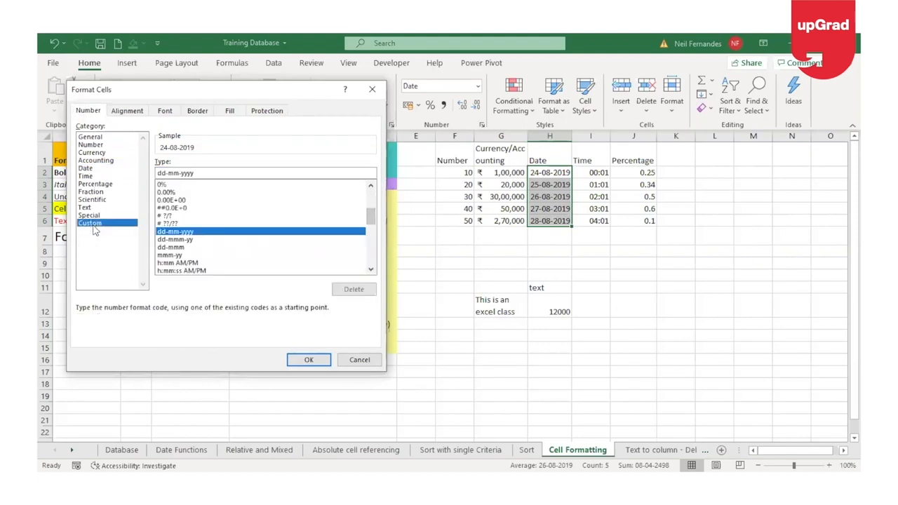
pyautogui.moveTo(180, 174); pyautogui.dragTo(111, 174)
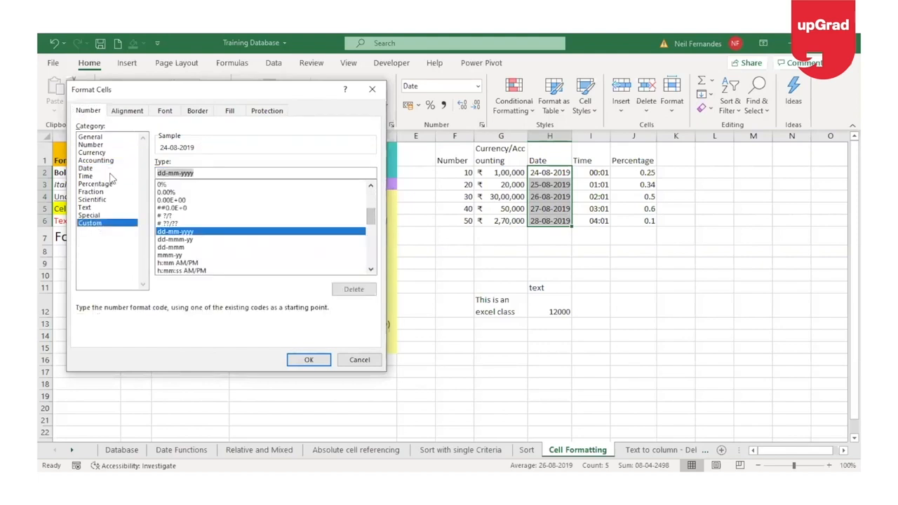
pyautogui.write('dd-')
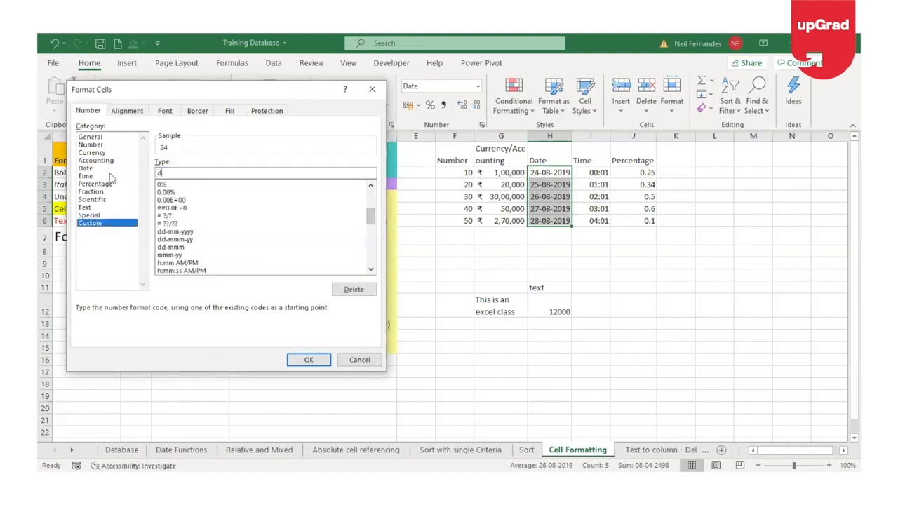
pyautogui.write('mmmm')
pyautogui.press('BackSpace')
pyautogui.write('-yyyy')
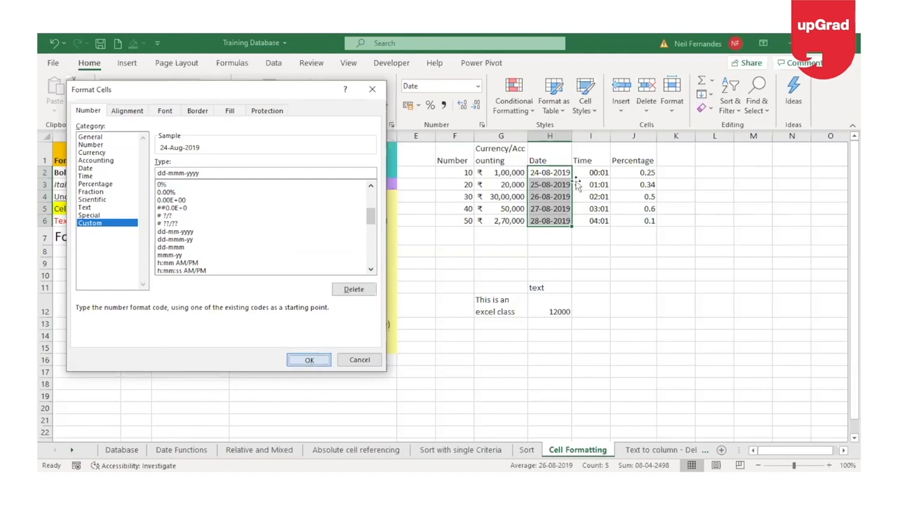
pyautogui.press('Return')
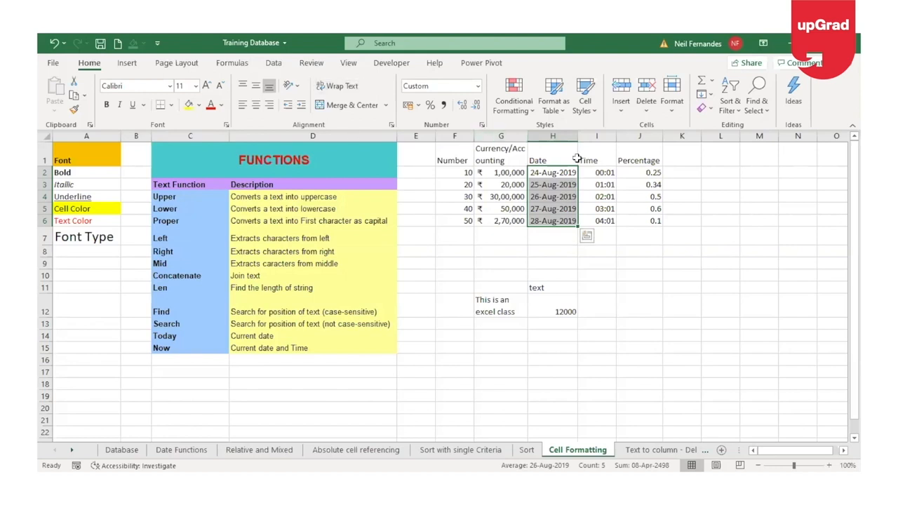
# Format the times in I2:I6 with the custom number format hh:mm AM/PM
pyautogui.moveTo(590, 171); pyautogui.dragTo(590, 220)
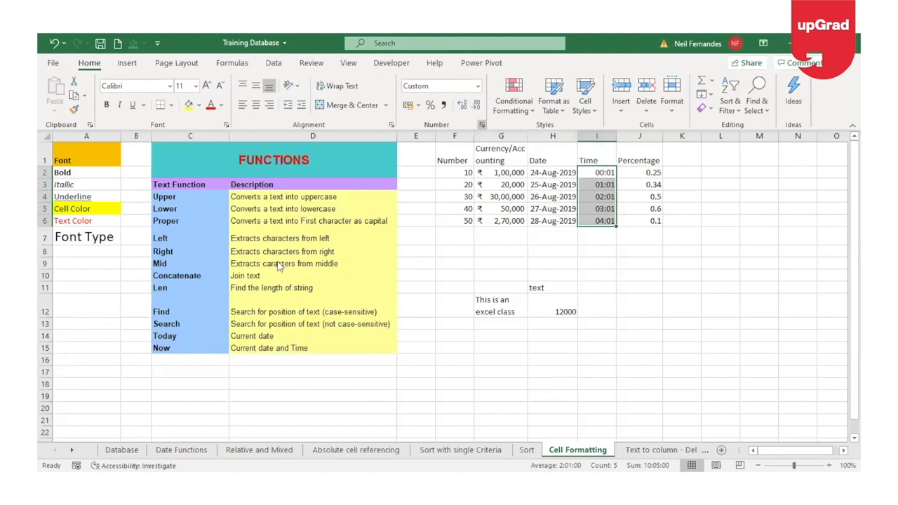
pyautogui.hotkey('ctrl', '1')
pyautogui.click(208, 173)
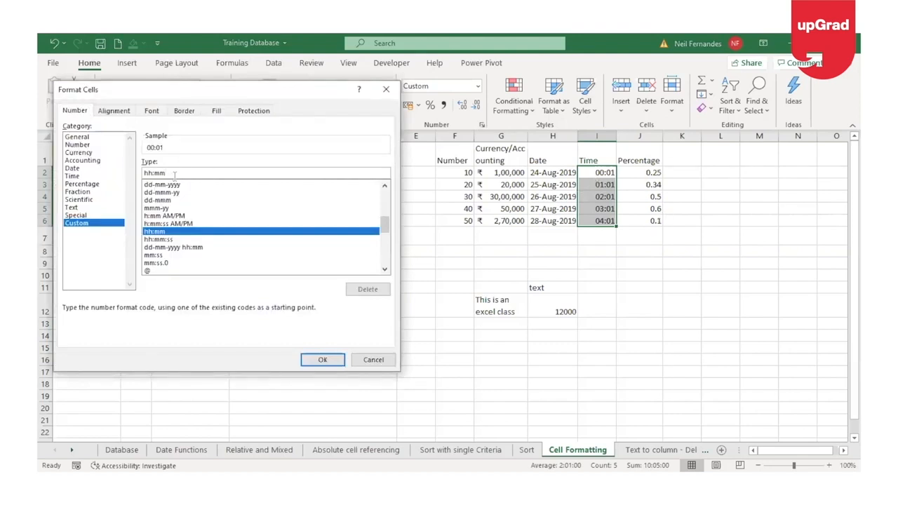
pyautogui.write(':ss')
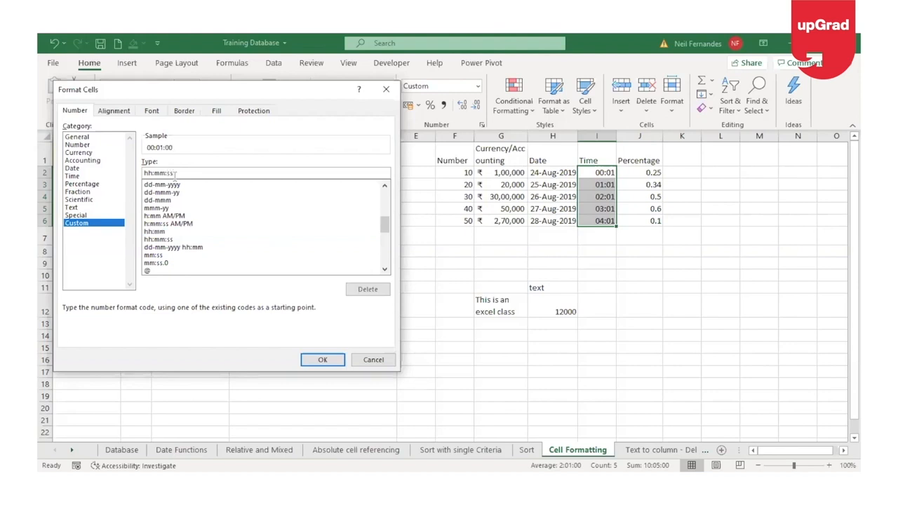
pyautogui.press('BackSpace')
pyautogui.press('BackSpace')
pyautogui.press('BackSpace')
pyautogui.write('AM/PM')
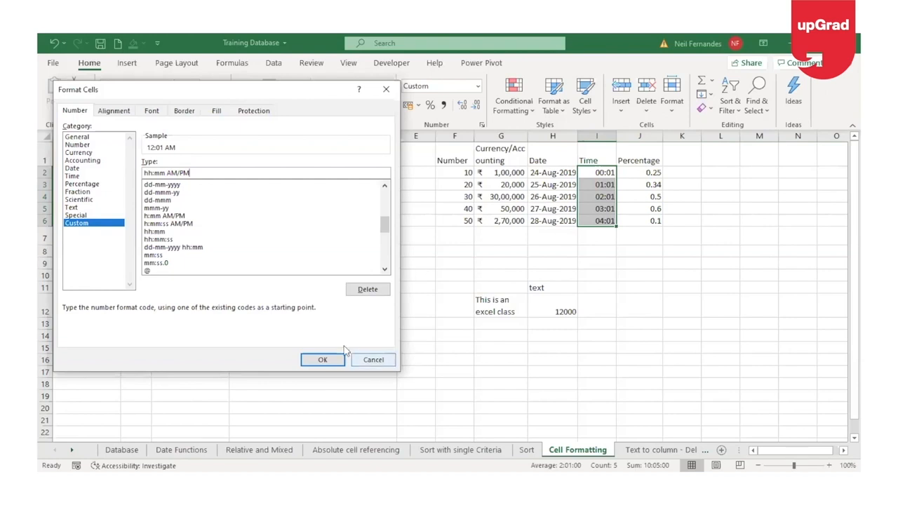
pyautogui.click(323, 360)
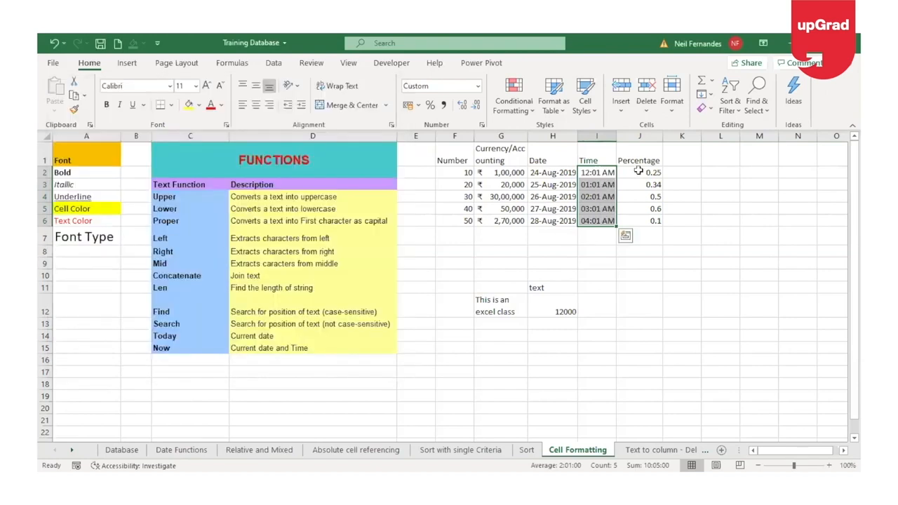
# Format the values in J2:J6 as Percentage with 2 decimal places
pyautogui.moveTo(638, 170); pyautogui.dragTo(639, 221)
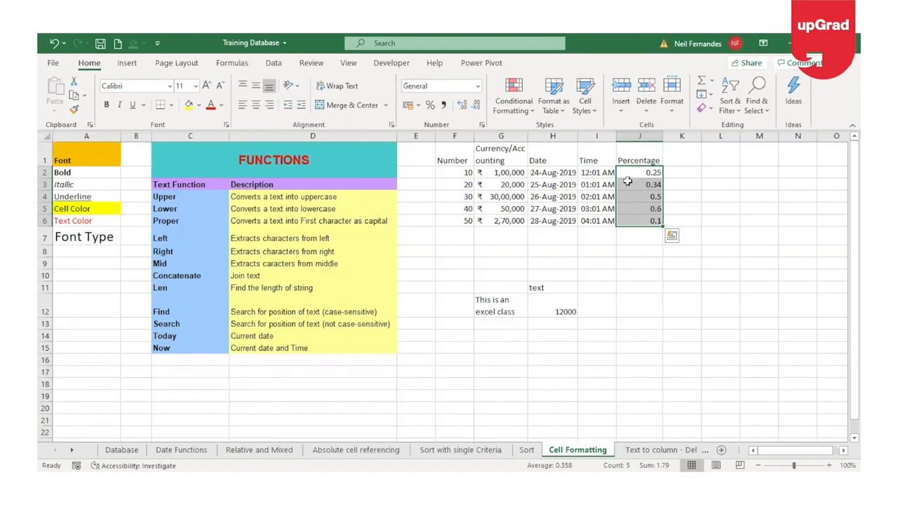
pyautogui.click(482, 124)
pyautogui.click(101, 183)
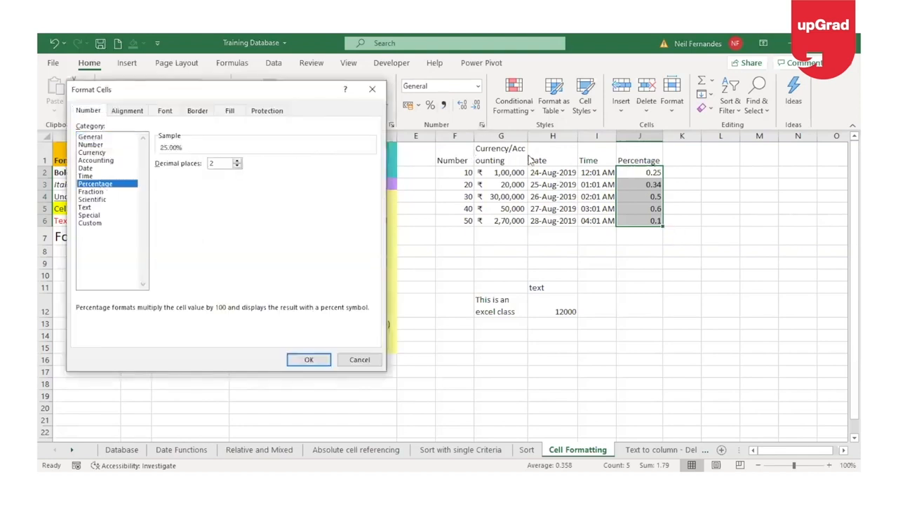
pyautogui.click(309, 360)
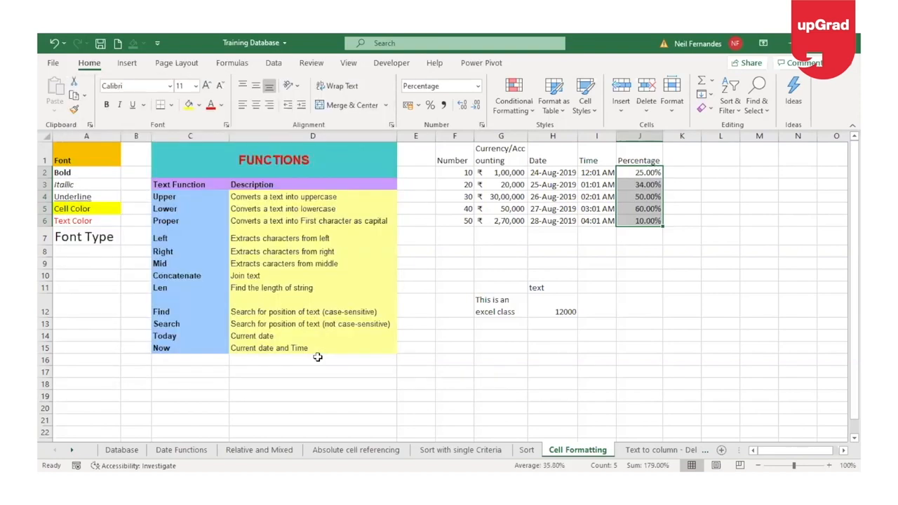
# Undo the two-decimal percentage format on J2:J6 and apply the Percent Style instead
pyautogui.hotkey('ctrl', 'z')
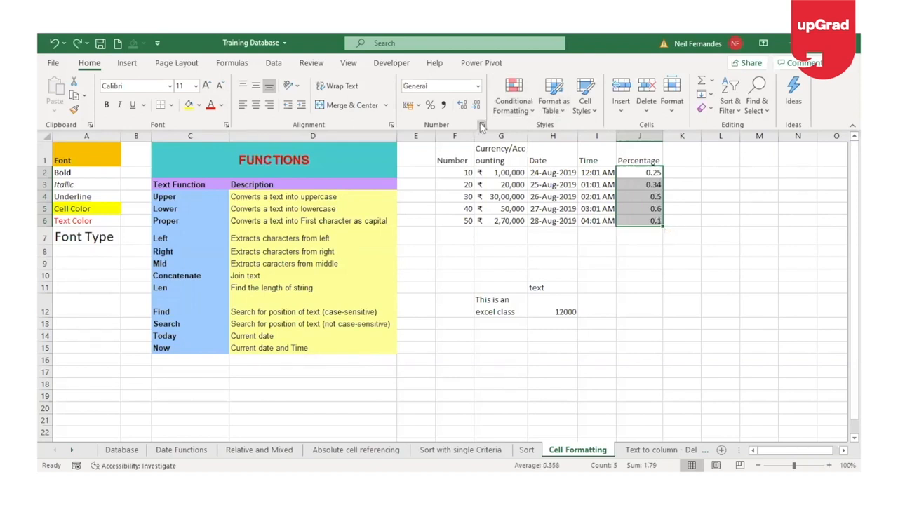
pyautogui.click(430, 110)
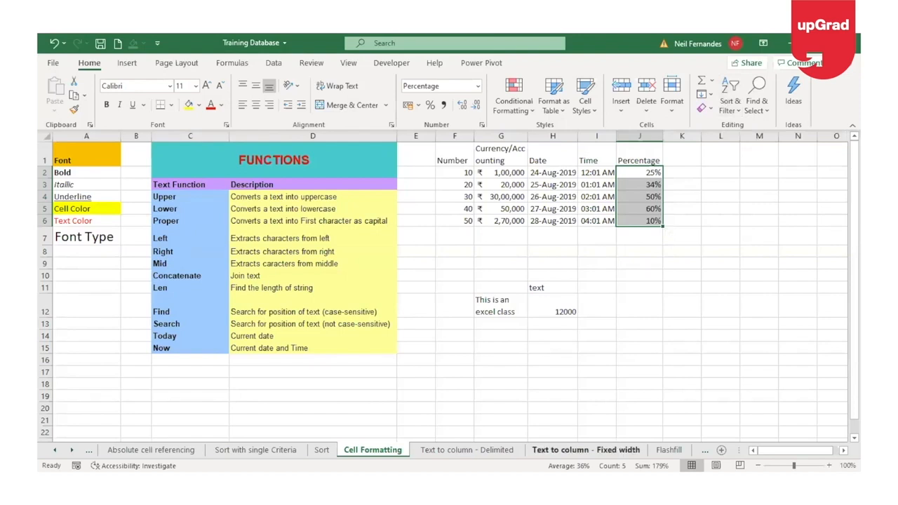
# Switch to the "Text to column - Delimited" sheet and select all Name / Number / City entries from A2 down
pyautogui.click(586, 450)
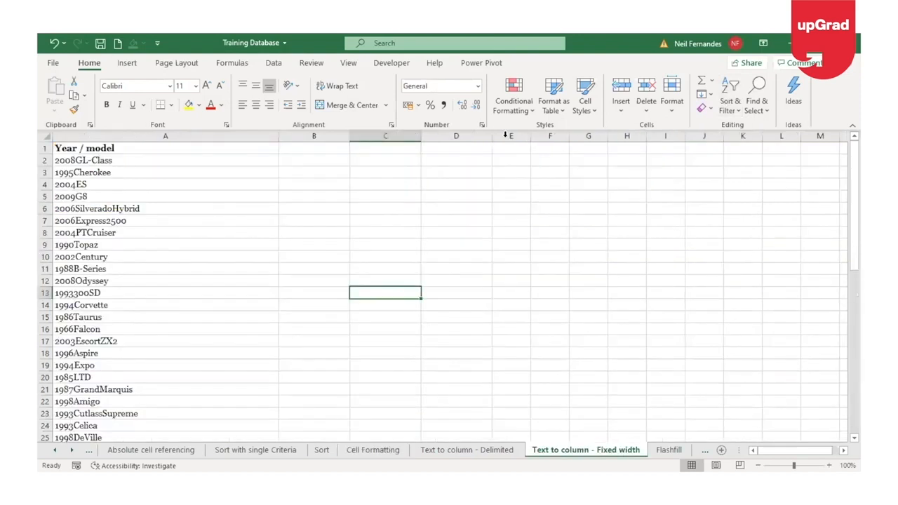
pyautogui.click(466, 450)
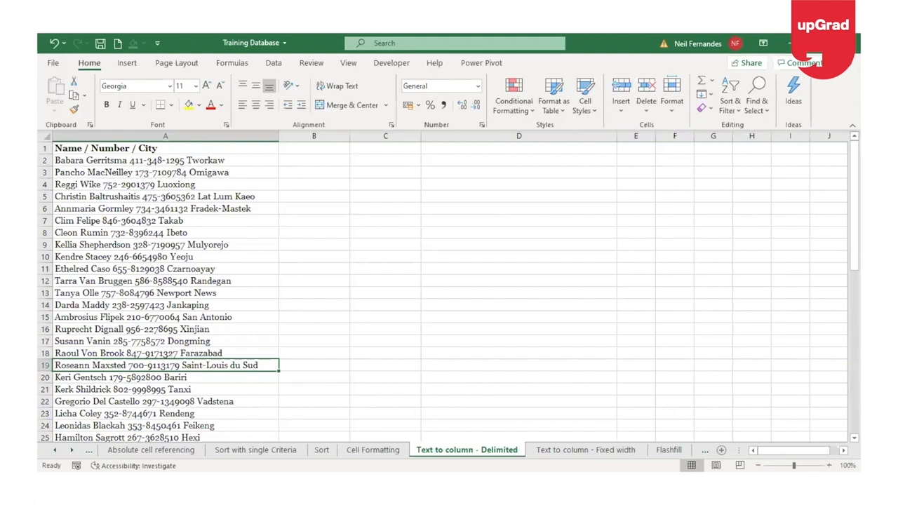
pyautogui.click(166, 137)
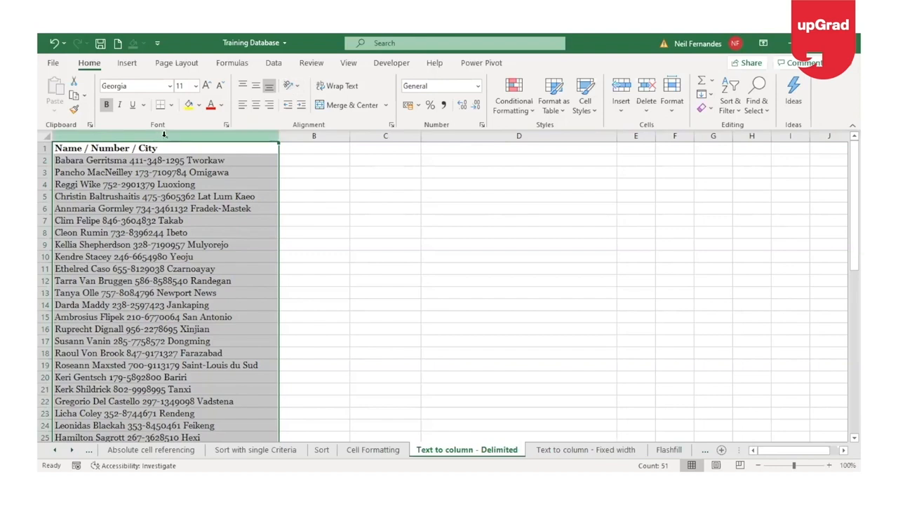
pyautogui.click(148, 160)
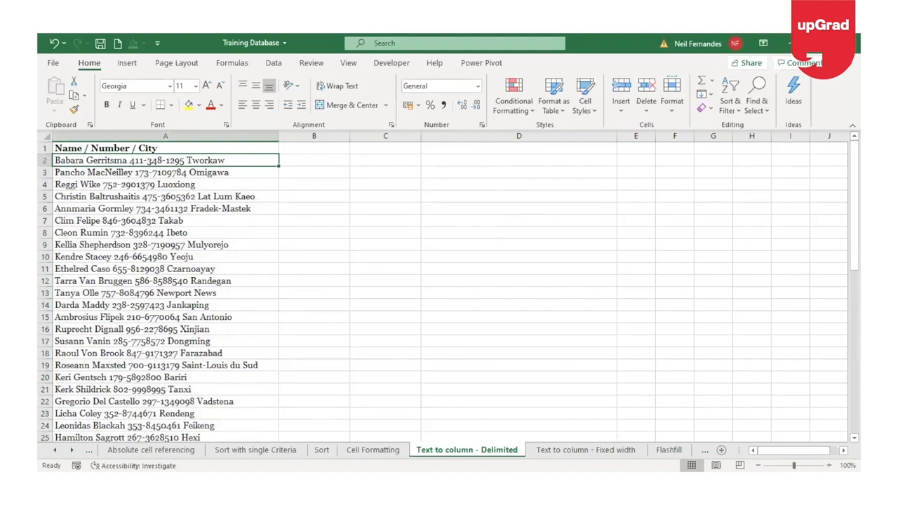
pyautogui.hotkey('ctrl', 'shift', 'Down')
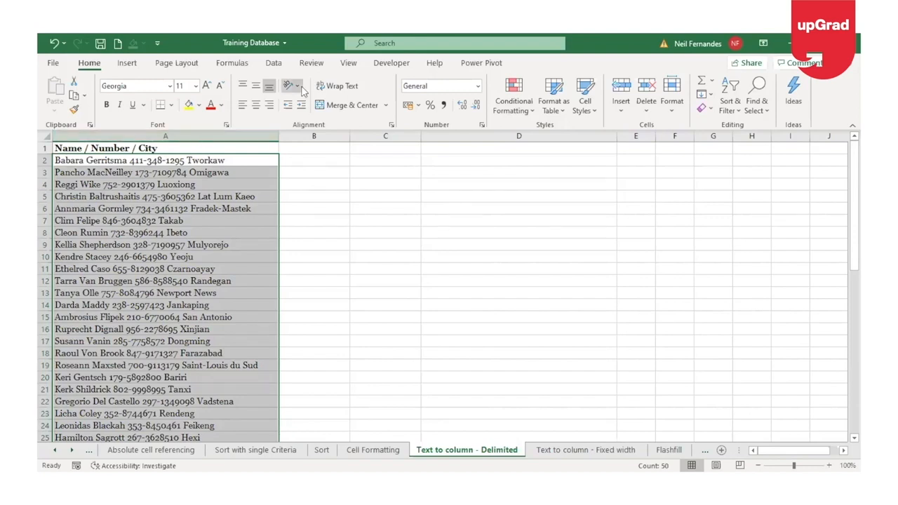
pyautogui.click(274, 66)
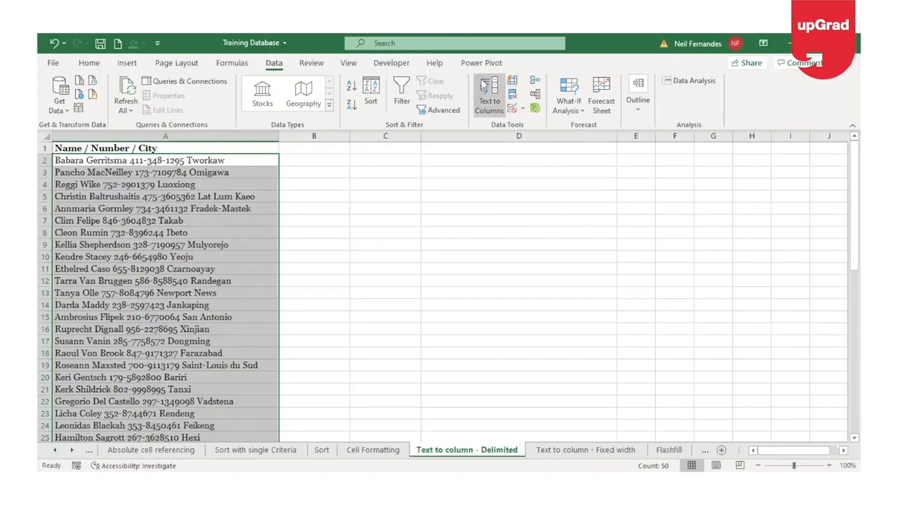
pyautogui.click(484, 85)
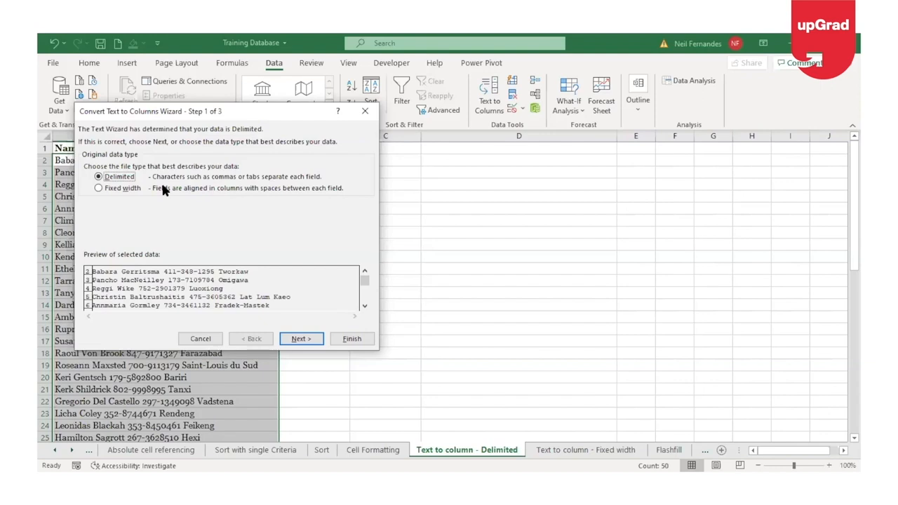
pyautogui.click(200, 340)
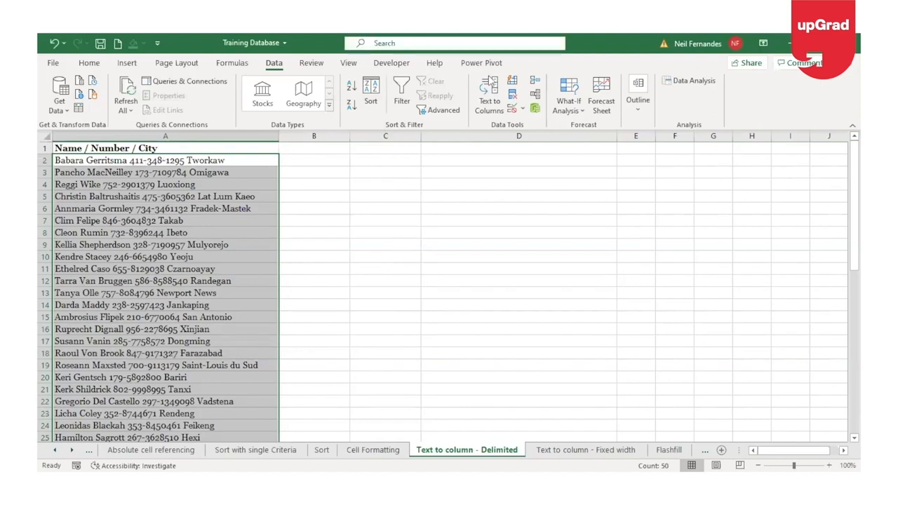
# Split the selected column A entries with Text to Columns as Delimited data, using Space as the only delimiter
pyautogui.click(494, 102)
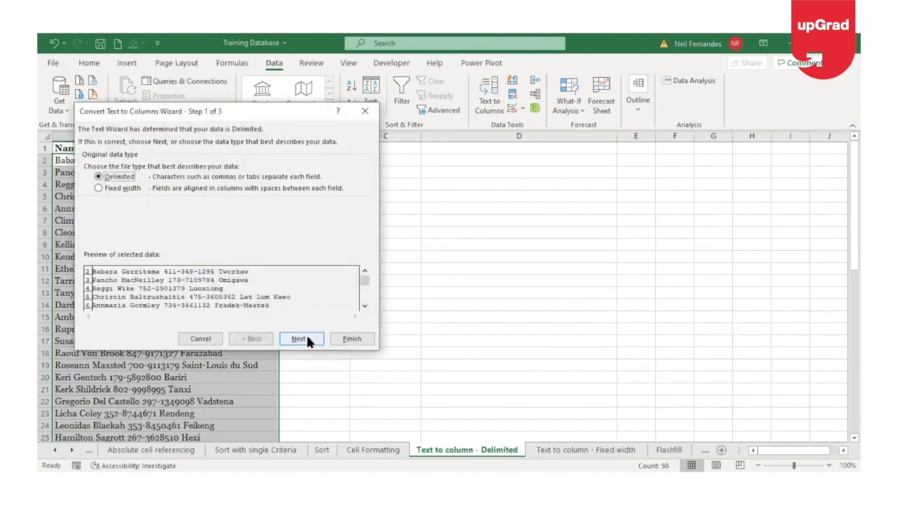
pyautogui.click(300, 339)
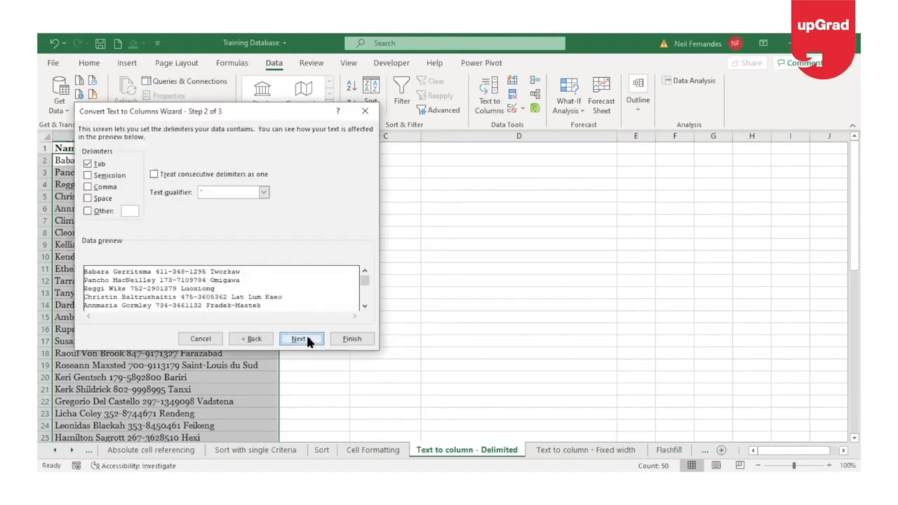
pyautogui.click(88, 198)
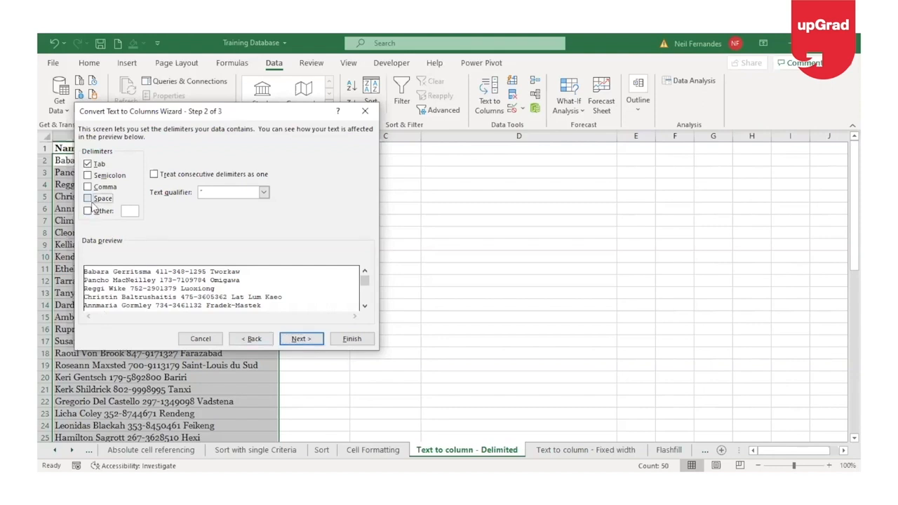
pyautogui.click(87, 164)
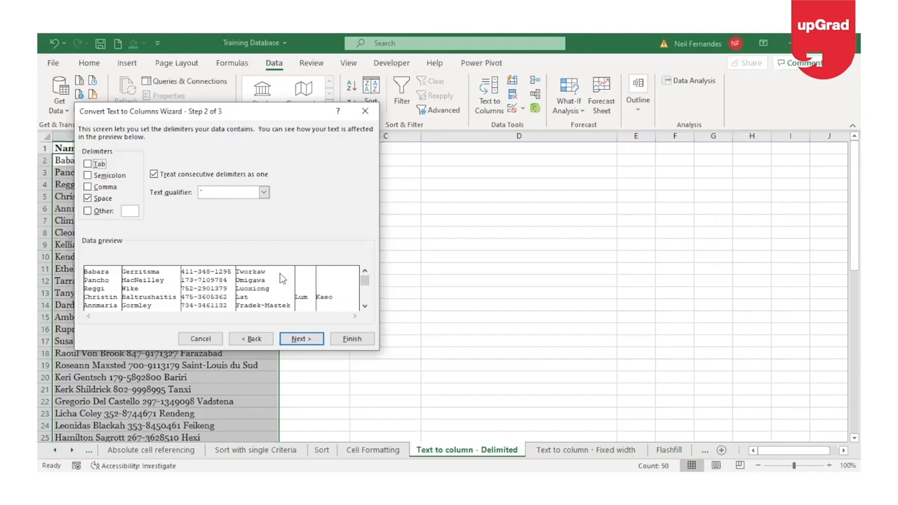
pyautogui.click(351, 339)
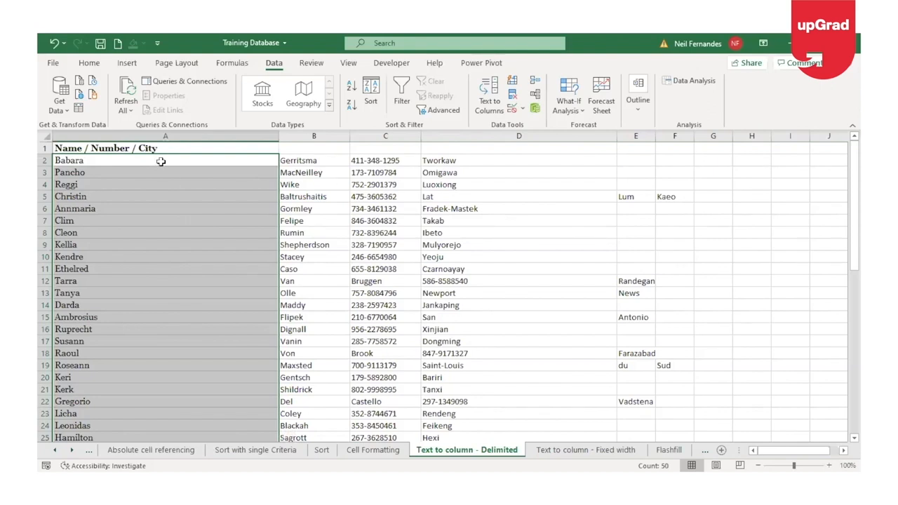
# Undo the Text to Columns split of column A and select cell B2
pyautogui.hotkey('ctrl', 'z')
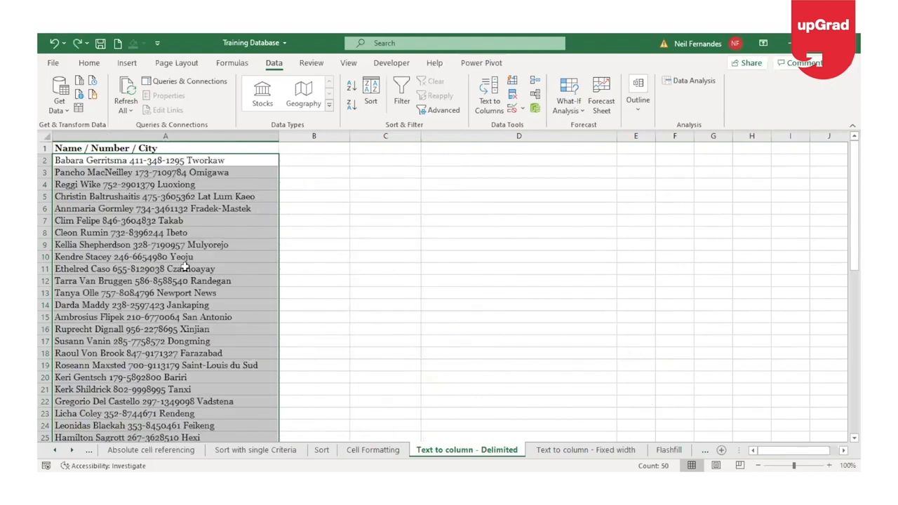
pyautogui.click(334, 159)
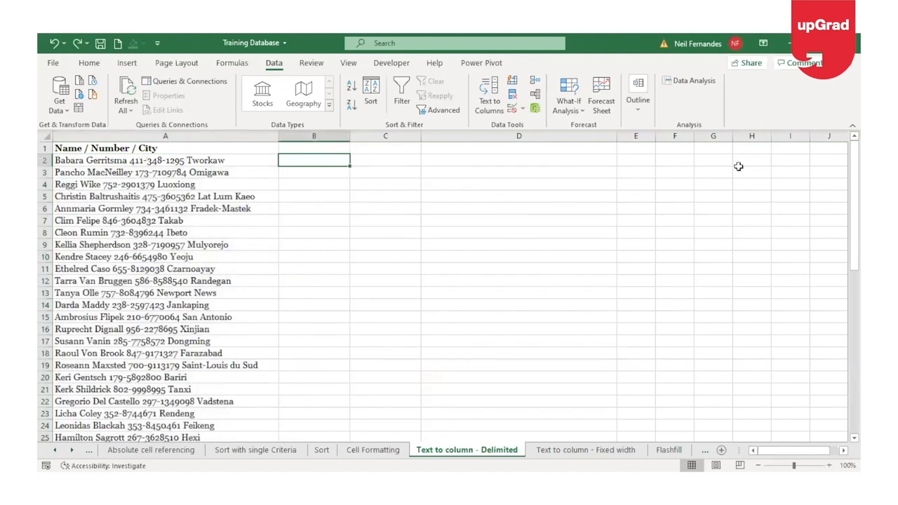
# Select the entries from A2 down and set up Text to Columns as Delimited data with Space as the delimiter
pyautogui.click(148, 135)
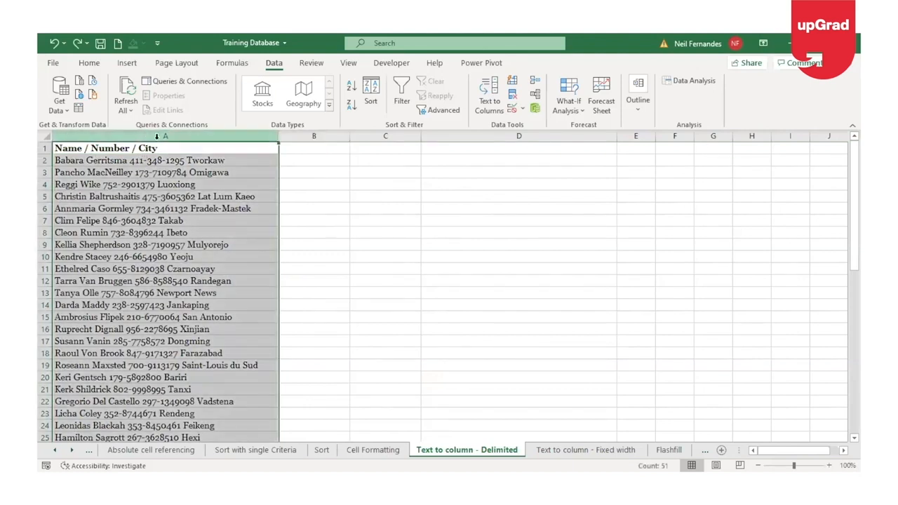
pyautogui.click(110, 230)
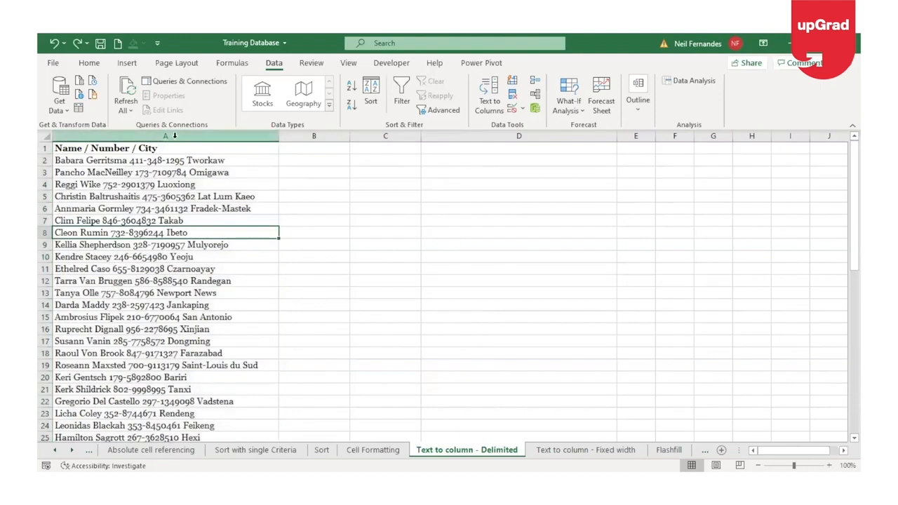
pyautogui.click(175, 136)
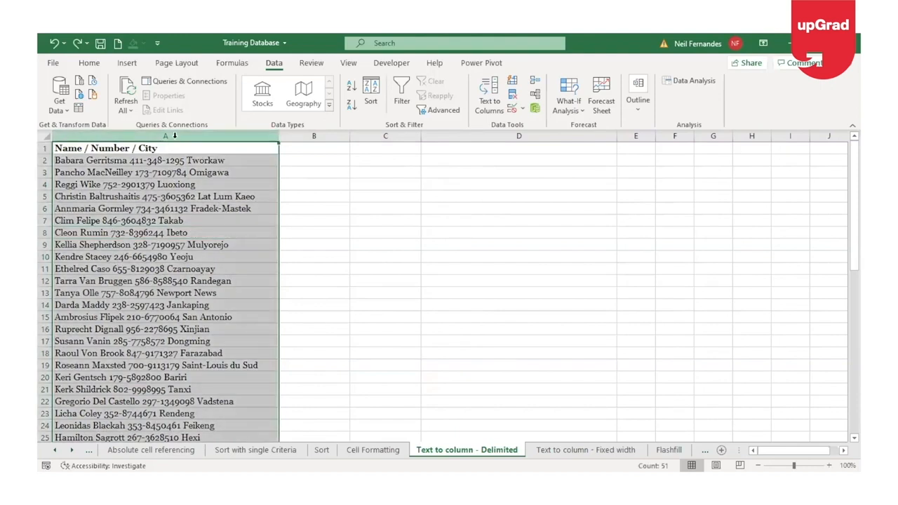
pyautogui.click(220, 162)
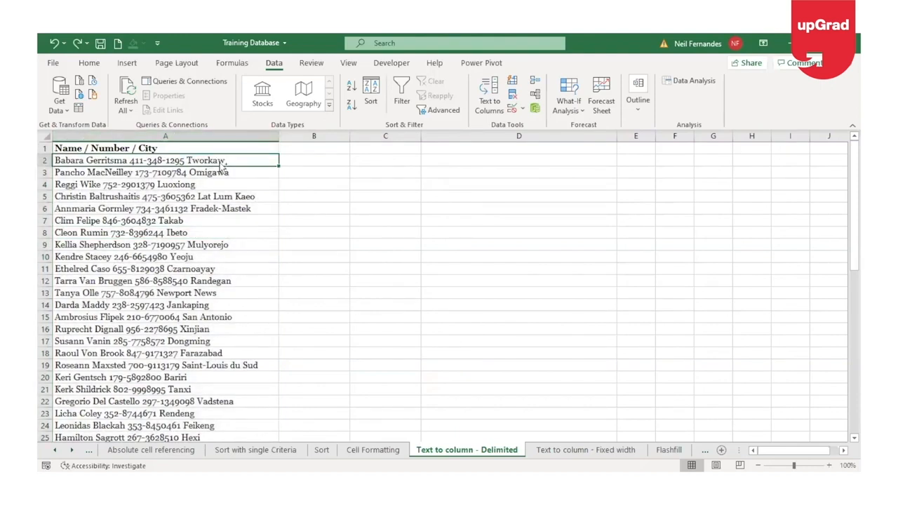
pyautogui.hotkey('ctrl', 'shift', 'Down')
pyautogui.click(482, 101)
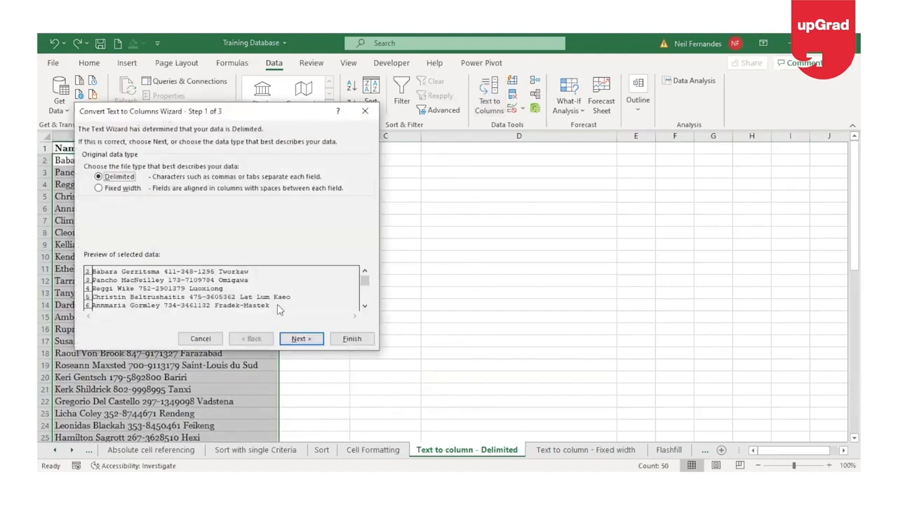
pyautogui.click(300, 338)
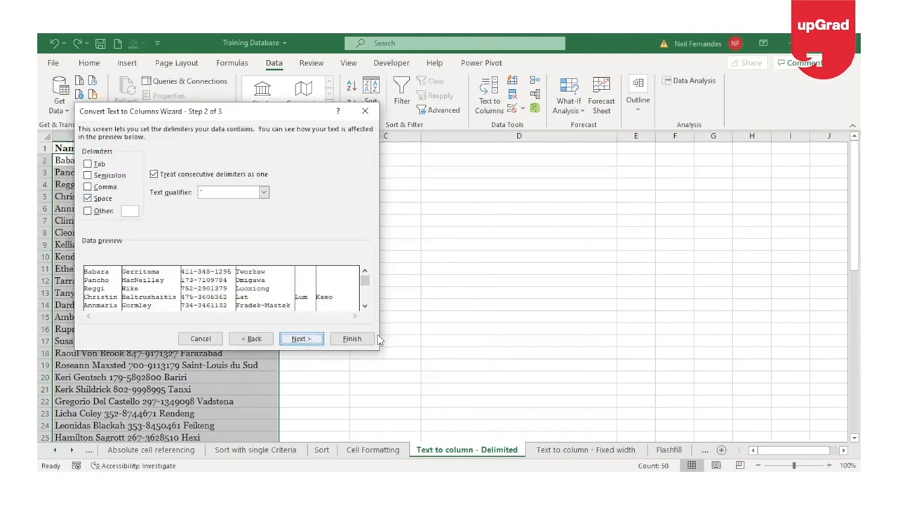
pyautogui.click(309, 340)
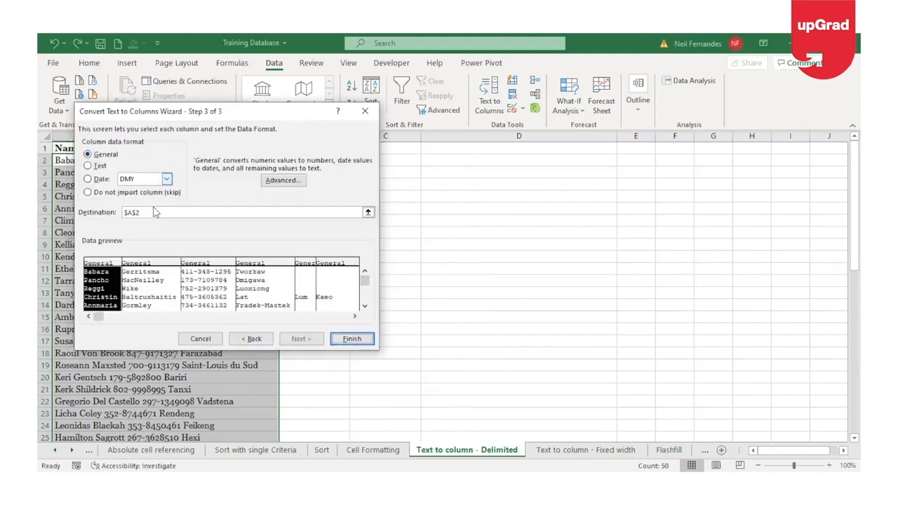
# Set the split's destination to cell B2 and finish the conversion, keeping the original entries in column A
pyautogui.click(144, 215)
pyautogui.press('BackSpace')
pyautogui.press('BackSpace')
pyautogui.press('BackSpace')
pyautogui.press('BackSpace')
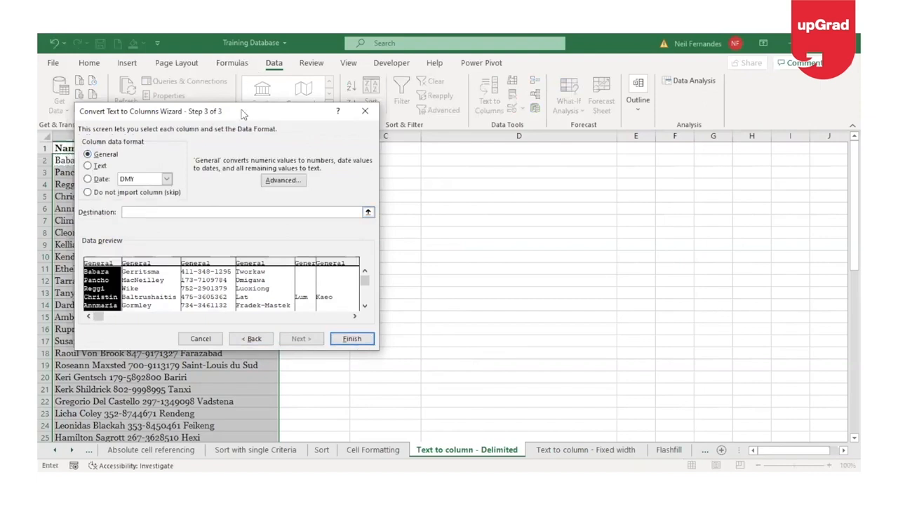
pyautogui.moveTo(242, 114); pyautogui.dragTo(643, 135)
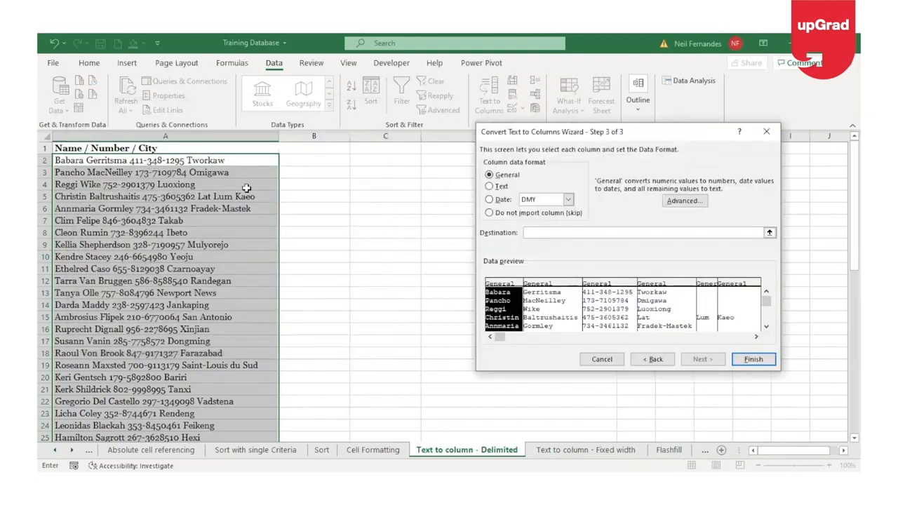
pyautogui.click(317, 155)
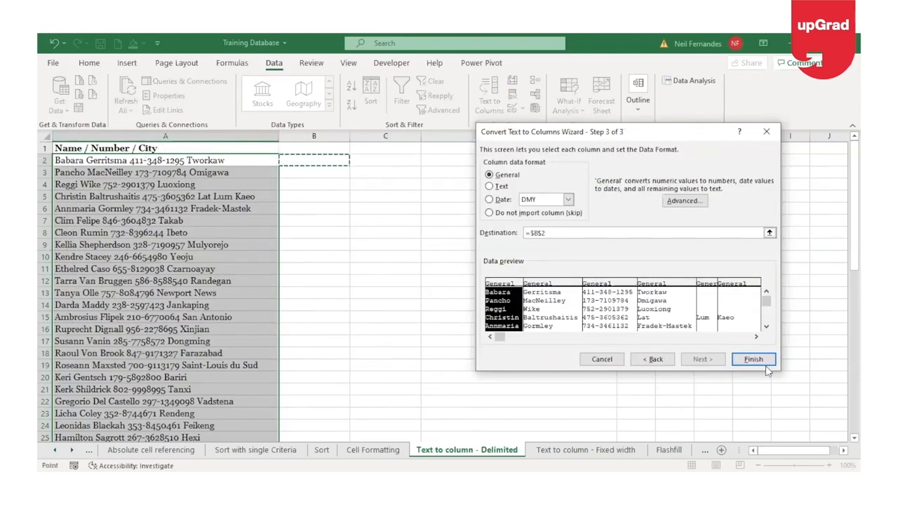
pyautogui.click(750, 360)
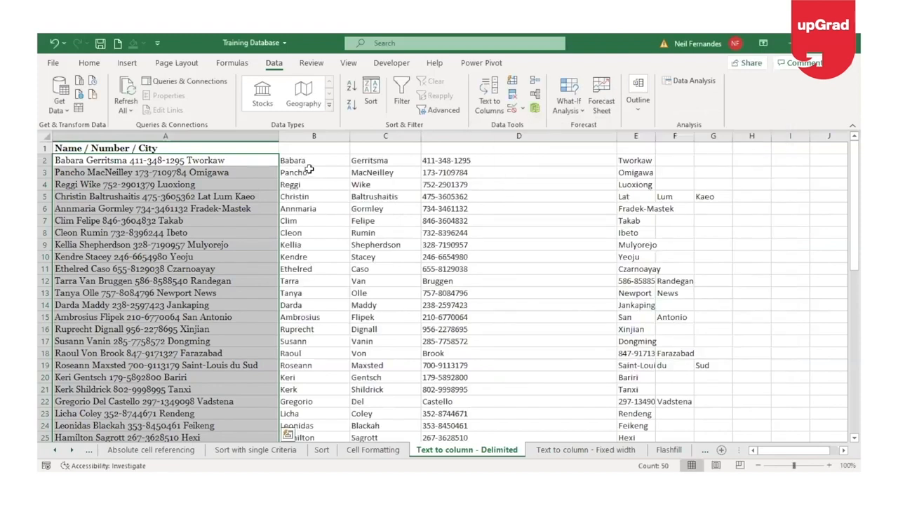
pyautogui.click(166, 137)
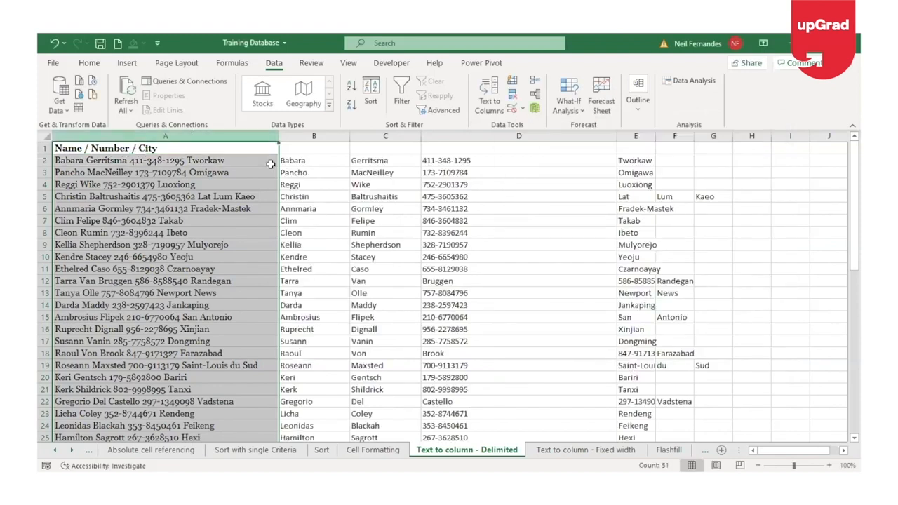
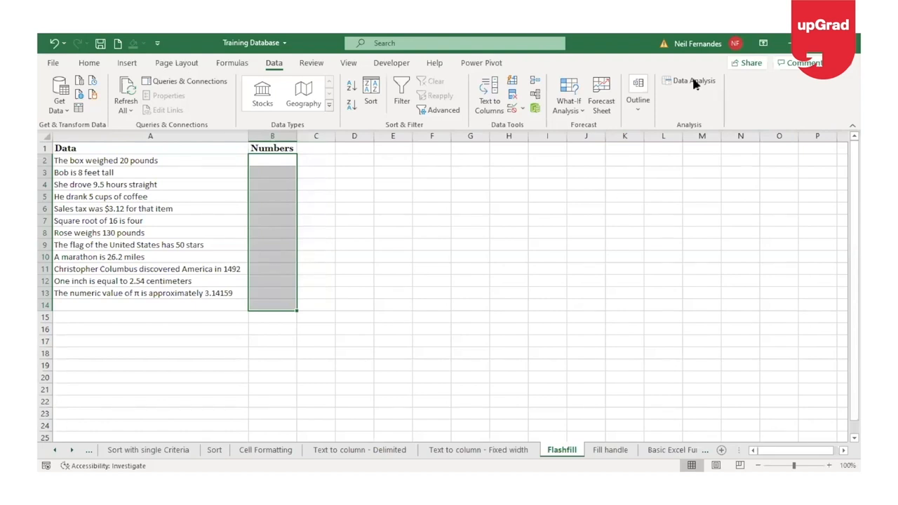
# On the Flashfill sheet, enter 20 in B2 and Flash Fill the rest of the Numbers column
pyautogui.click(106, 162)
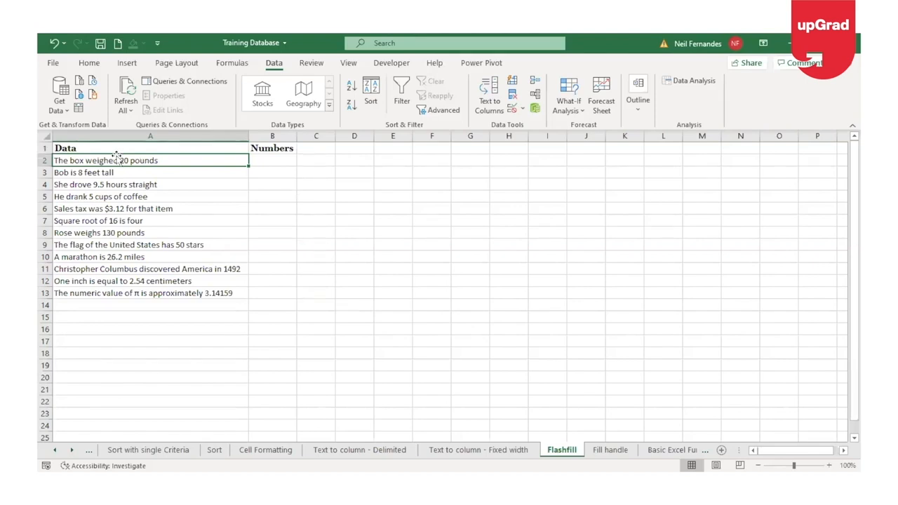
pyautogui.click(283, 159)
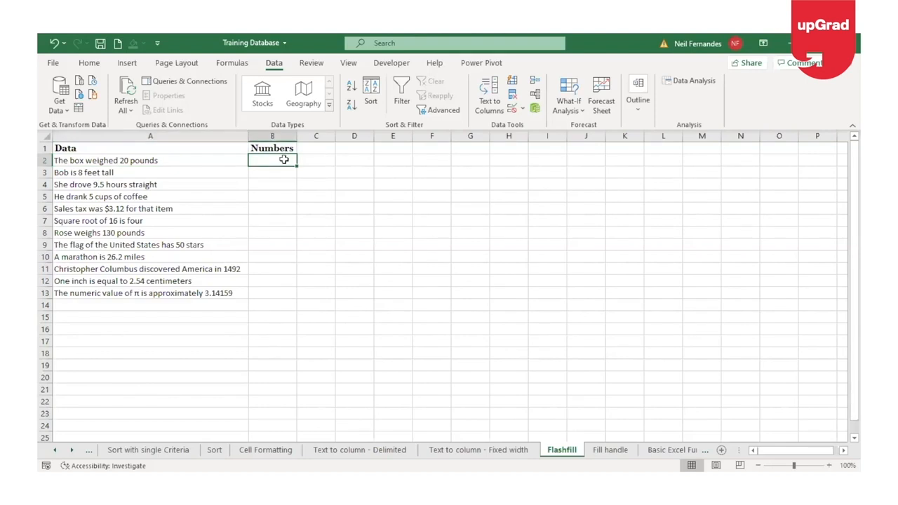
pyautogui.doubleClick(130, 160)
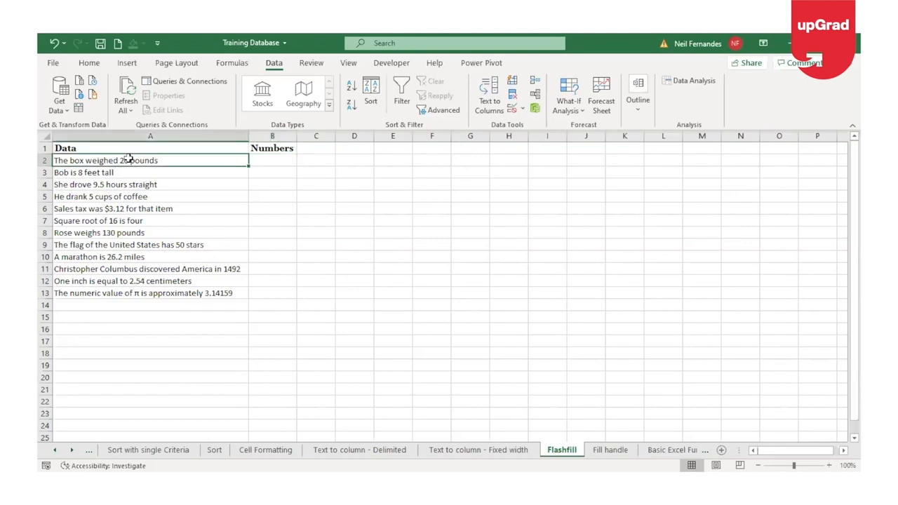
pyautogui.click(275, 157)
pyautogui.write('20')
pyautogui.press('Return')
pyautogui.click(281, 161)
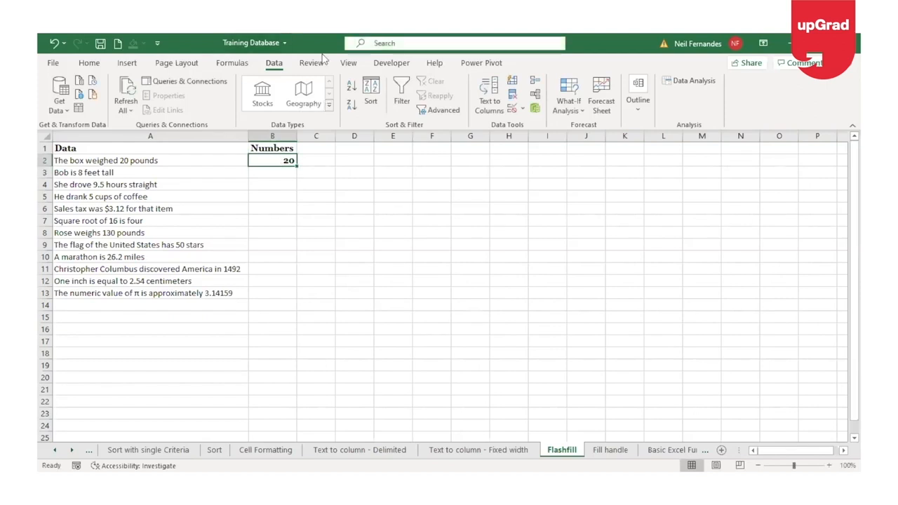
pyautogui.click(513, 83)
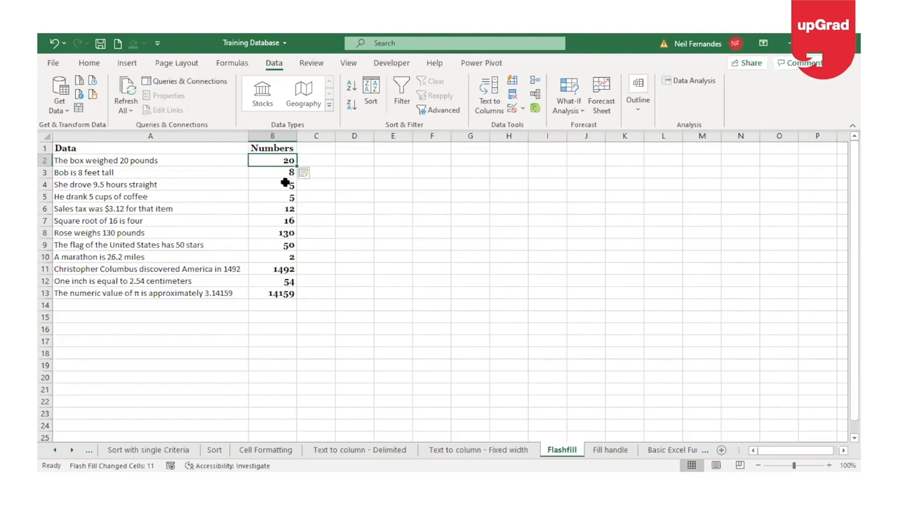
# Review the flash-filled numbers and correct B4 to 9.5 to match "She drove 9.5 hours straight"
pyautogui.click(286, 184)
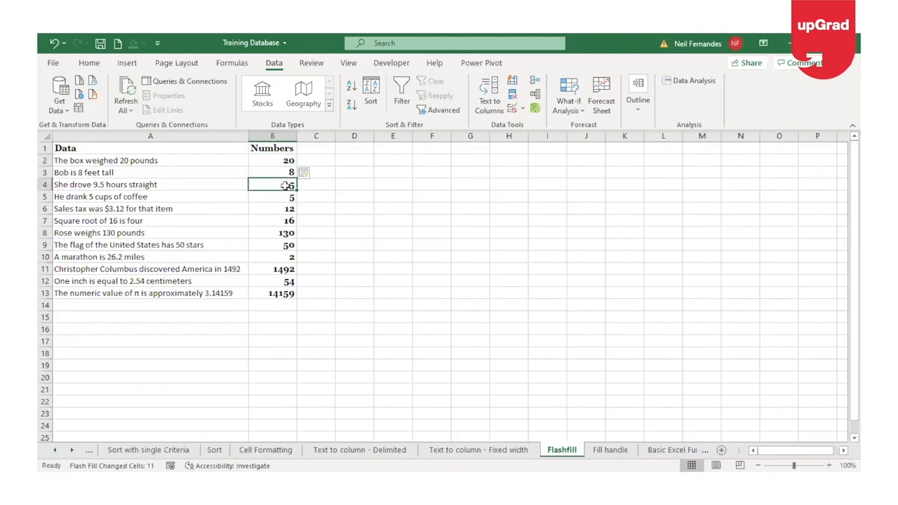
pyautogui.press('Down')
pyautogui.press('Down')
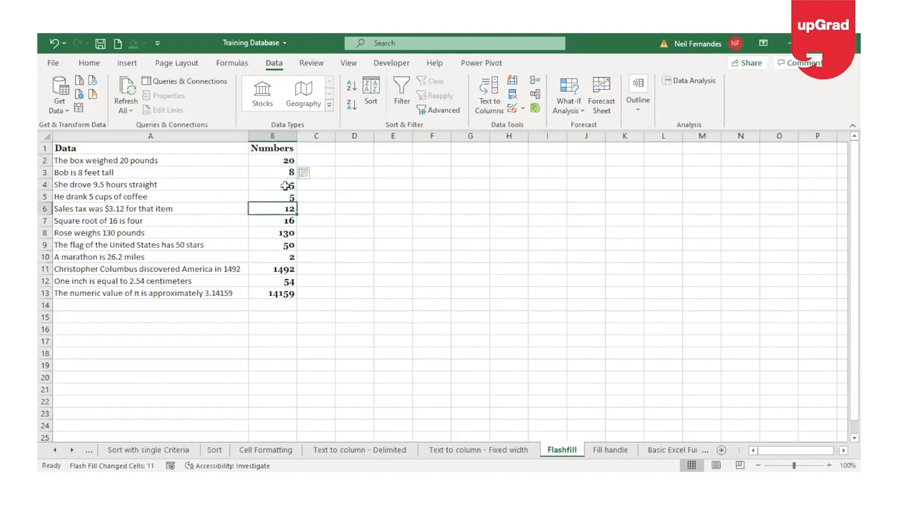
pyautogui.press('Down')
pyautogui.press('Down')
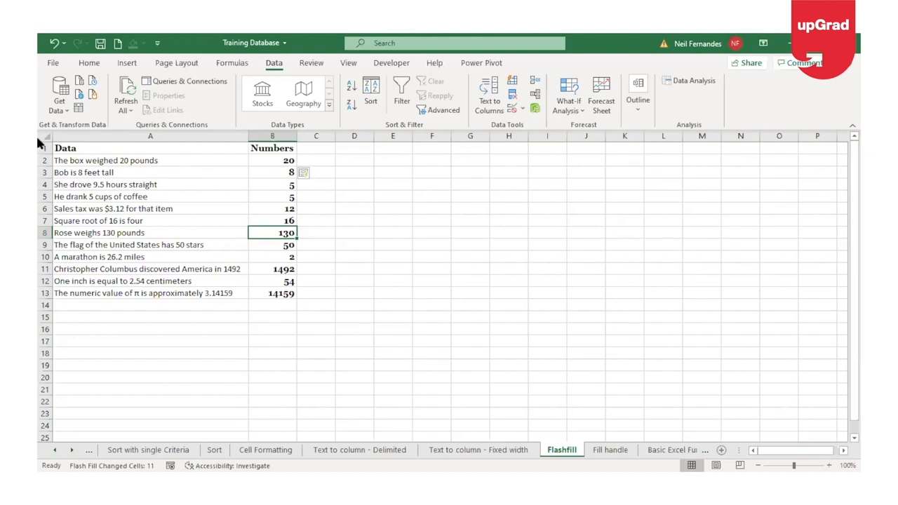
pyautogui.click(278, 188)
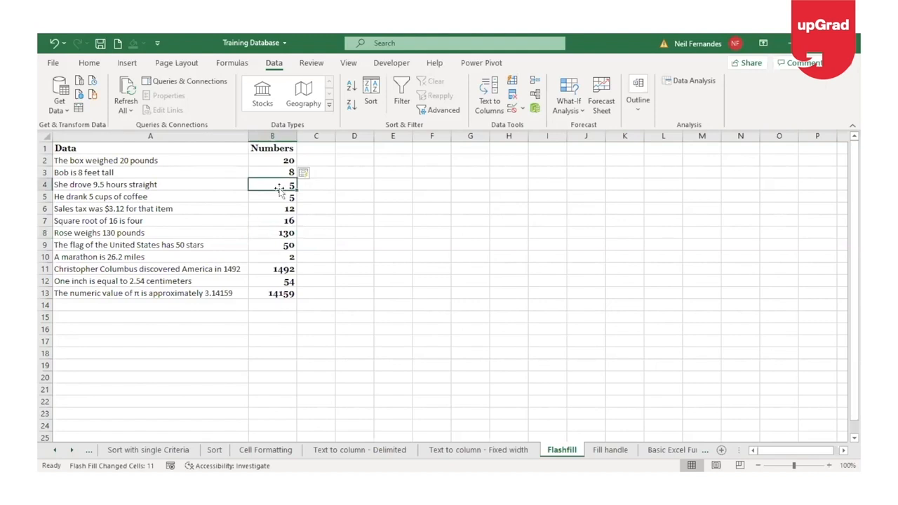
pyautogui.doubleClick(280, 185)
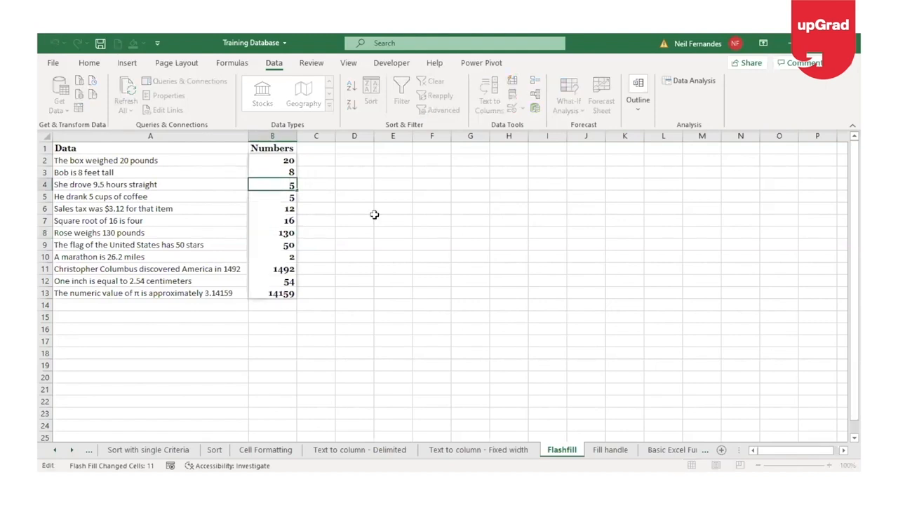
pyautogui.write('9.')
pyautogui.press('Return')
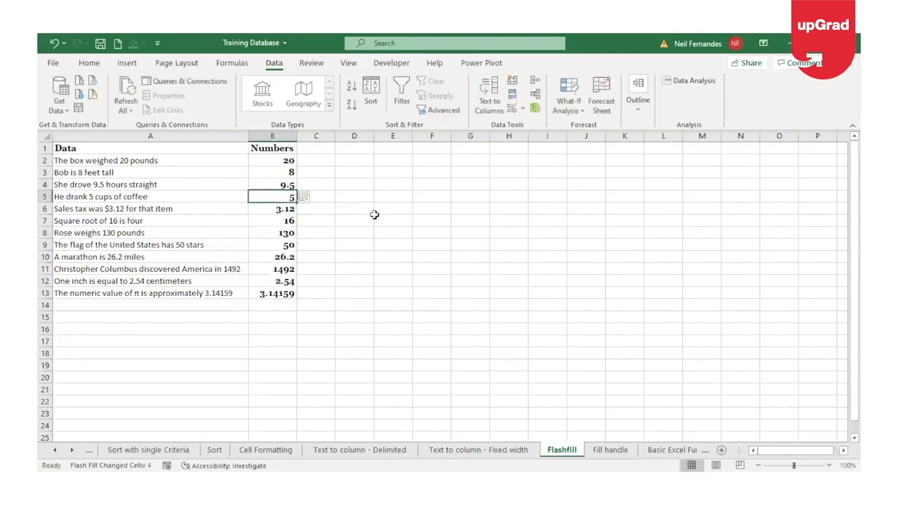
pyautogui.click(278, 210)
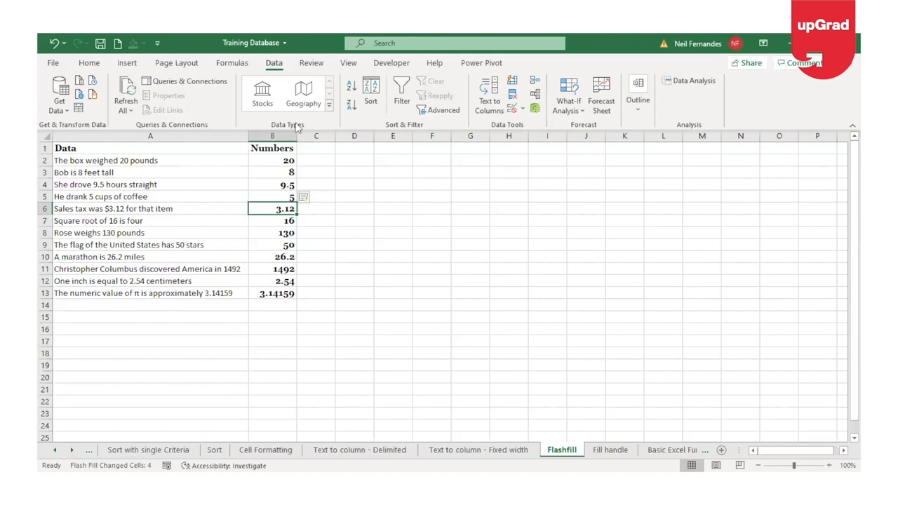
# Change the box weight in the A2 sentence to 150 pounds and select B2 to check its number
pyautogui.click(121, 160)
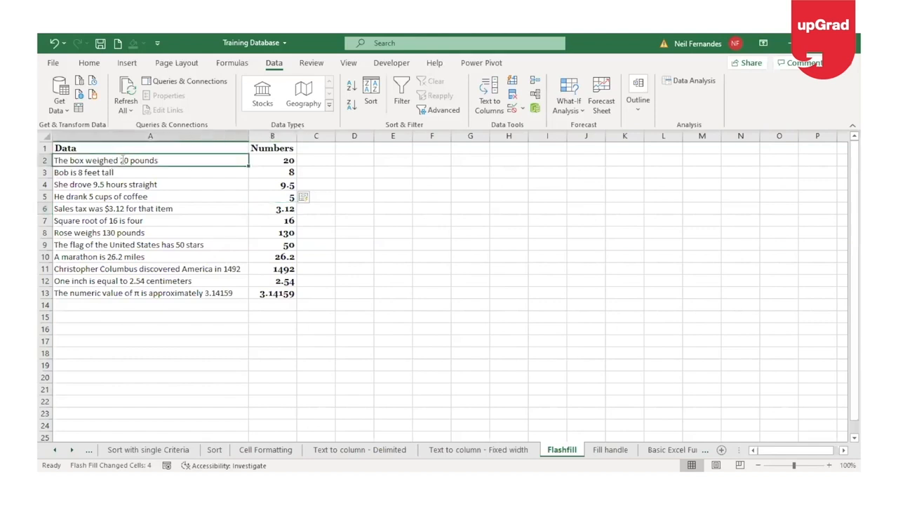
pyautogui.doubleClick(121, 160)
pyautogui.press('Delete')
pyautogui.press('Delete')
pyautogui.write('150')
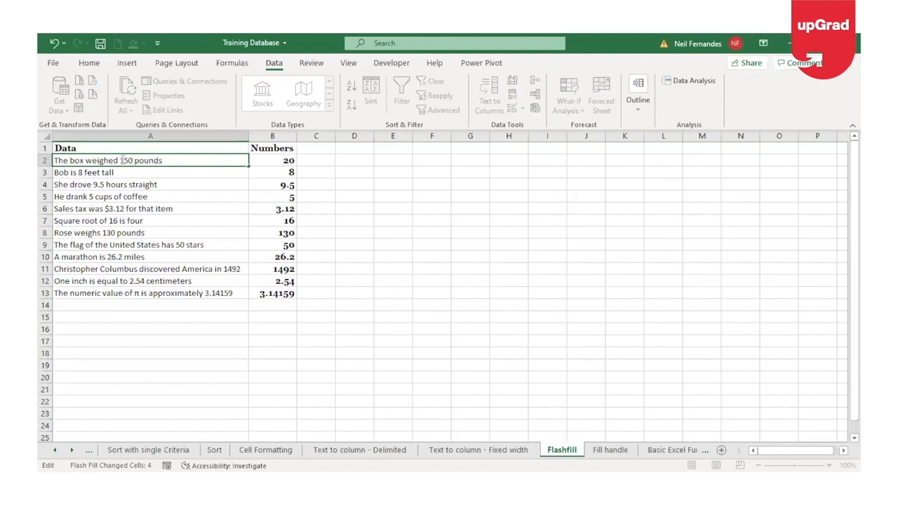
pyautogui.press('Return')
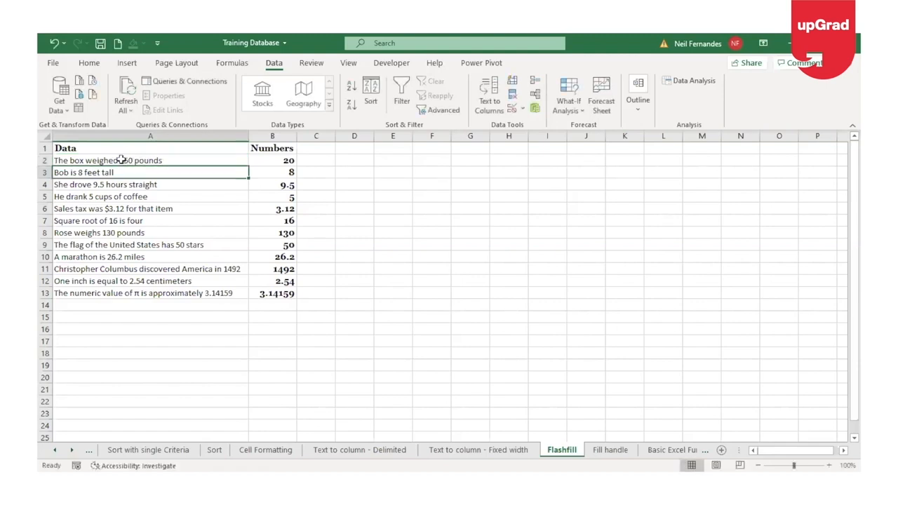
pyautogui.press('Up')
pyautogui.press('Right')
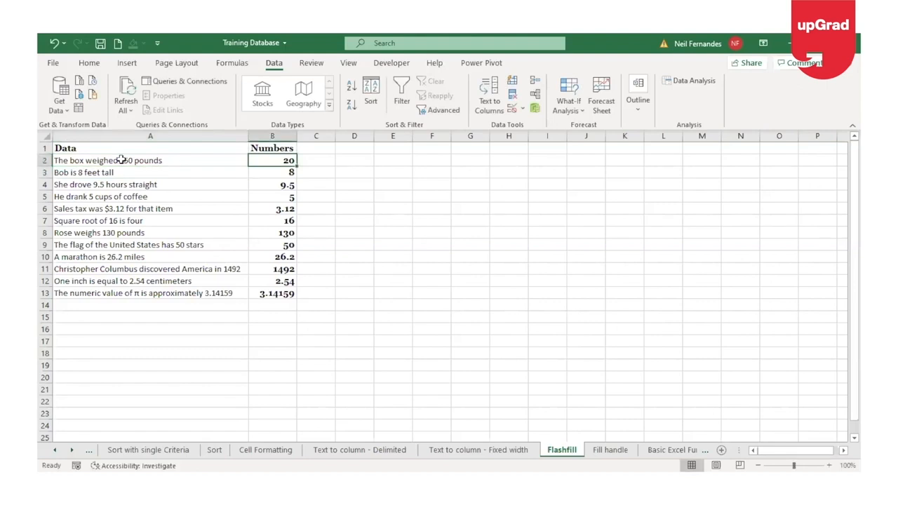
# Compare the Text to column - Delimited and Flashfill sheets, ending on the "Text to column - Fixed width" sheet
pyautogui.hotkey('ctrl', 'pageup')
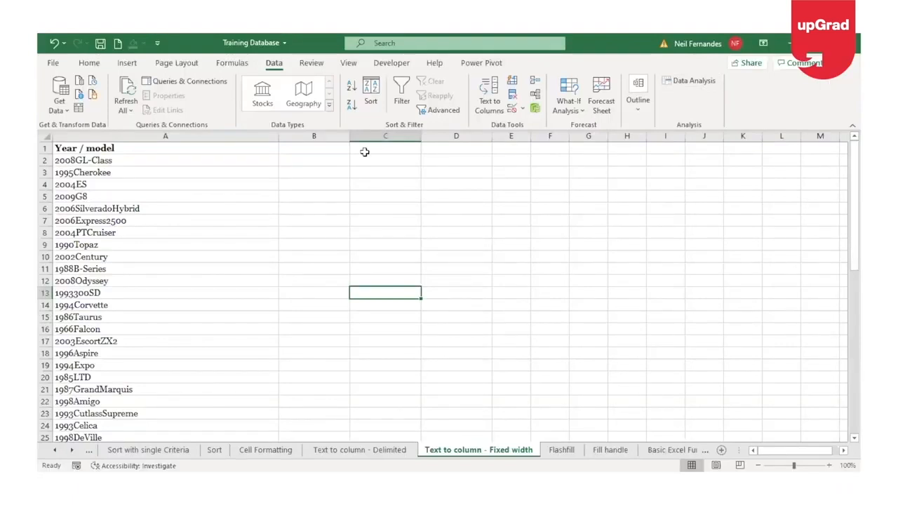
pyautogui.click(83, 148)
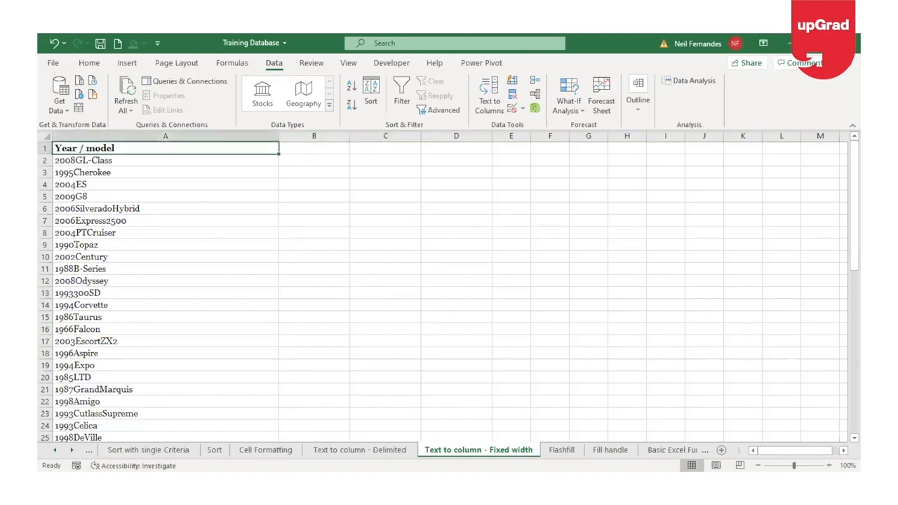
pyautogui.click(360, 450)
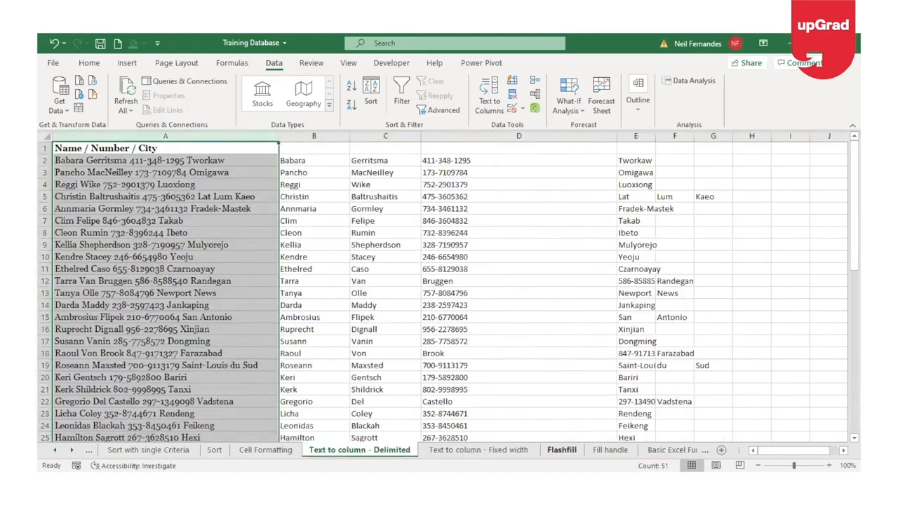
pyautogui.click(562, 450)
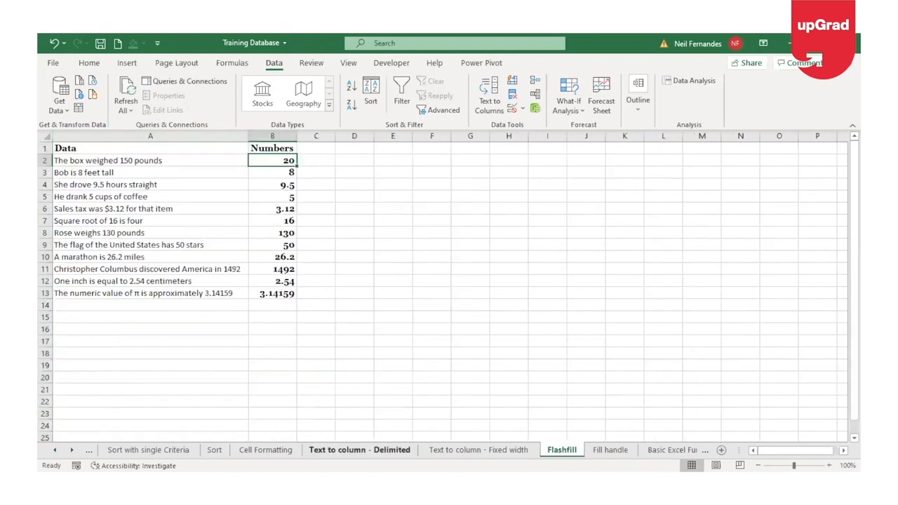
pyautogui.click(353, 453)
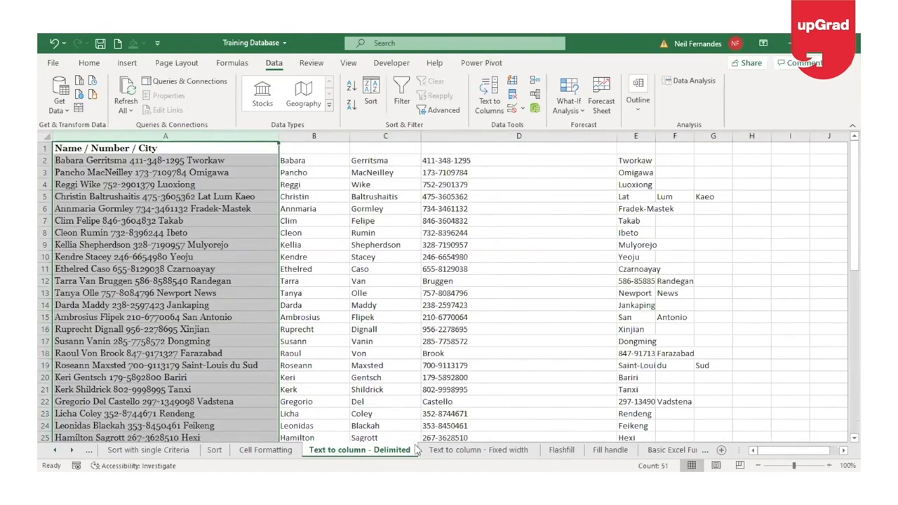
pyautogui.click(478, 449)
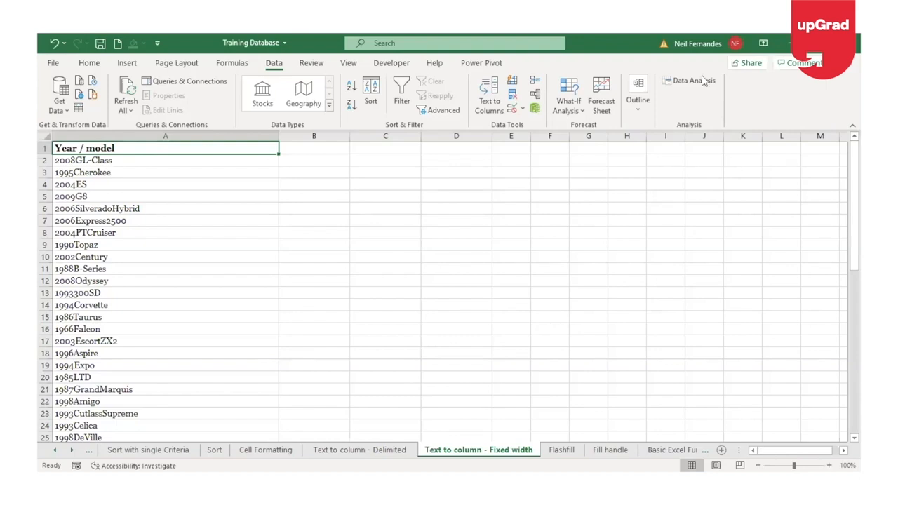
# Examine how the year and model are joined in the first Year / model entries of column A
pyautogui.click(168, 161)
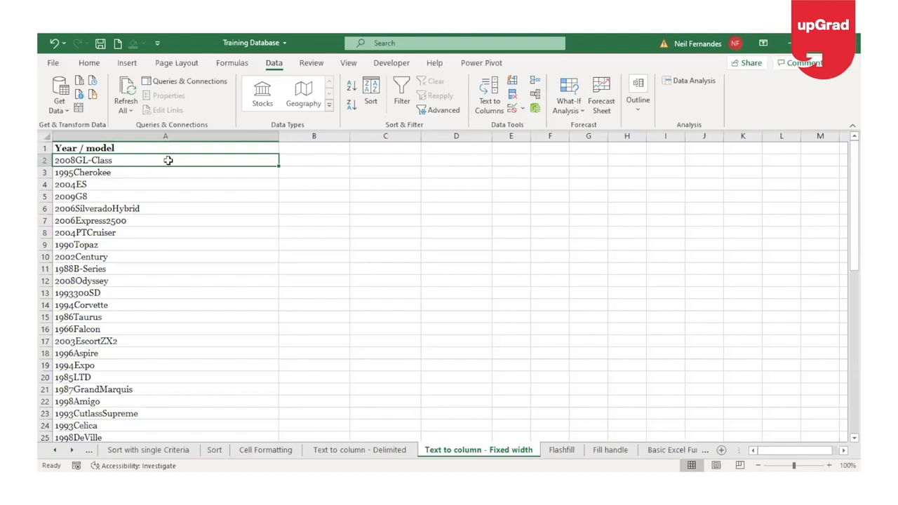
pyautogui.press('Down')
pyautogui.press('Down')
pyautogui.press('Down')
pyautogui.press('Down')
pyautogui.press('Down')
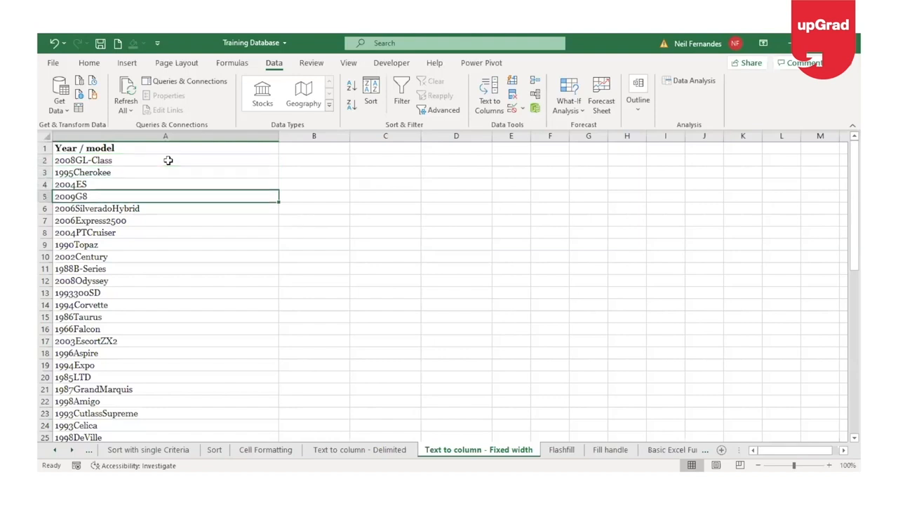
pyautogui.press('Up')
pyautogui.press('Up')
pyautogui.press('Up')
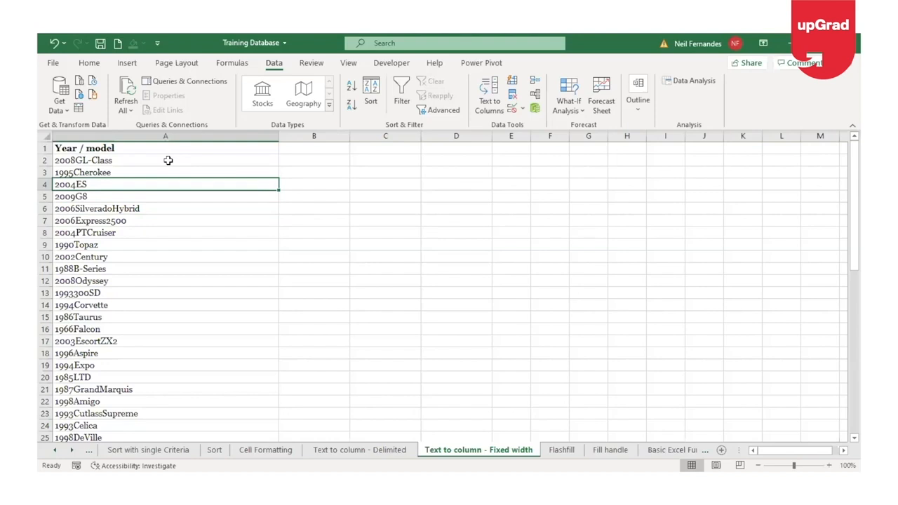
pyautogui.press('Up')
pyautogui.press('Up')
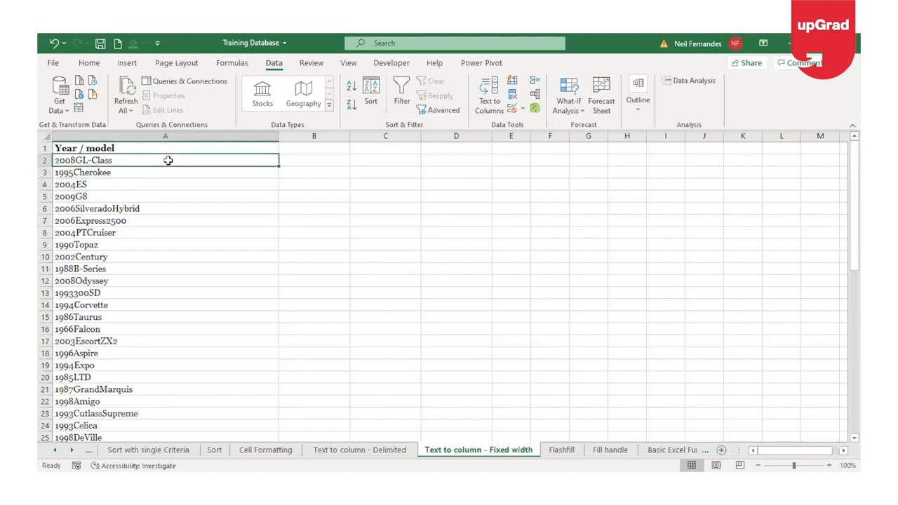
pyautogui.press('Right')
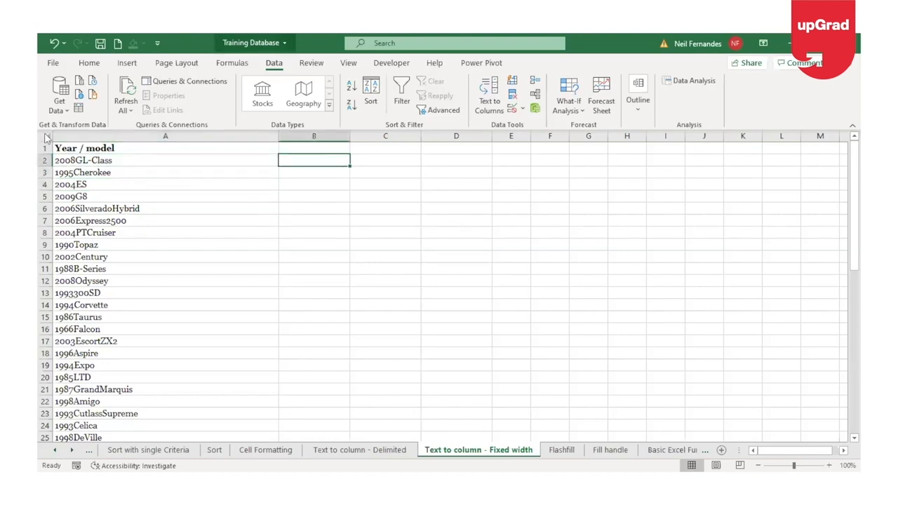
# Start Text to Columns on the Year / model entries A2:A51 using the Fixed width data type
pyautogui.click(70, 160)
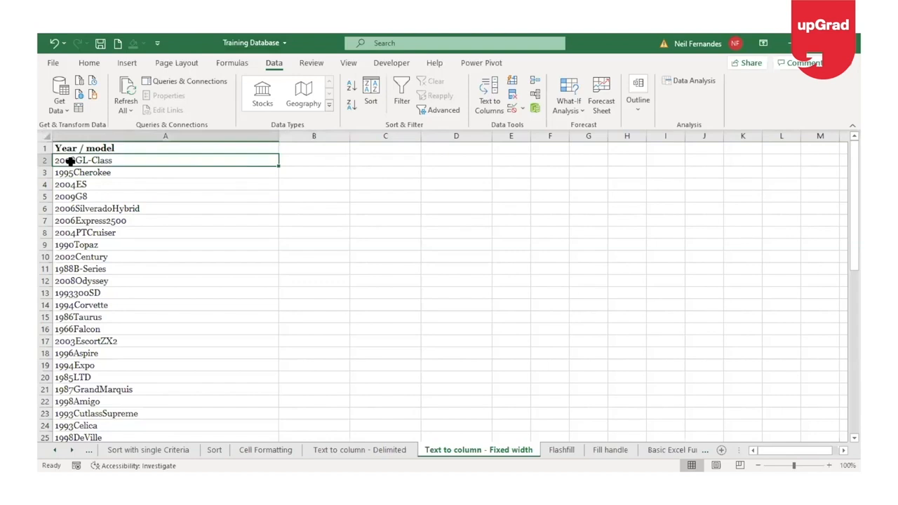
pyautogui.hotkey('ctrl', 'shift', 'Down')
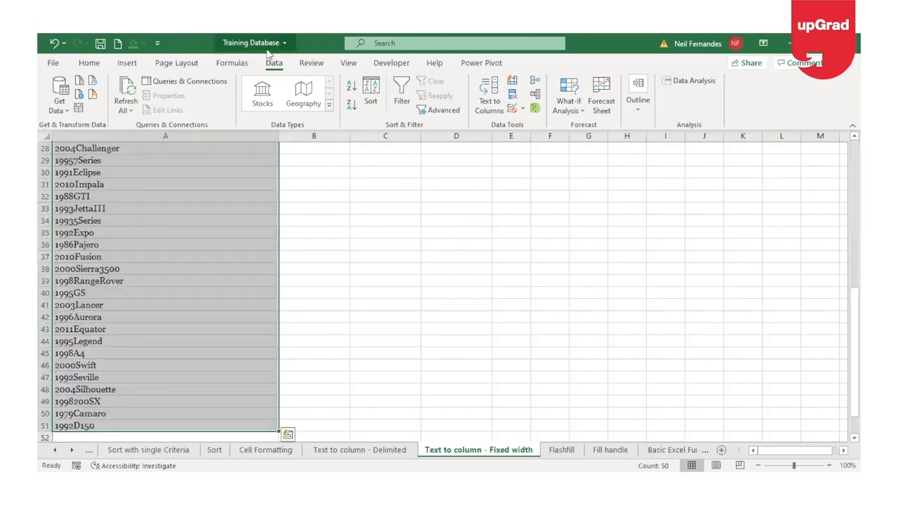
pyautogui.click(495, 98)
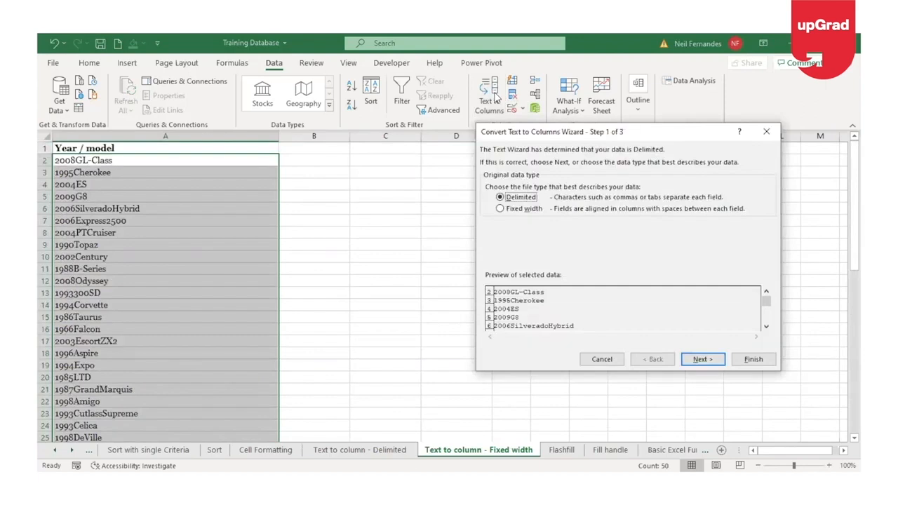
pyautogui.click(511, 216)
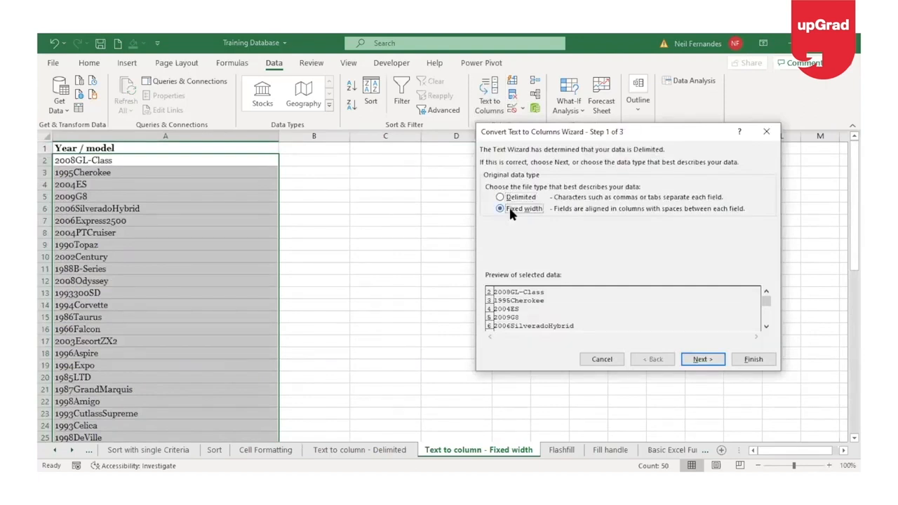
pyautogui.click(717, 362)
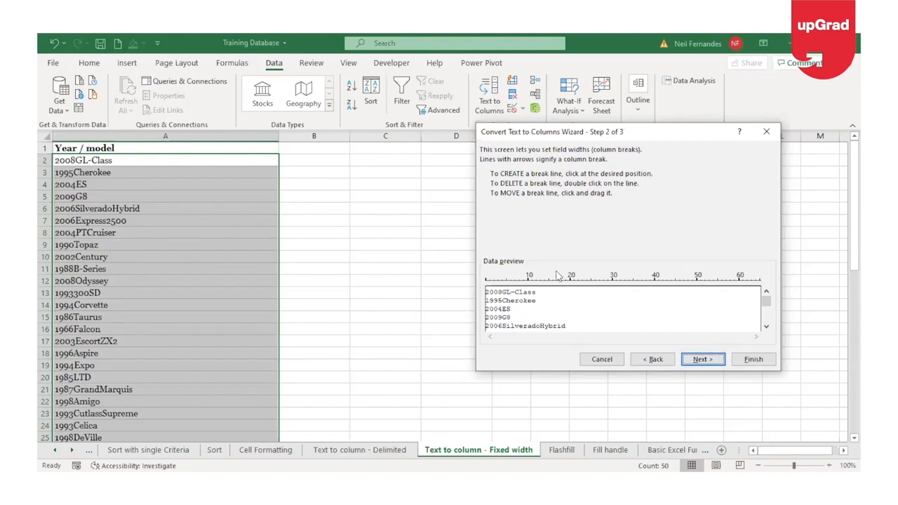
# Place the column break right after the four-digit year, at position 4, and finish the conversion
pyautogui.click(519, 298)
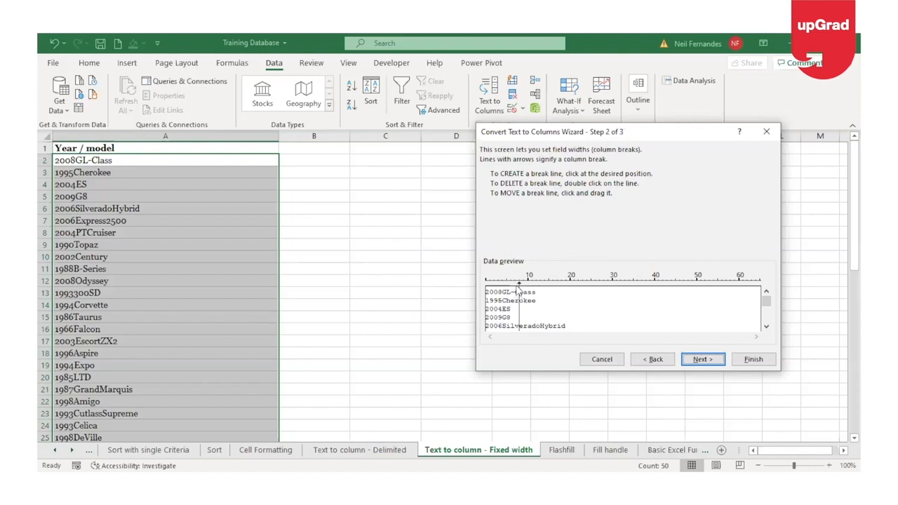
pyautogui.moveTo(520, 292); pyautogui.dragTo(504, 293)
pyautogui.click(753, 361)
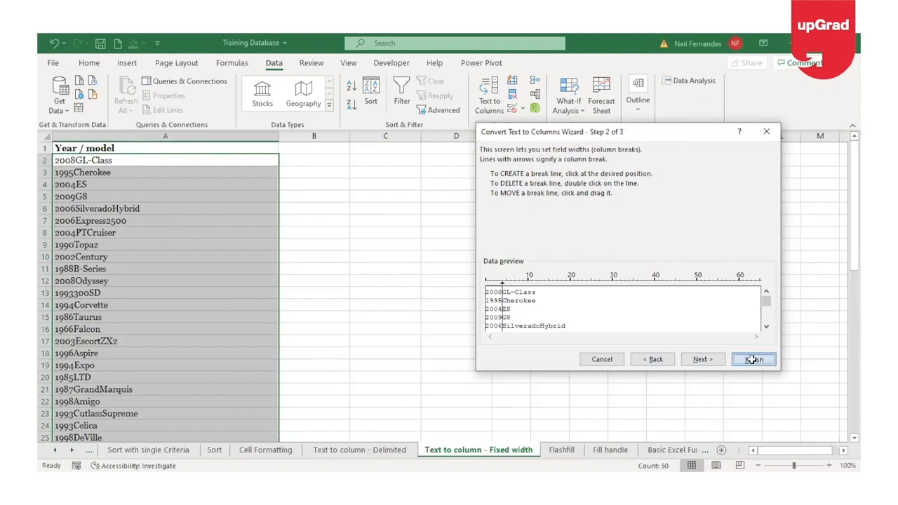